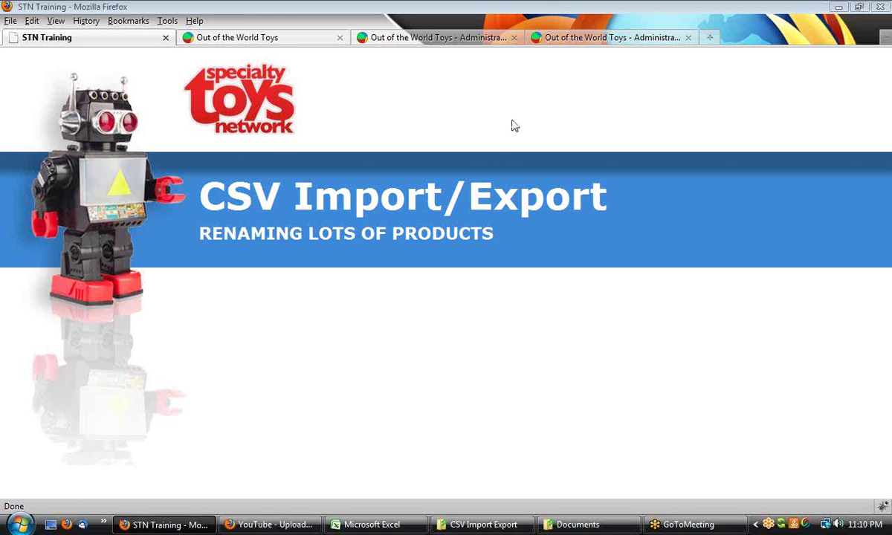
Step: Examine the Anamalz product names in the Out of the World Toys storefront and open the Pig product page
{"action": "left_click", "coordinate": [275, 42]}
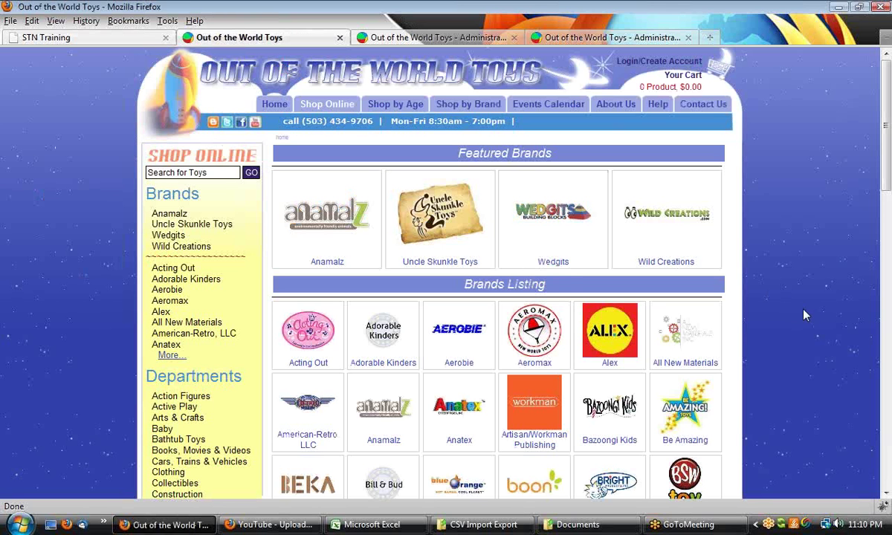
{"action": "left_click", "coordinate": [336, 228]}
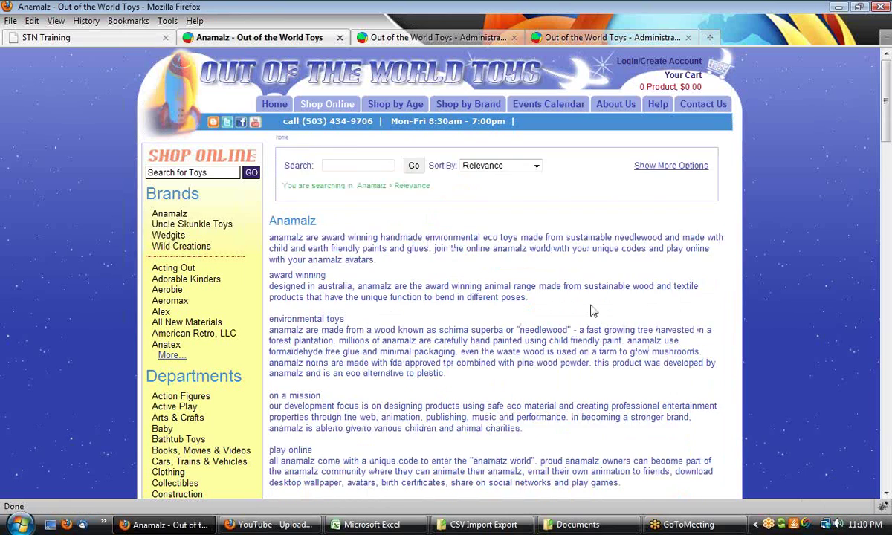
{"action": "scroll", "coordinate": [588, 305], "scroll_direction": "down", "scroll_amount": 6}
{"action": "scroll", "coordinate": [593, 310], "scroll_direction": "down", "scroll_amount": 5}
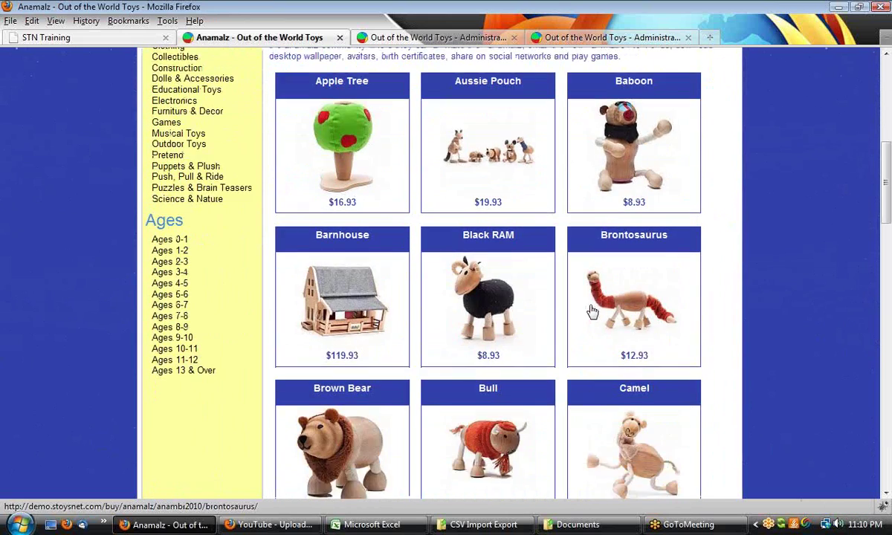
{"action": "scroll", "coordinate": [590, 311], "scroll_direction": "up", "scroll_amount": 6}
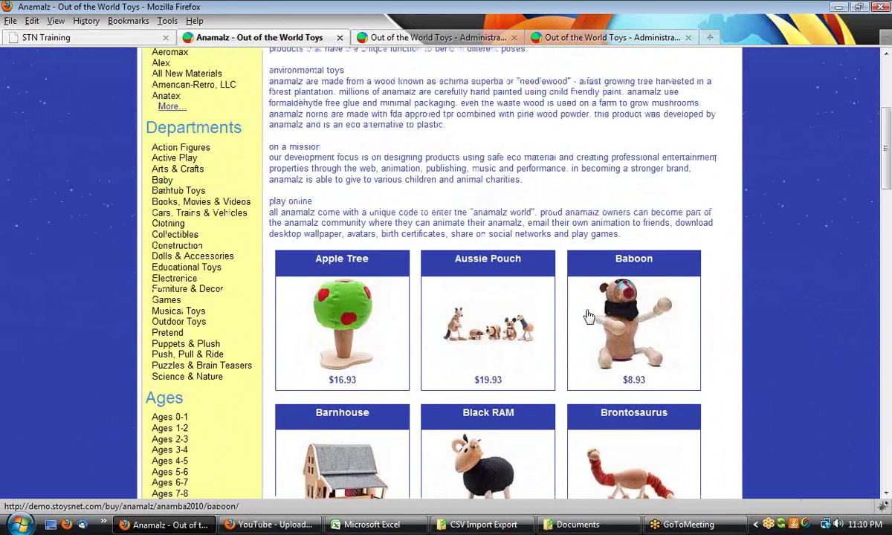
{"action": "scroll", "coordinate": [581, 365], "scroll_direction": "down", "scroll_amount": 3}
{"action": "scroll", "coordinate": [588, 423], "scroll_direction": "down", "scroll_amount": 10}
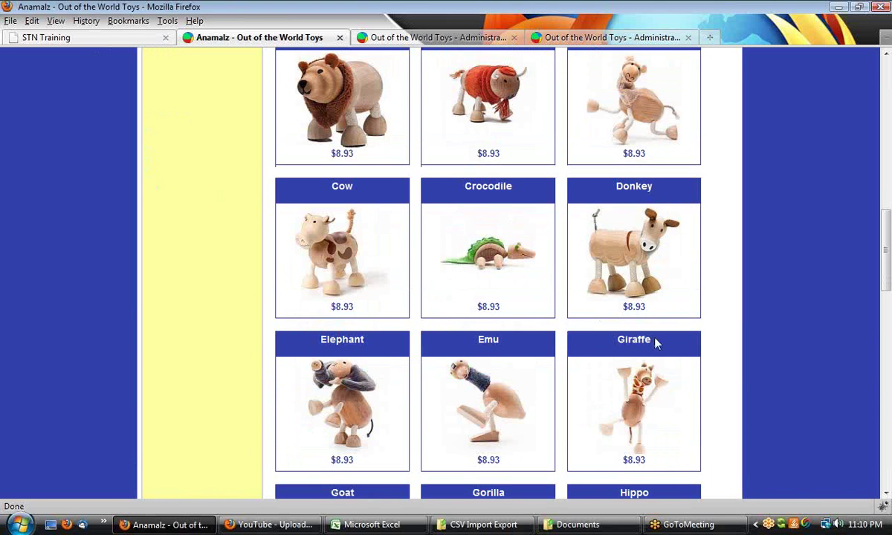
{"action": "scroll", "coordinate": [644, 406], "scroll_direction": "down", "scroll_amount": 4}
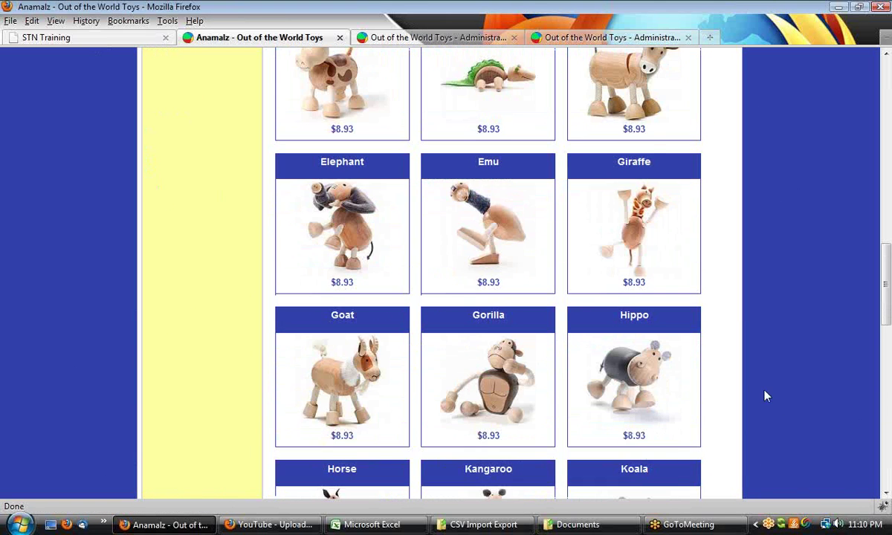
{"action": "scroll", "coordinate": [764, 395], "scroll_direction": "down", "scroll_amount": 9}
{"action": "scroll", "coordinate": [764, 396], "scroll_direction": "down", "scroll_amount": 4}
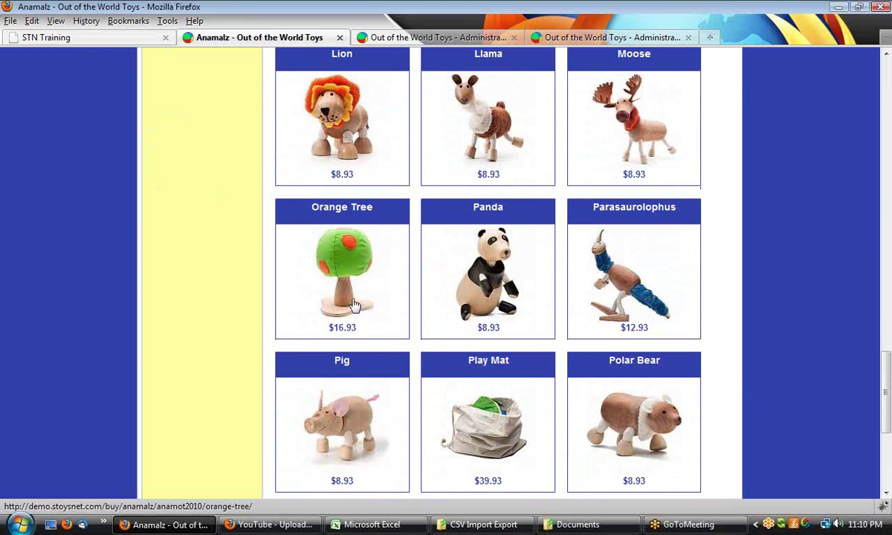
{"action": "left_click", "coordinate": [356, 433]}
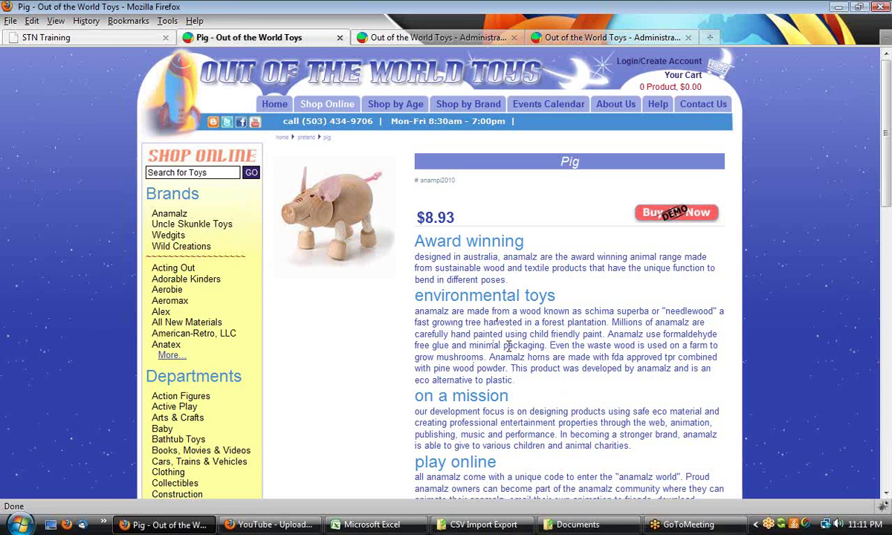
Step: Open the Shopping Cart control panel in the store's administration site
{"action": "left_click", "coordinate": [420, 41]}
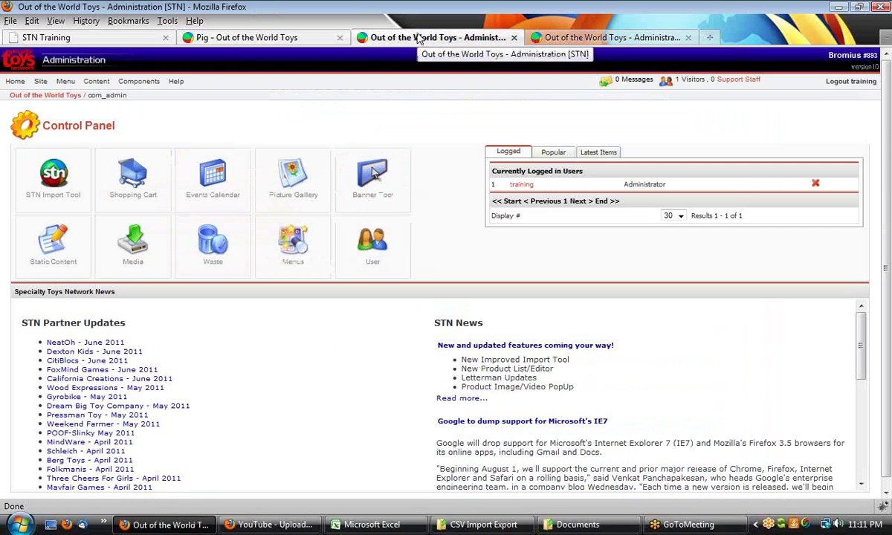
{"action": "left_click", "coordinate": [142, 193]}
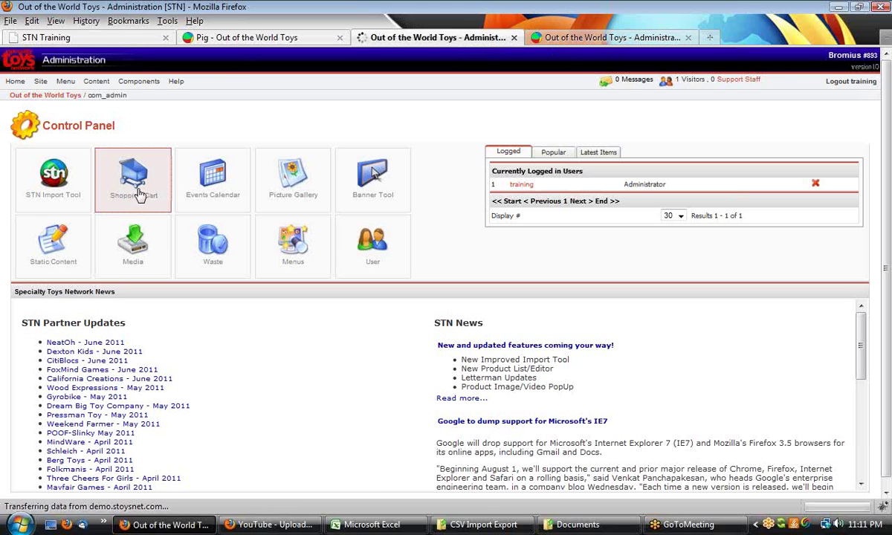
Step: Filter the administration product list by SKU "anam" and look over the Anamalz product names and categories
{"action": "left_click", "coordinate": [628, 39]}
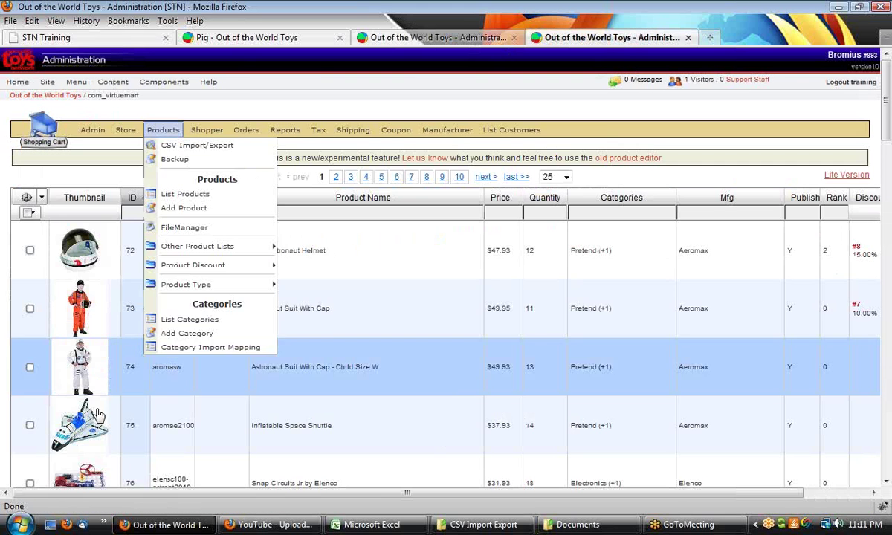
{"action": "mouse_move", "coordinate": [446, 131]}
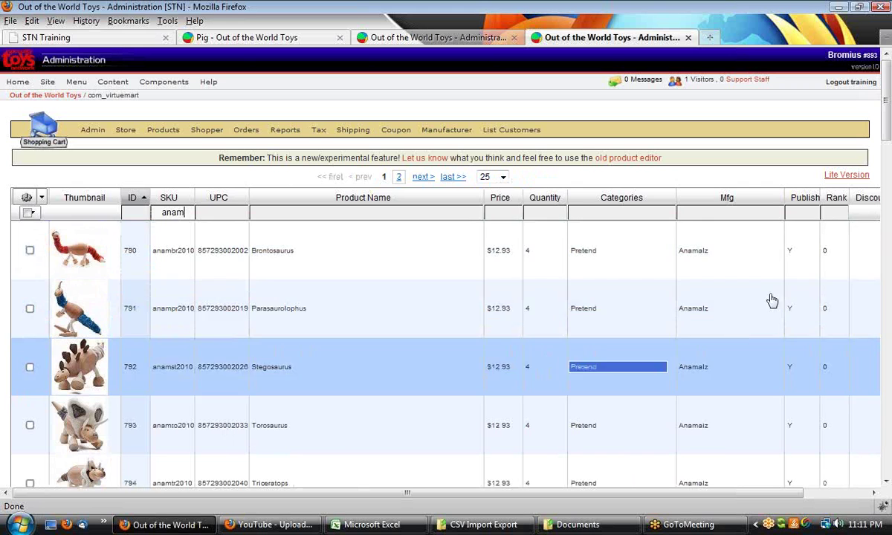
{"action": "left_click", "coordinate": [886, 485]}
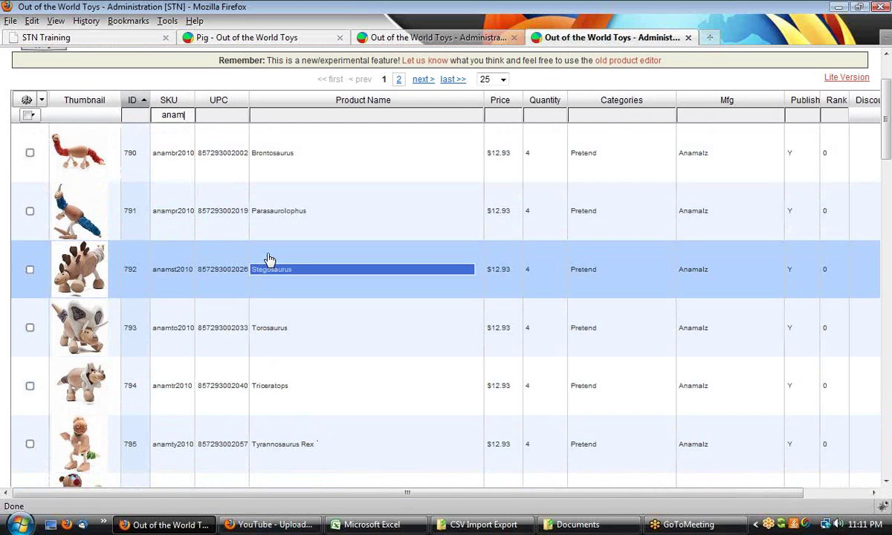
{"action": "scroll", "coordinate": [346, 383], "scroll_direction": "up", "scroll_amount": 2}
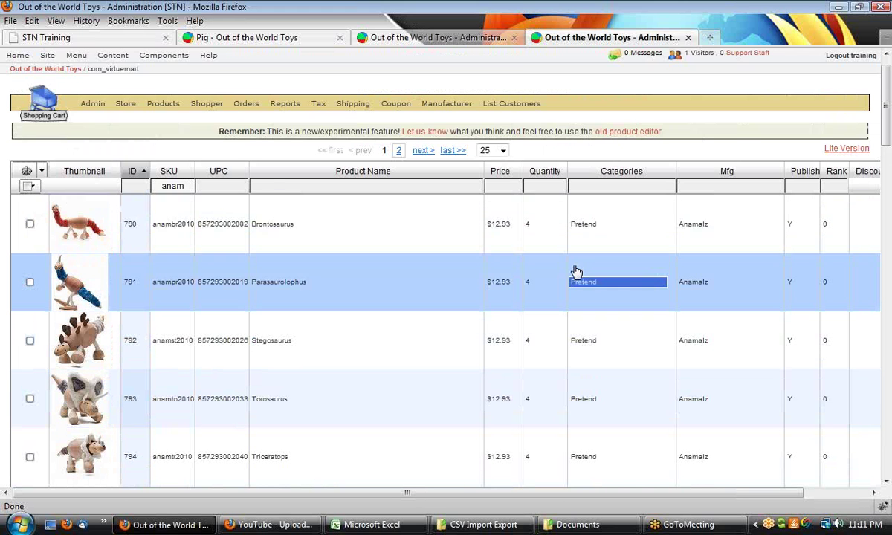
Step: Back up the store's product information, overwriting the existing backup
{"action": "left_click", "coordinate": [409, 41]}
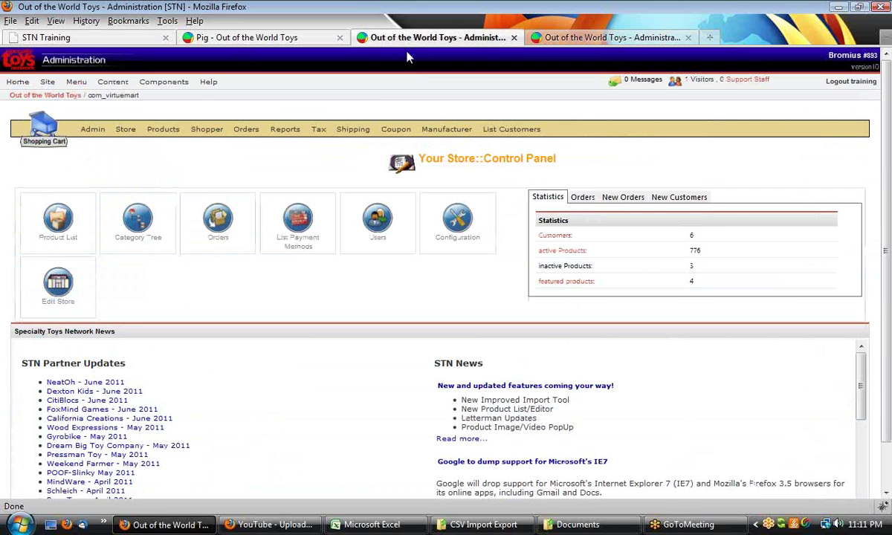
{"action": "mouse_move", "coordinate": [163, 129]}
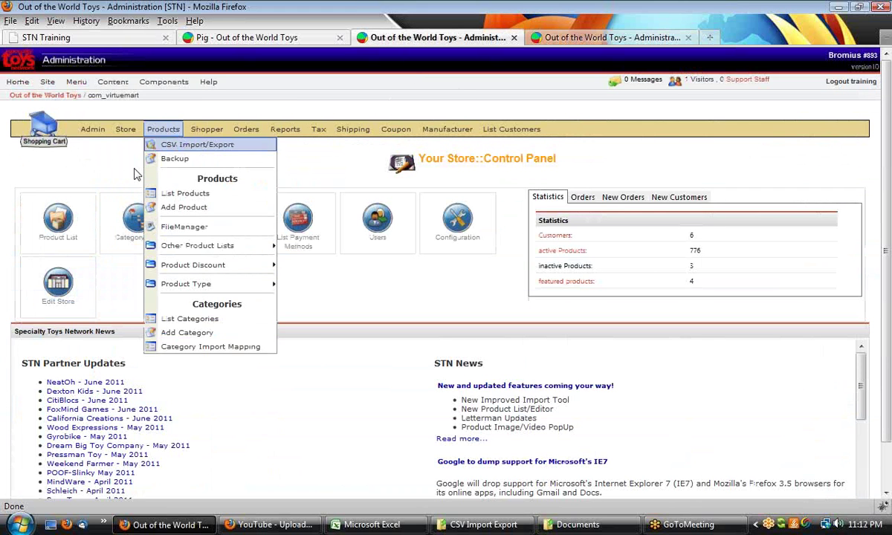
{"action": "left_click", "coordinate": [174, 158]}
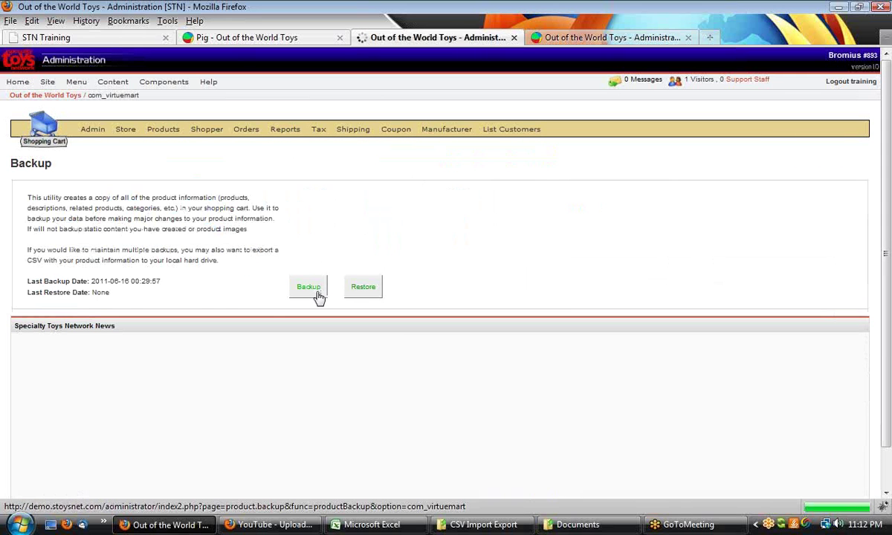
{"action": "left_click", "coordinate": [311, 289]}
{"action": "left_click", "coordinate": [415, 278]}
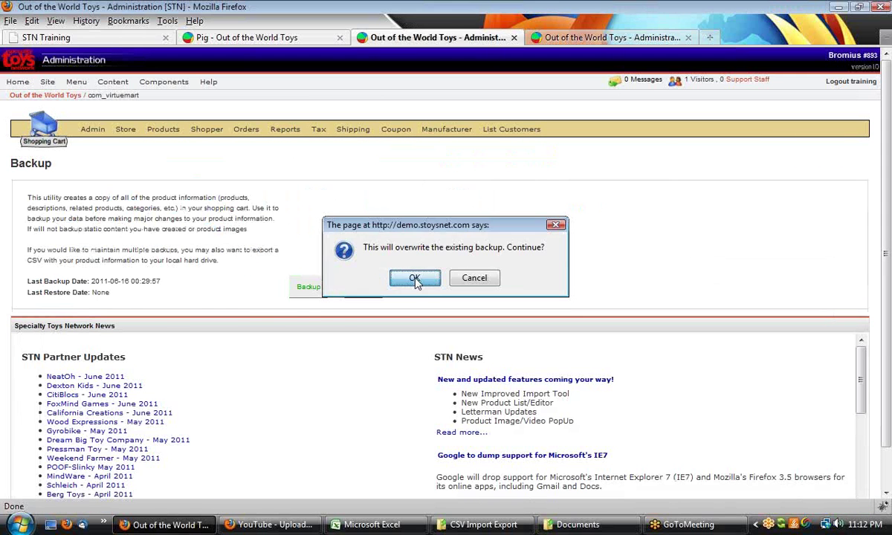
Step: Open CSV Import/Export and set the delimiter to ^ and the field enclosure character to ~
{"action": "mouse_move", "coordinate": [163, 130]}
{"action": "left_click", "coordinate": [170, 146]}
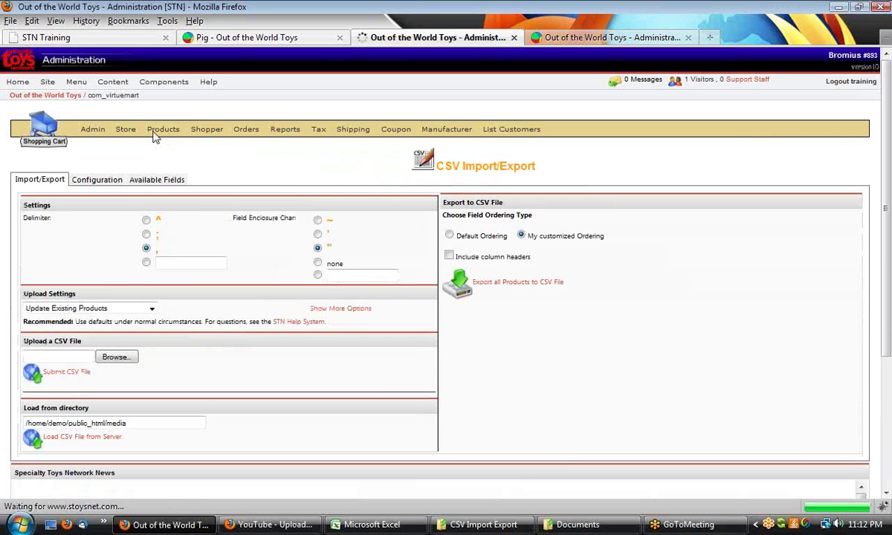
{"action": "mouse_move", "coordinate": [155, 134]}
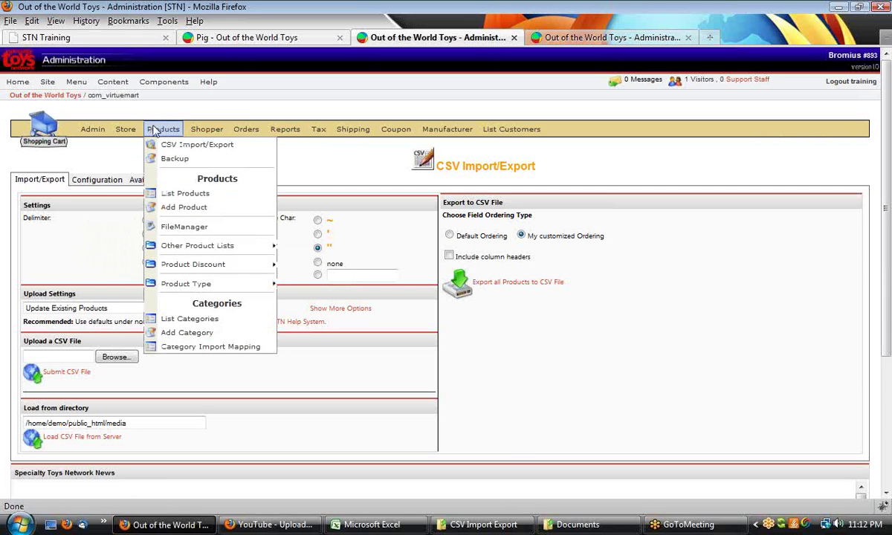
{"action": "left_click", "coordinate": [160, 144]}
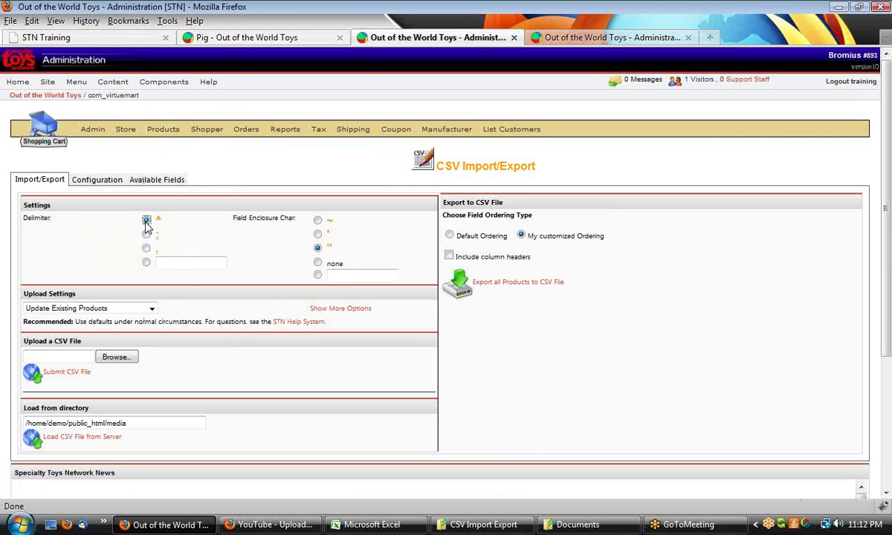
{"action": "left_click", "coordinate": [317, 220]}
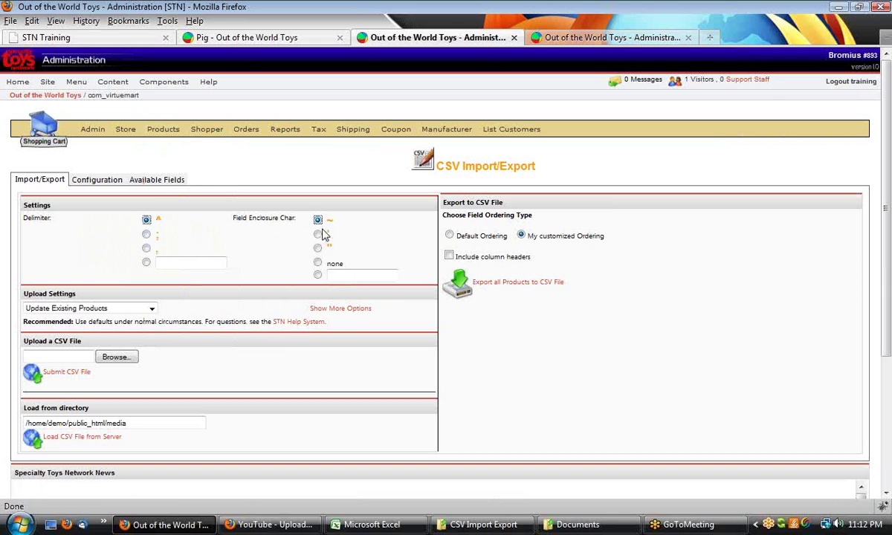
Step: Export all products with default ordering and column headers, saving the CSV file to disk
{"action": "left_click", "coordinate": [451, 236]}
{"action": "left_click", "coordinate": [450, 257]}
{"action": "left_click", "coordinate": [517, 287]}
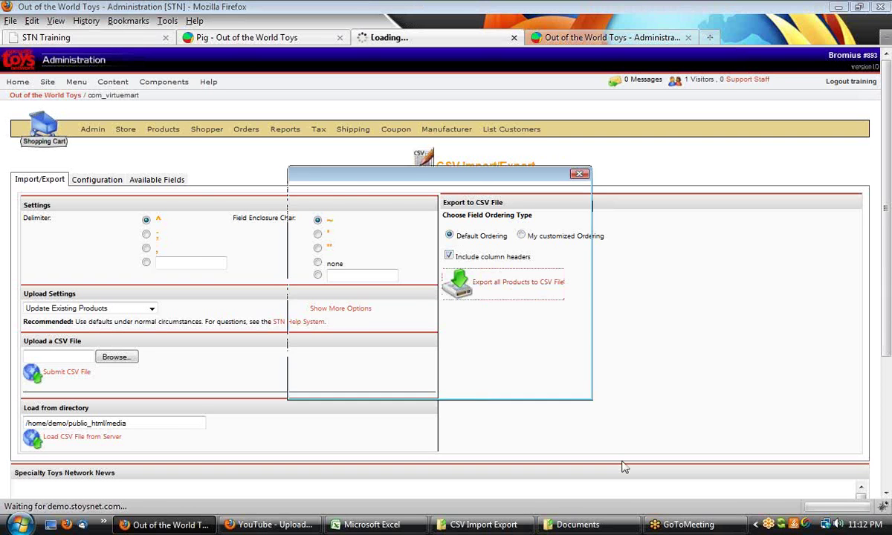
{"action": "left_click", "coordinate": [334, 296]}
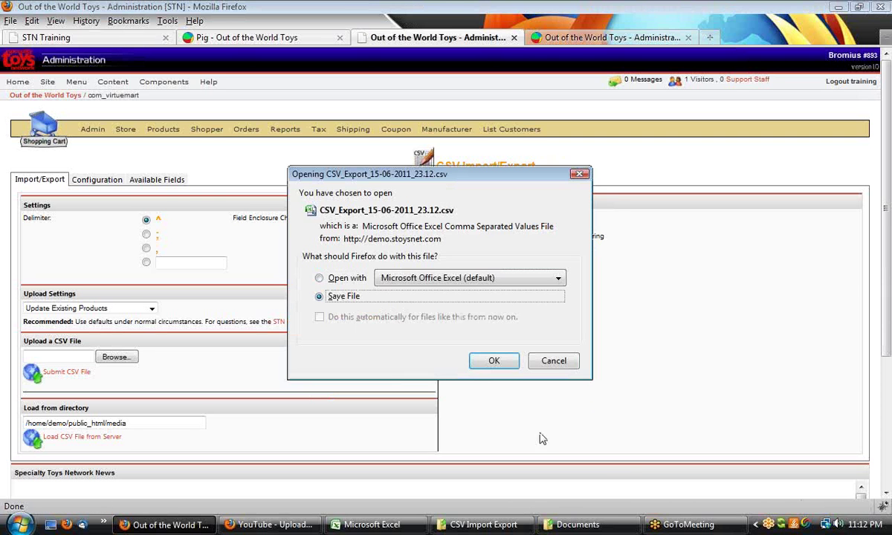
{"action": "left_click", "coordinate": [494, 361]}
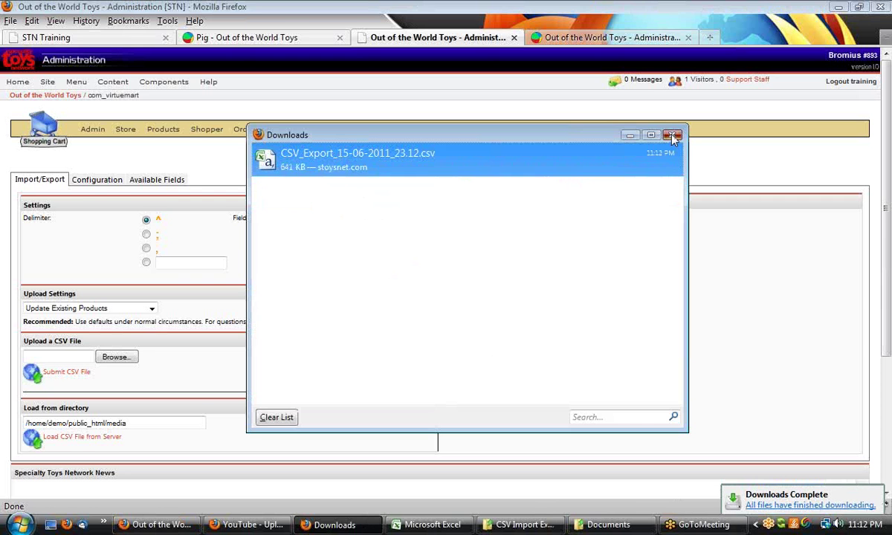
{"action": "left_click", "coordinate": [674, 136]}
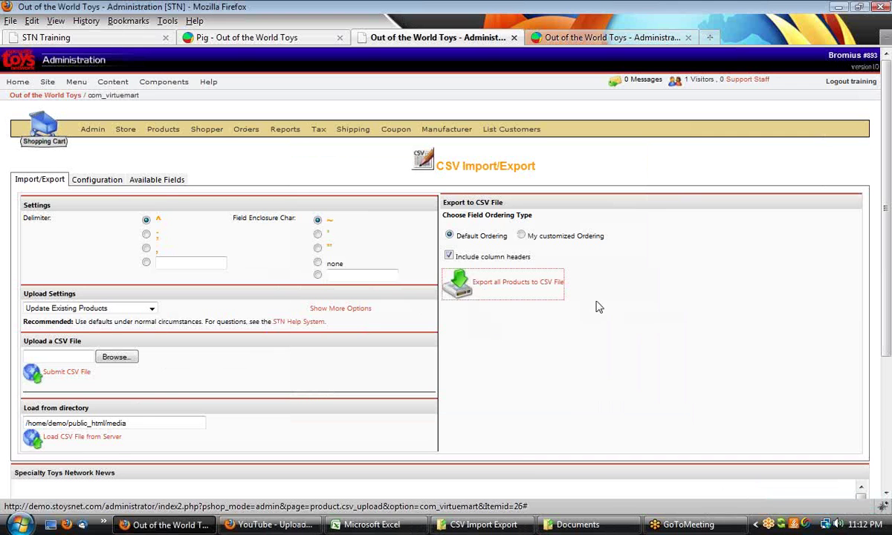
Step: Check the CSV field configuration and export all products with comma delimiter and double-quote enclosure, opening the file in Microsoft Excel
{"action": "left_click", "coordinate": [95, 180]}
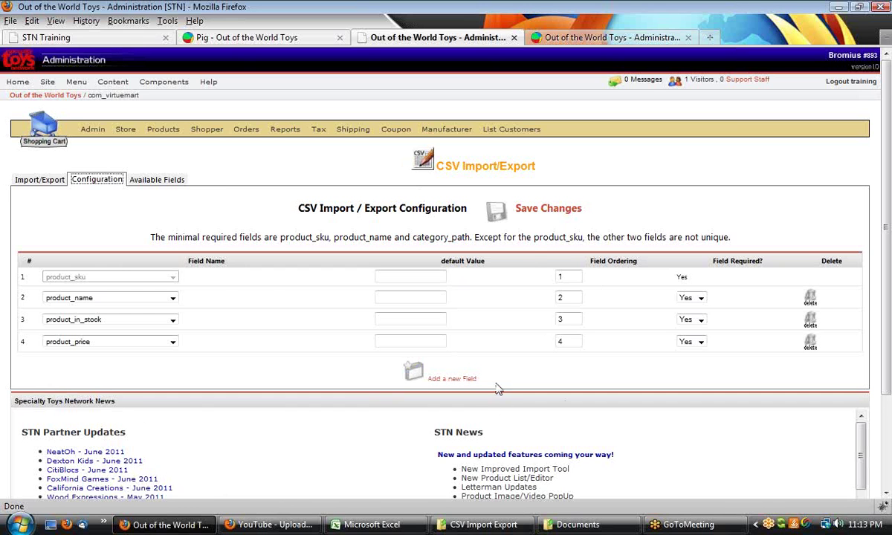
{"action": "left_click", "coordinate": [42, 185]}
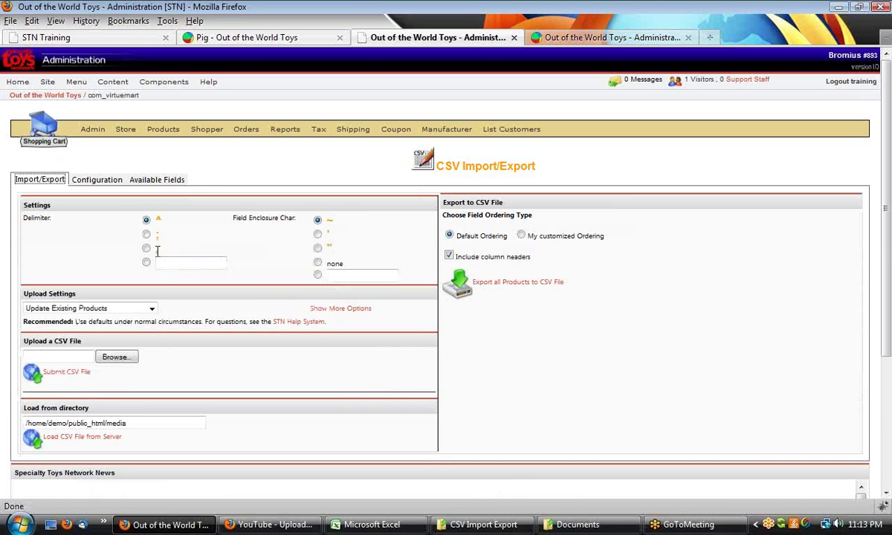
{"action": "left_click", "coordinate": [318, 249]}
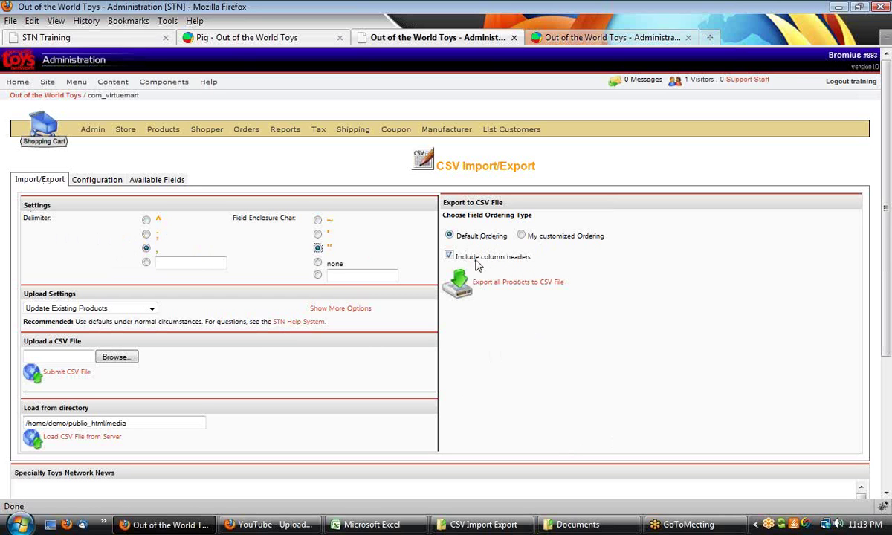
{"action": "left_click", "coordinate": [519, 286]}
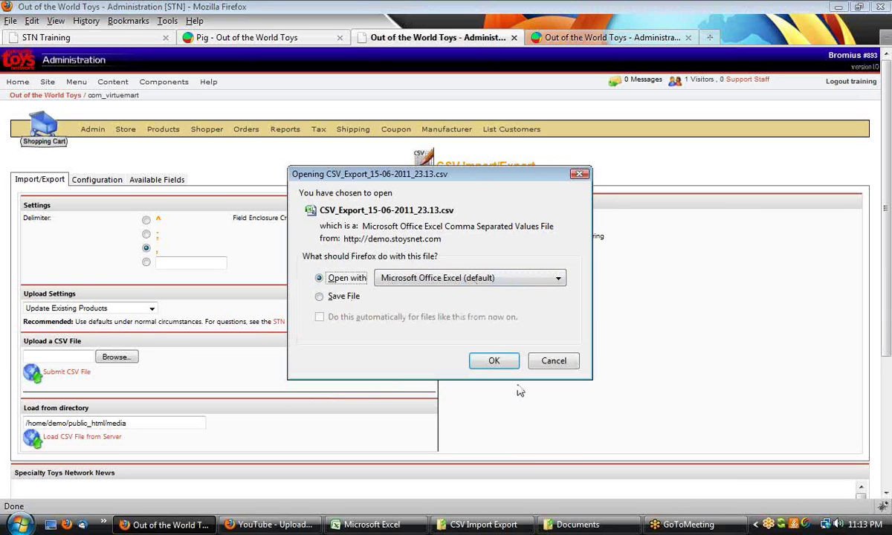
{"action": "left_click", "coordinate": [495, 361]}
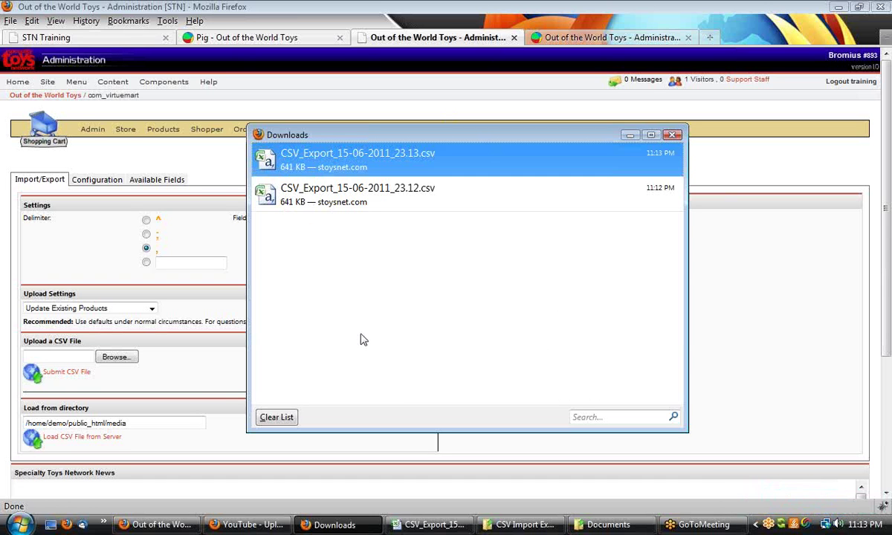
Step: Switch to the exported CSV in Excel and set the whole sheet's font size to 8
{"action": "left_click", "coordinate": [439, 528]}
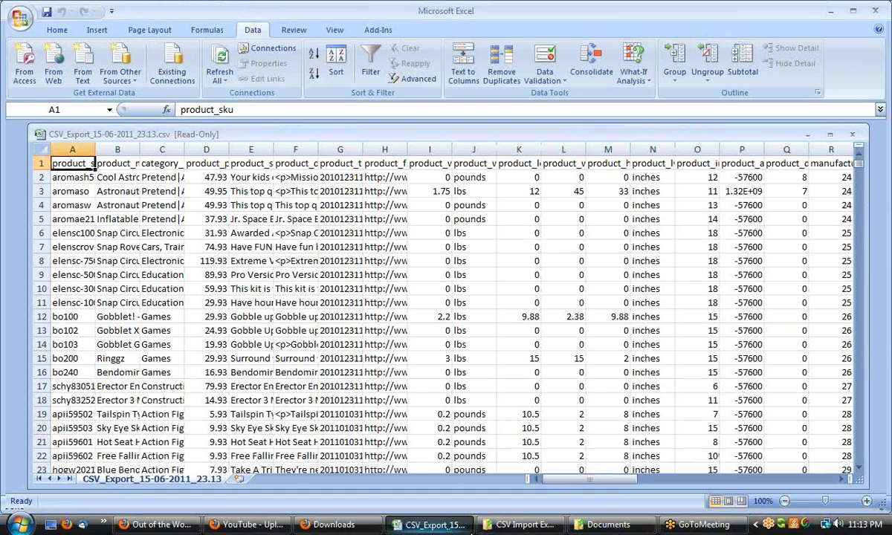
{"action": "left_click", "coordinate": [40, 149]}
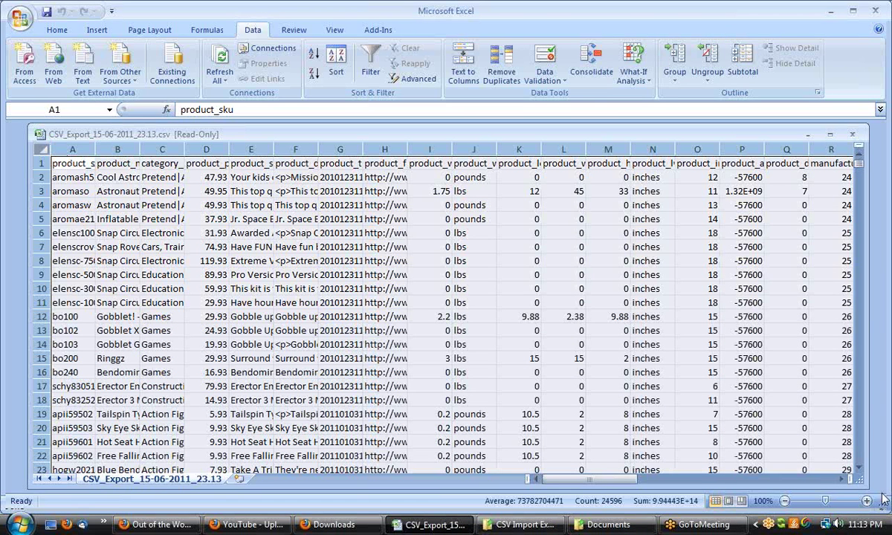
{"action": "left_click", "coordinate": [56, 30]}
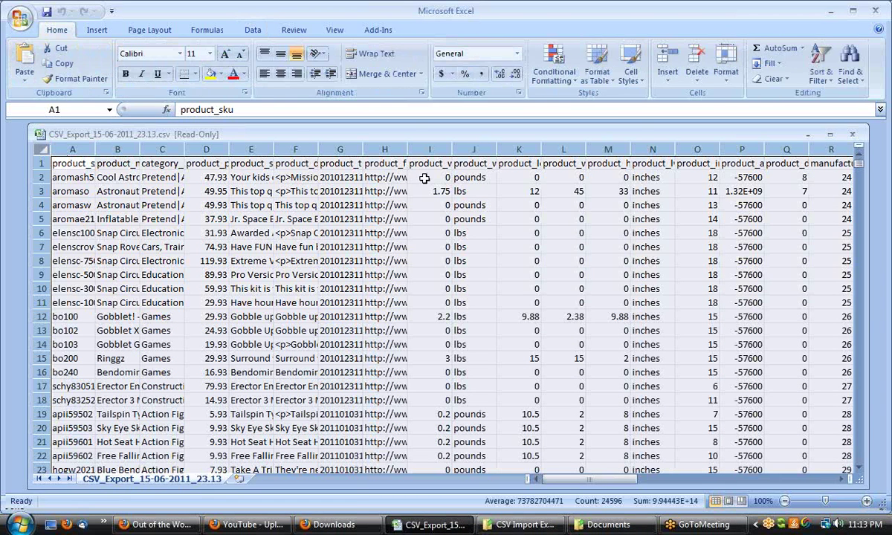
{"action": "left_click", "coordinate": [210, 53]}
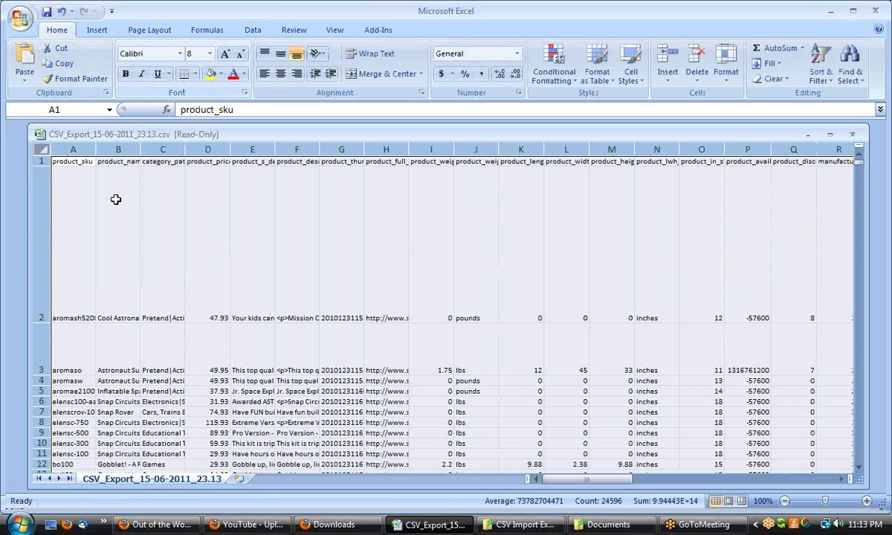
Step: Fit all column widths to their contents and shrink every row to a uniform single-line height
{"action": "double_click", "coordinate": [95, 149]}
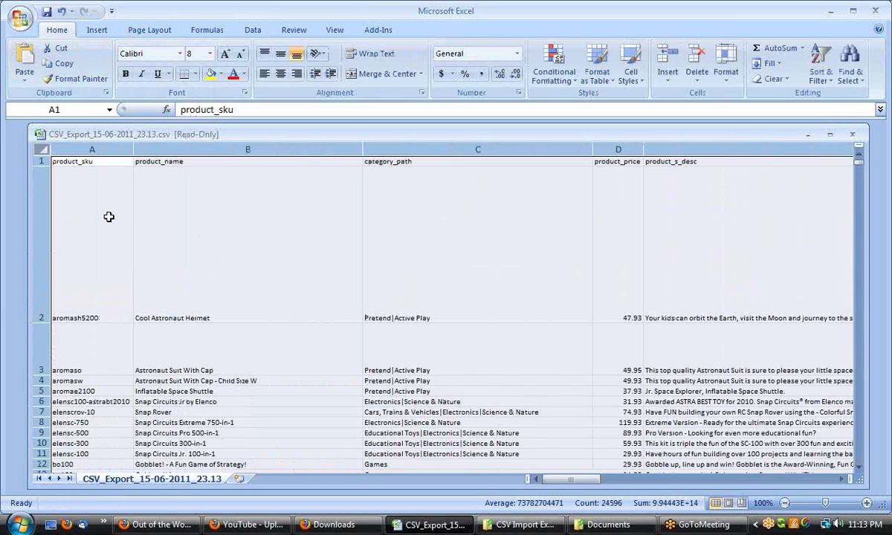
{"action": "left_click_drag", "start_coordinate": [43, 313], "coordinate": [45, 165]}
{"action": "left_click", "coordinate": [61, 175]}
Step: Make the header row with the field names bold
{"action": "left_click", "coordinate": [41, 164]}
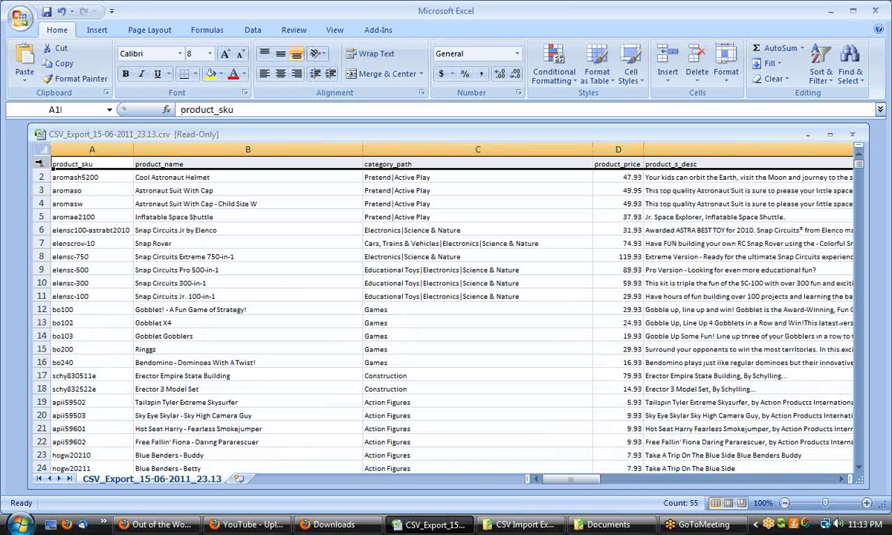
{"action": "left_click", "coordinate": [149, 202]}
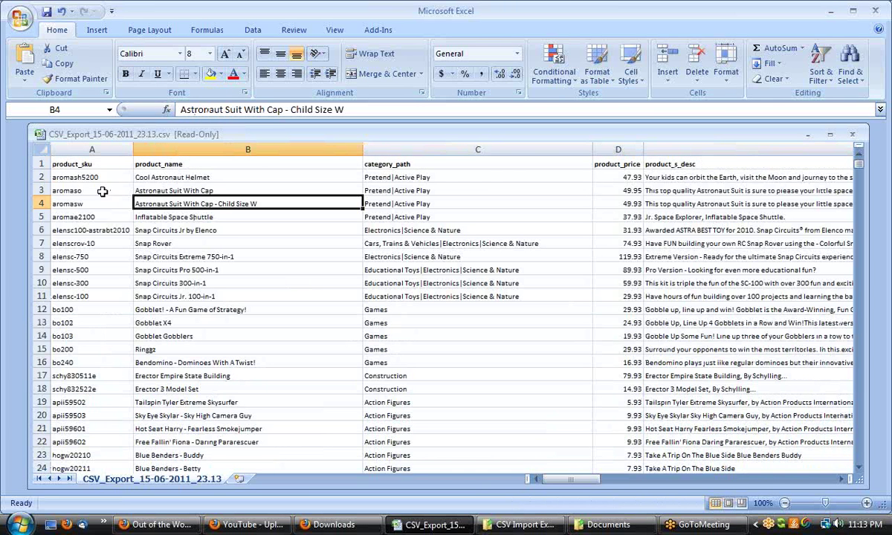
{"action": "left_click", "coordinate": [71, 164]}
{"action": "left_click", "coordinate": [215, 164]}
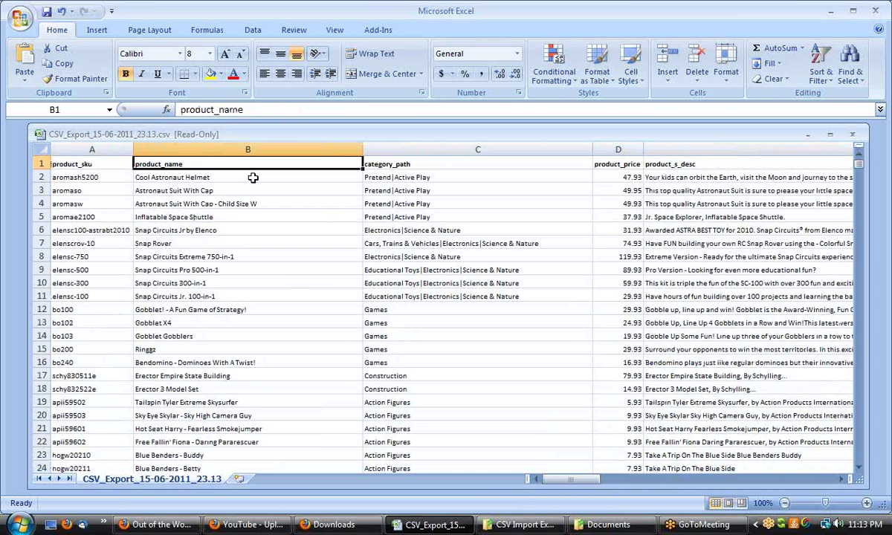
Step: Try to delete the category_path, product_price and product_s_desc columns, and undo the deletion
{"action": "left_click", "coordinate": [407, 147]}
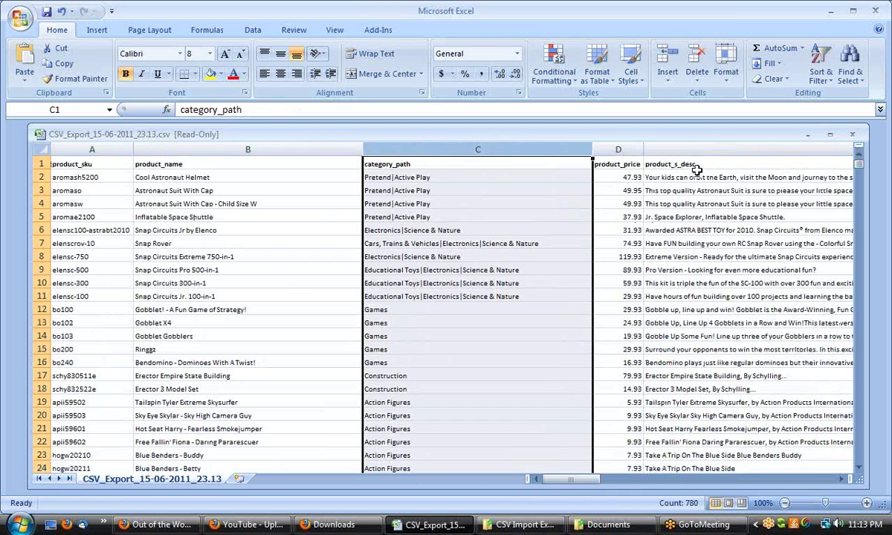
{"action": "left_click", "coordinate": [632, 148], "text": "shift"}
{"action": "right_click", "coordinate": [609, 148]}
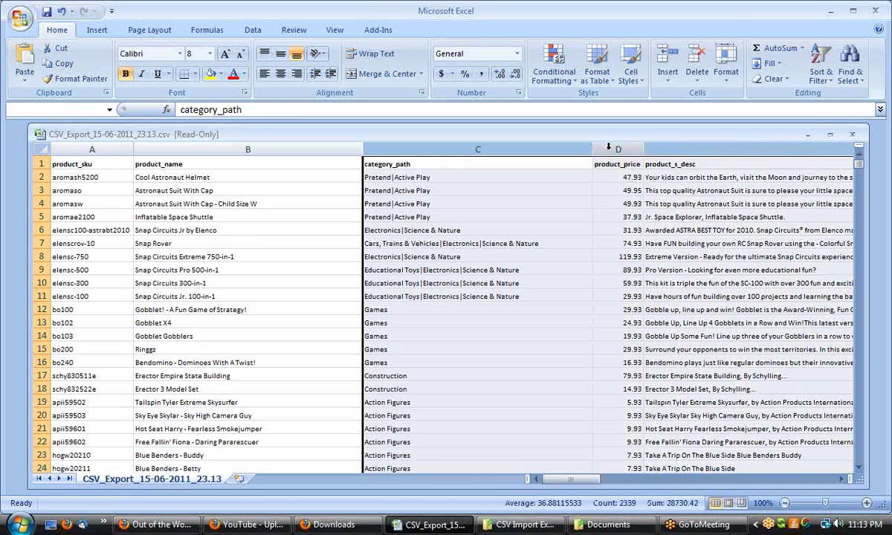
{"action": "left_click", "coordinate": [641, 237]}
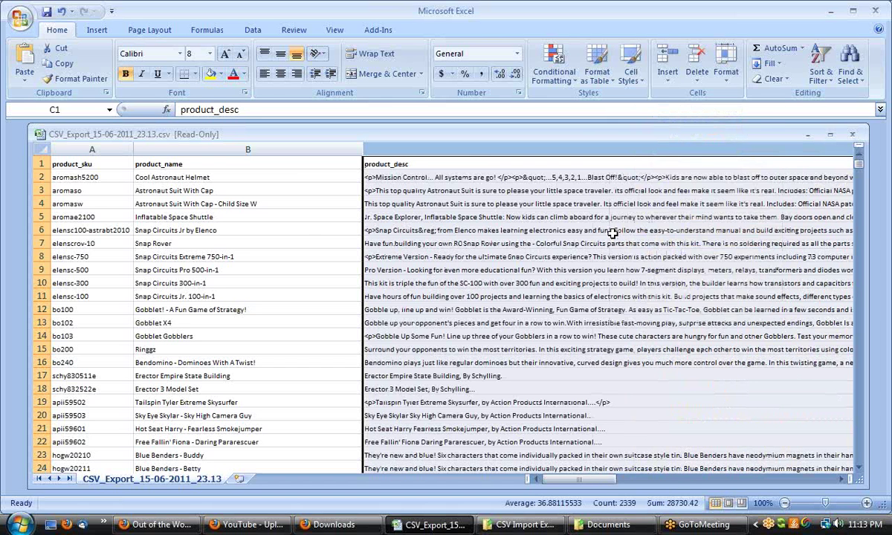
{"action": "left_click", "coordinate": [309, 228]}
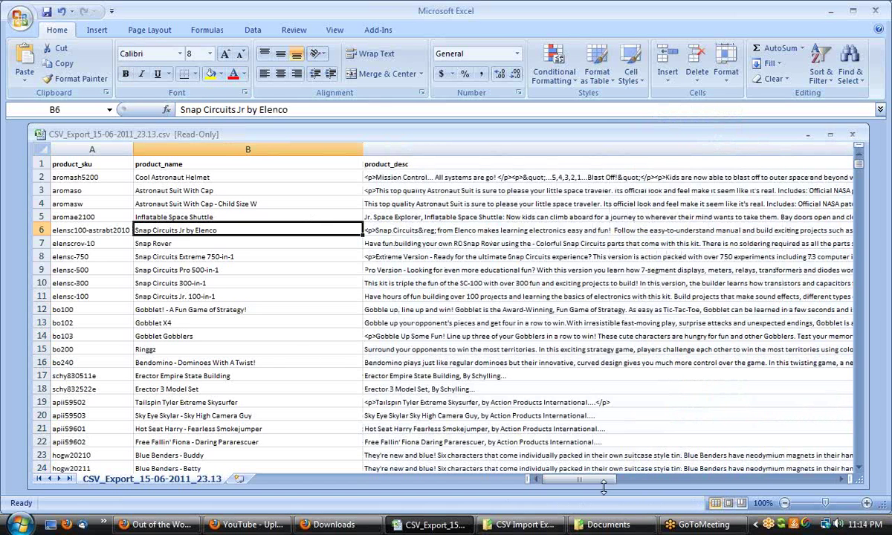
{"action": "mouse_move", "coordinate": [595, 480]}
{"action": "left_mouse_down"}
{"action": "mouse_move", "coordinate": [632, 485]}
{"action": "mouse_move", "coordinate": [583, 484]}
{"action": "left_mouse_up"}
{"action": "key", "text": "ctrl+z"}
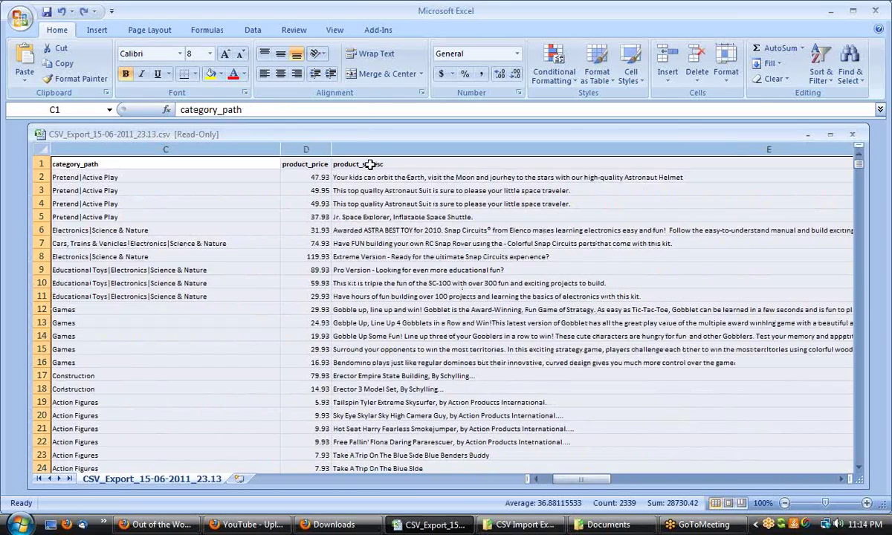
Step: Delete only the category_path and product_price columns, keeping product_s_desc
{"action": "left_click", "coordinate": [371, 165]}
{"action": "left_click_drag", "start_coordinate": [571, 483], "coordinate": [547, 484]}
{"action": "left_click_drag", "start_coordinate": [469, 150], "coordinate": [619, 149]}
{"action": "right_click", "coordinate": [624, 151]}
{"action": "left_click", "coordinate": [657, 238]}
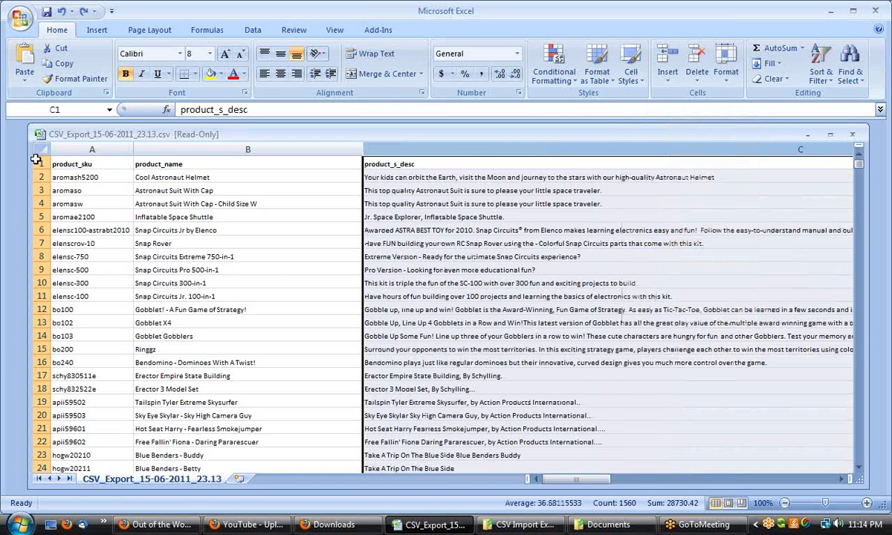
Step: Narrow all columns of the sheet to one uniform width so more fields fit in view
{"action": "left_click", "coordinate": [41, 149]}
{"action": "left_click_drag", "start_coordinate": [132, 150], "coordinate": [110, 149]}
{"action": "left_click", "coordinate": [141, 181]}
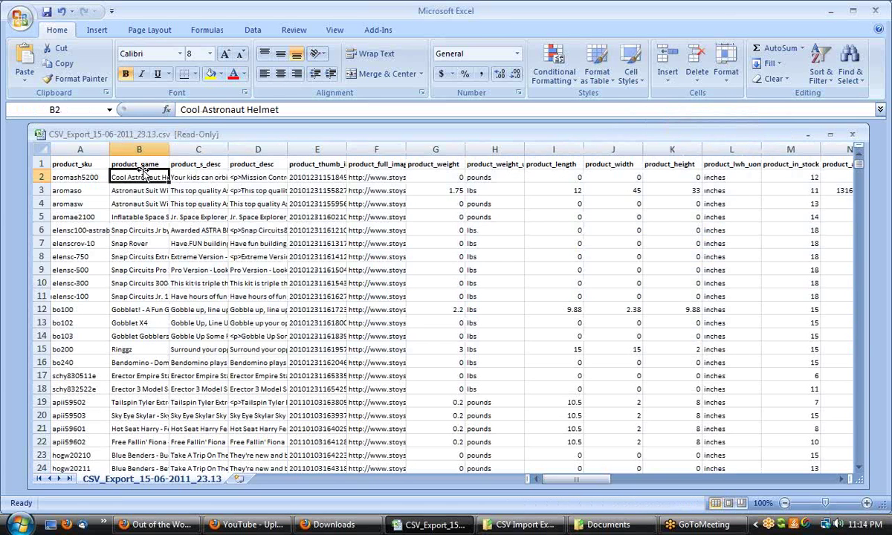
{"action": "left_click", "coordinate": [201, 168]}
{"action": "left_click", "coordinate": [261, 163]}
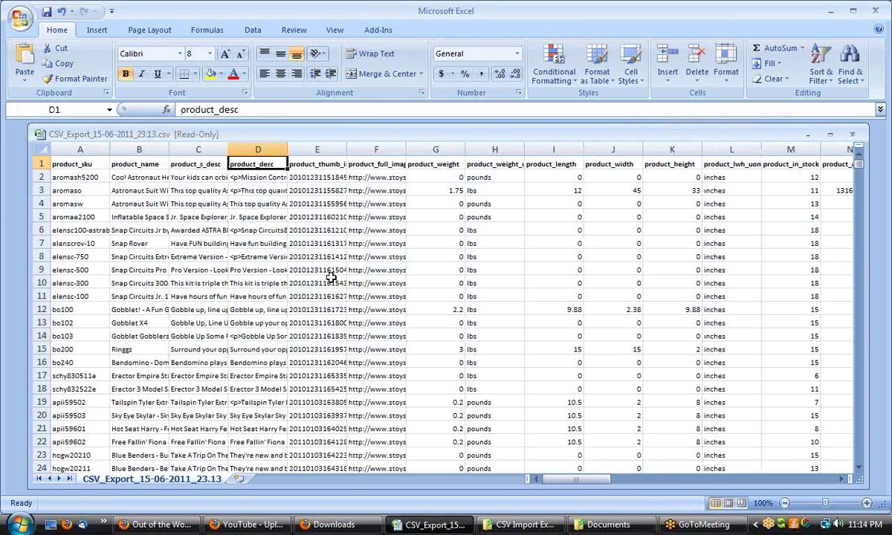
Step: Delete the columns from product_desc through product_in_stock, followed by those from product_available_date through attribute_values
{"action": "left_click_drag", "start_coordinate": [269, 148], "coordinate": [794, 149]}
{"action": "right_click", "coordinate": [793, 149]}
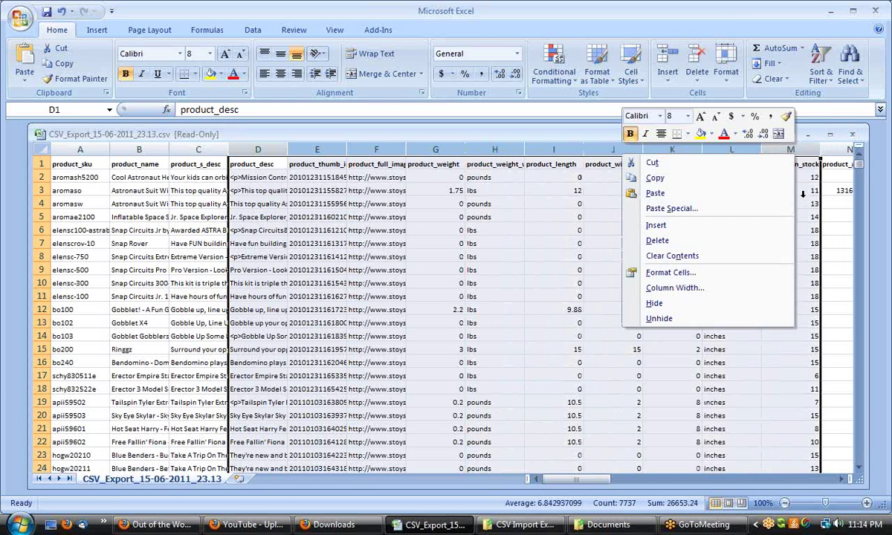
{"action": "left_click", "coordinate": [658, 240]}
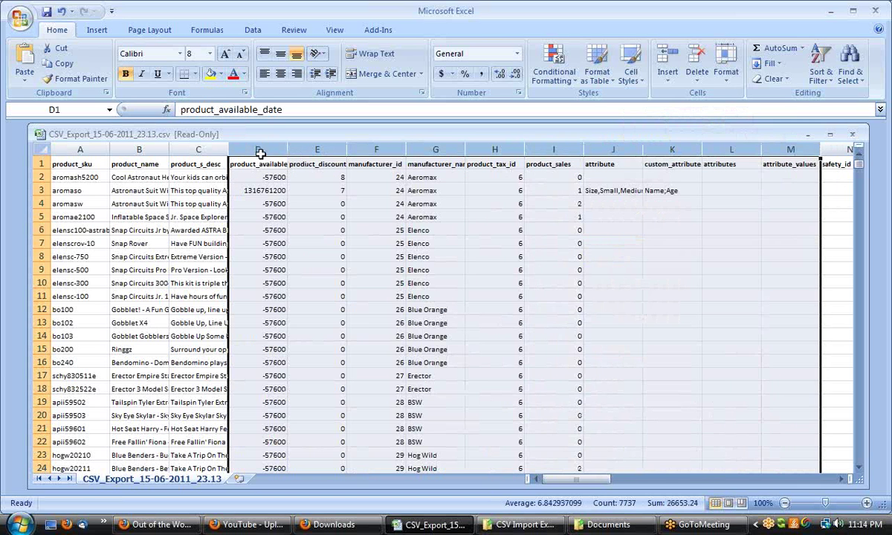
{"action": "left_click_drag", "start_coordinate": [260, 152], "coordinate": [797, 149]}
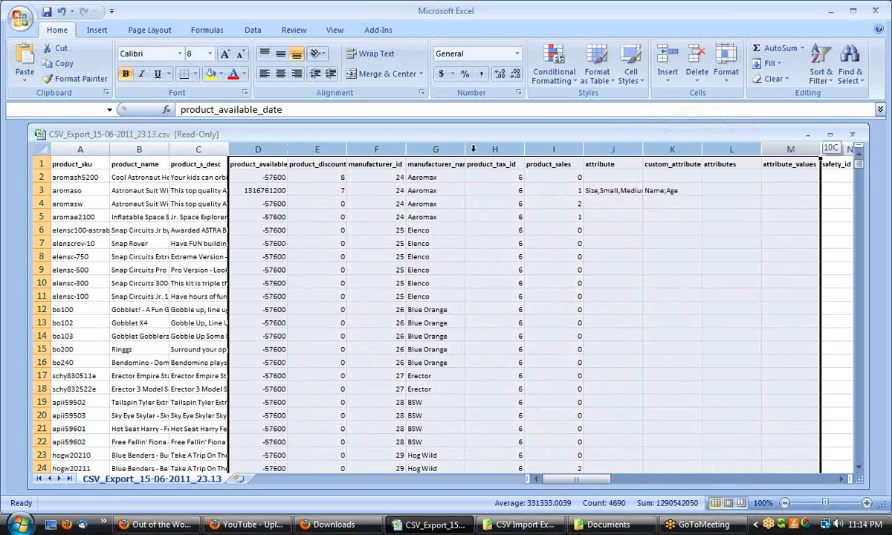
{"action": "right_click", "coordinate": [473, 148]}
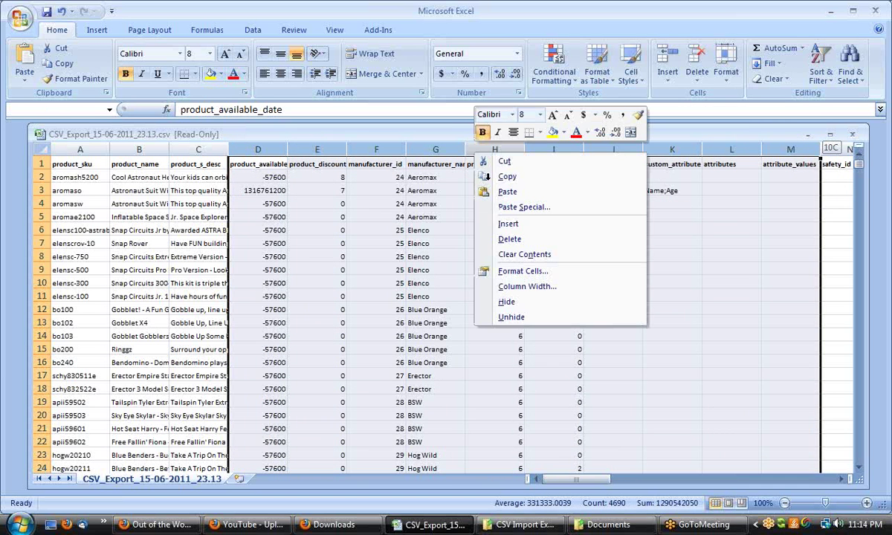
{"action": "left_click", "coordinate": [510, 239]}
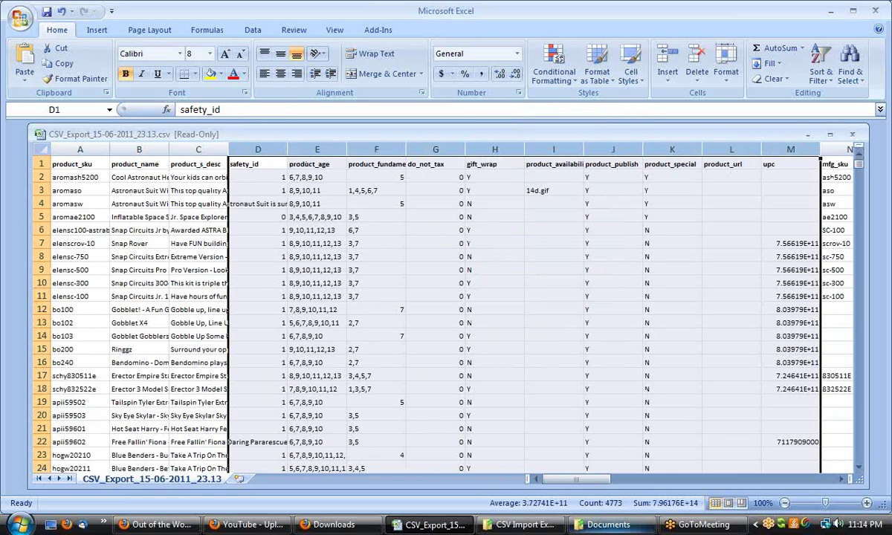
Step: Delete all remaining columns from safety_id to the end of the data, keeping only product_sku, product_name and product_s_desc
{"action": "left_click", "coordinate": [262, 150]}
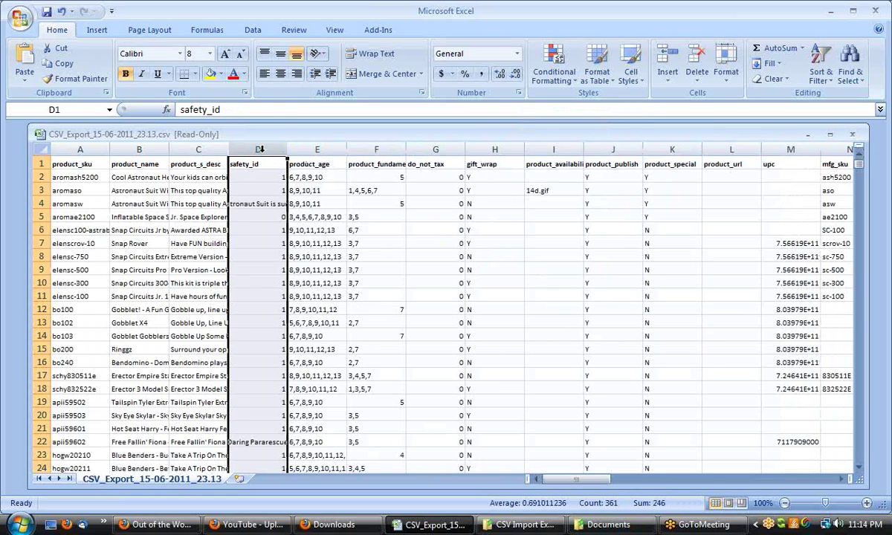
{"action": "left_click_drag", "start_coordinate": [262, 149], "coordinate": [824, 149]}
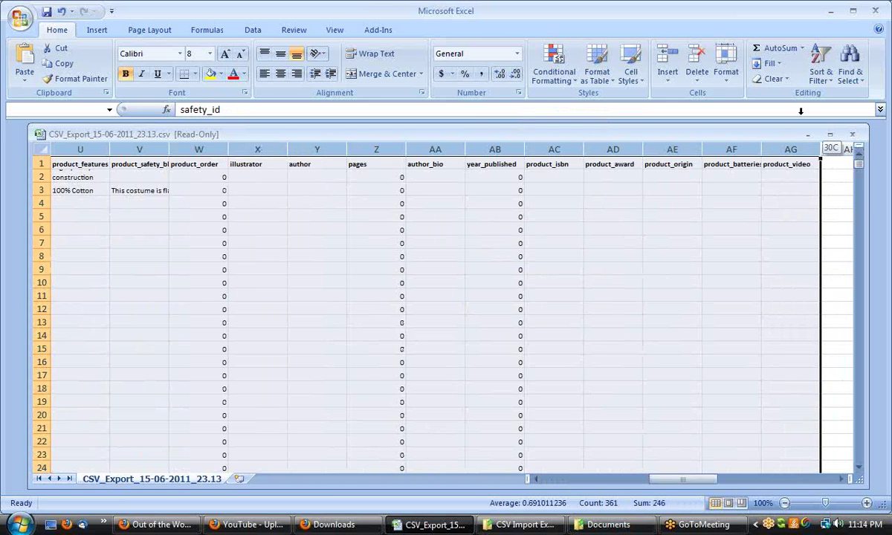
{"action": "left_click_drag", "start_coordinate": [787, 141], "coordinate": [789, 149]}
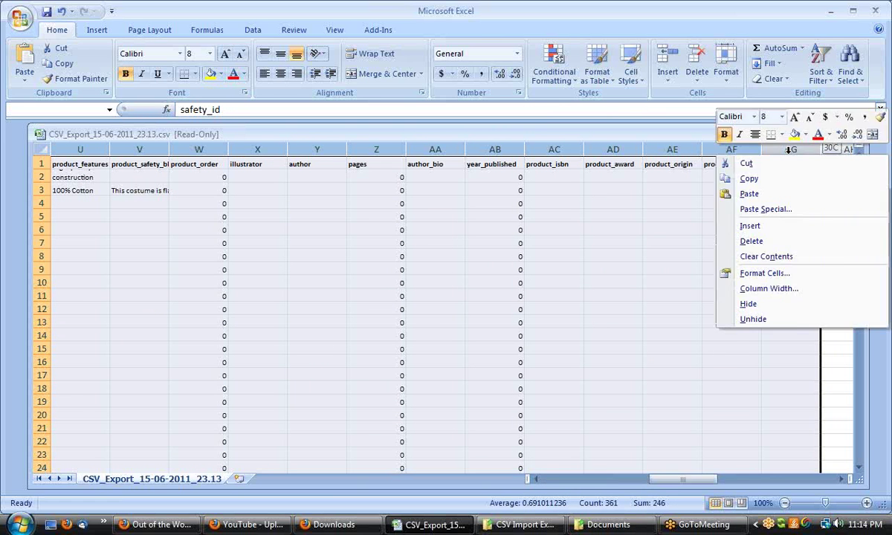
{"action": "right_click", "coordinate": [789, 149]}
{"action": "left_click", "coordinate": [751, 247]}
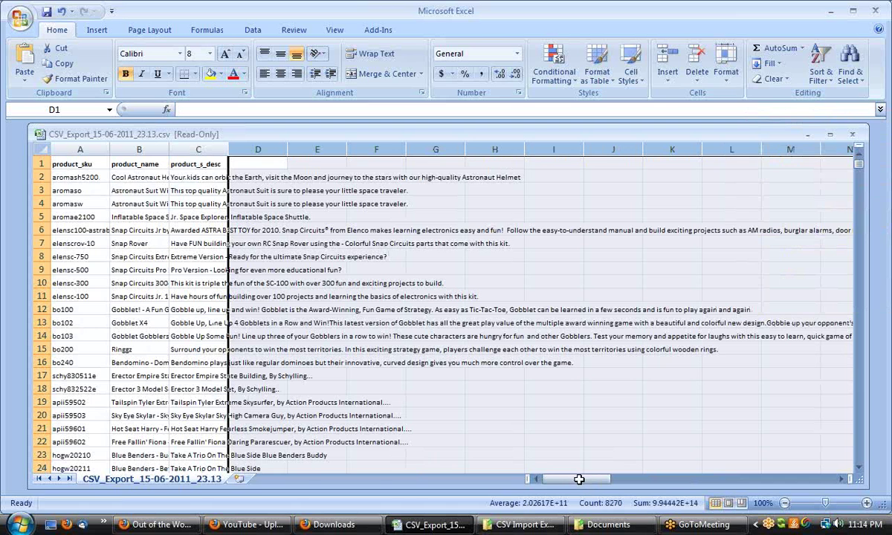
{"action": "left_click", "coordinate": [138, 203]}
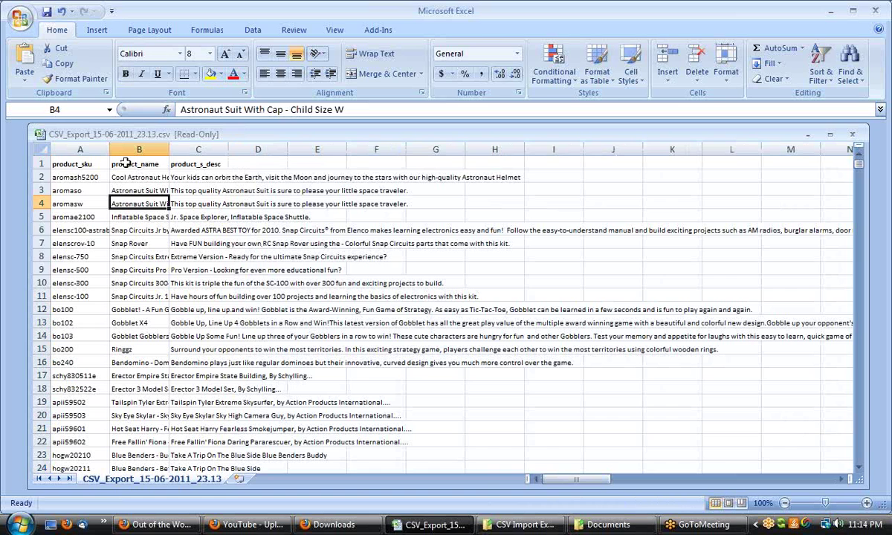
Step: Fit the widths of the three remaining columns to their contents
{"action": "left_click", "coordinate": [44, 149]}
{"action": "double_click", "coordinate": [109, 149]}
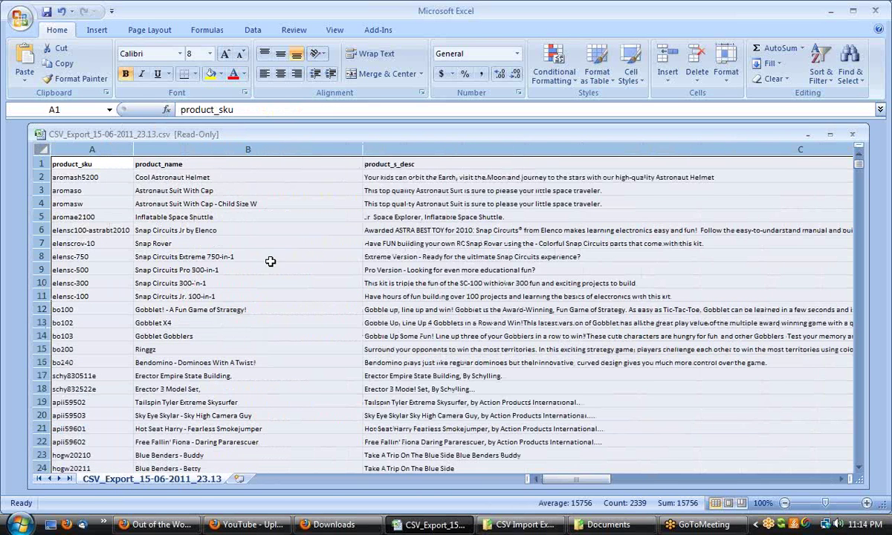
{"action": "left_click", "coordinate": [95, 165]}
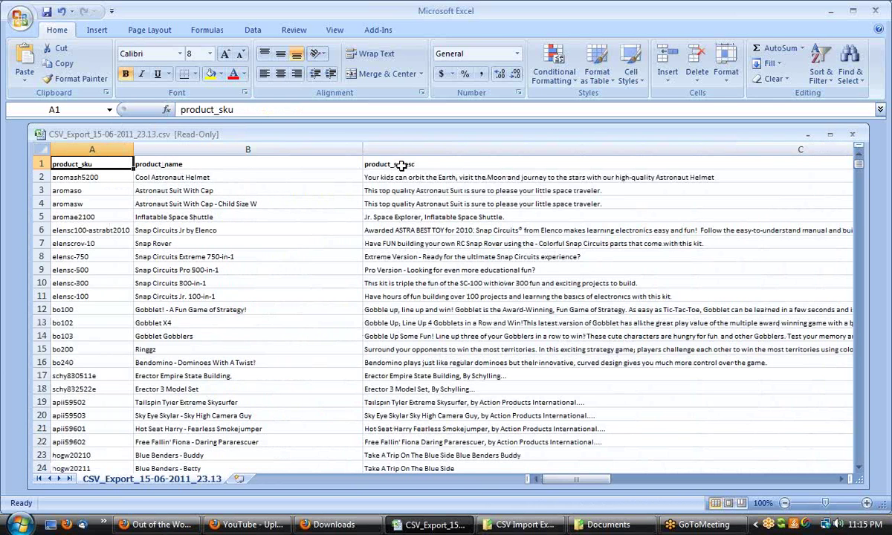
{"action": "left_click", "coordinate": [39, 165]}
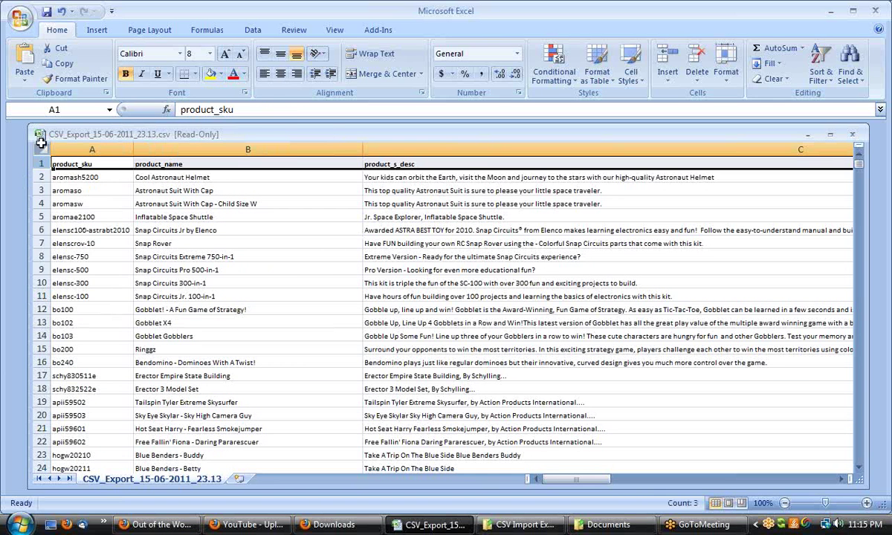
Step: Try filtering the whole sheet by product_sku, browse the list of SKU values, and cancel the filter choice
{"action": "left_click", "coordinate": [37, 149]}
{"action": "left_click", "coordinate": [253, 30]}
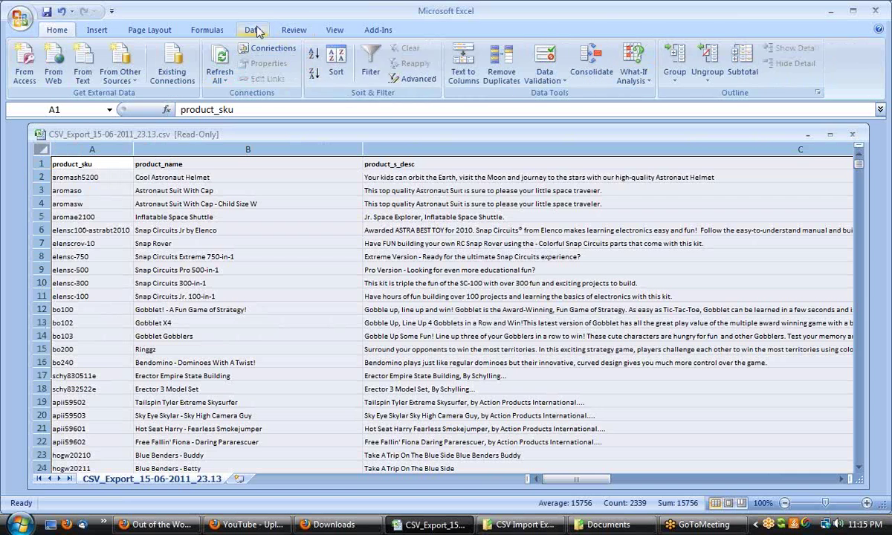
{"action": "left_click", "coordinate": [379, 76]}
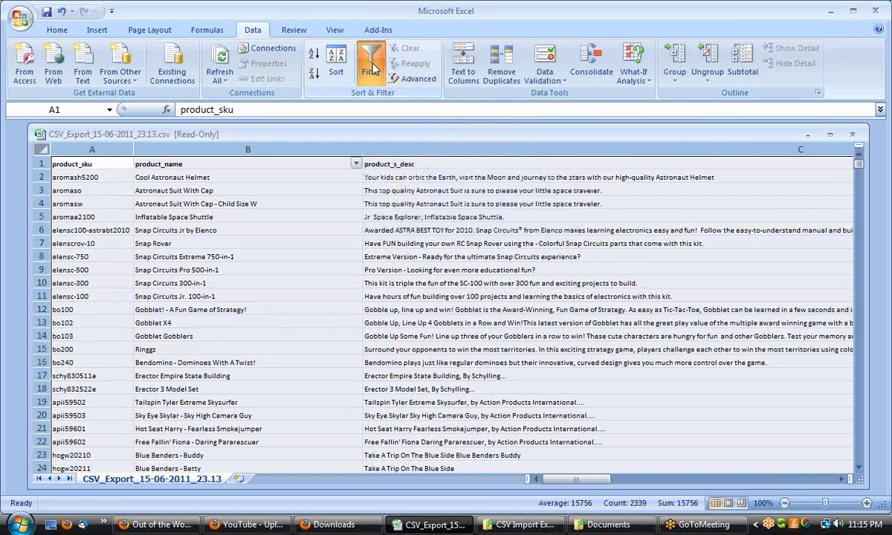
{"action": "left_click", "coordinate": [127, 164]}
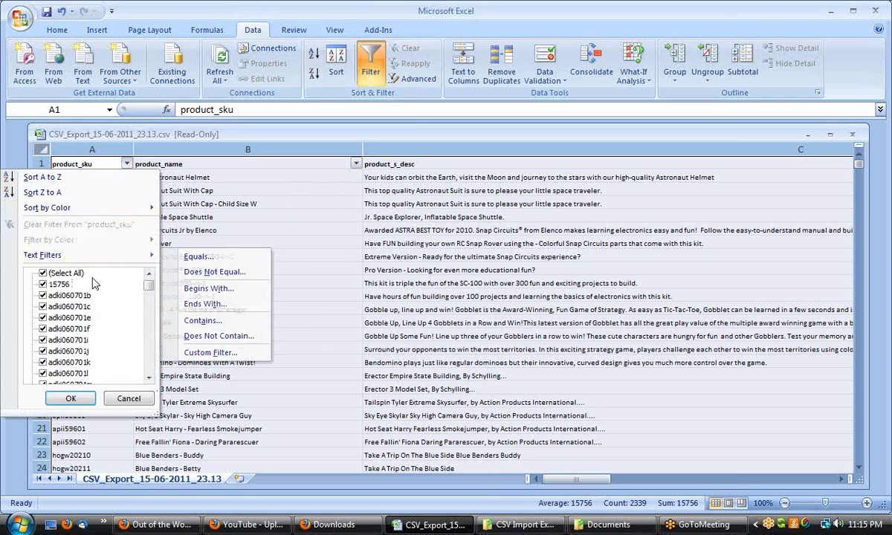
{"action": "left_click_drag", "start_coordinate": [146, 289], "coordinate": [147, 298]}
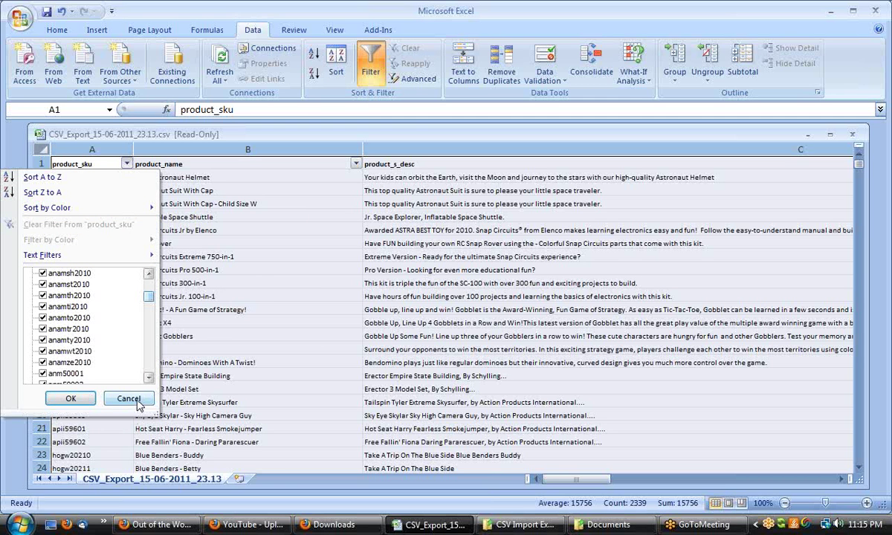
{"action": "left_click", "coordinate": [137, 405]}
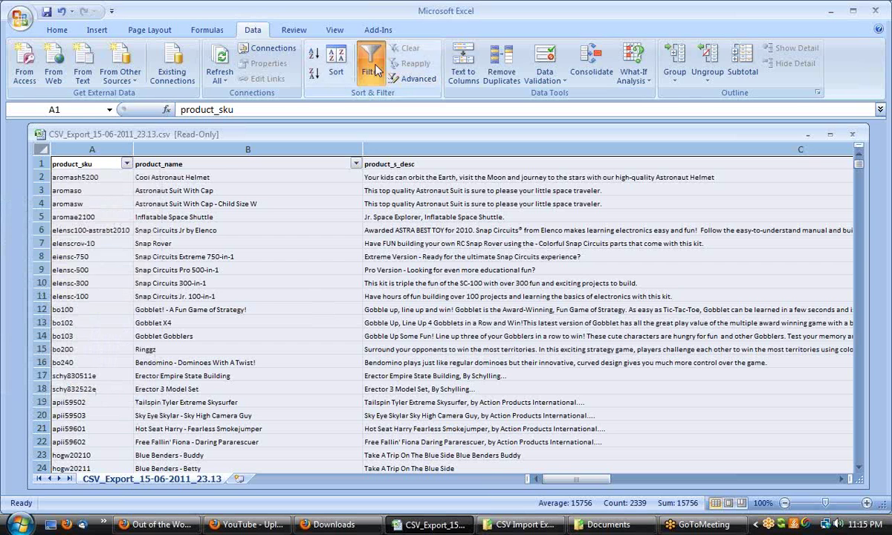
Step: Sort the whole sheet by product_sku from A to Z, treating the first row as headers
{"action": "left_click", "coordinate": [336, 64]}
{"action": "left_click", "coordinate": [407, 237]}
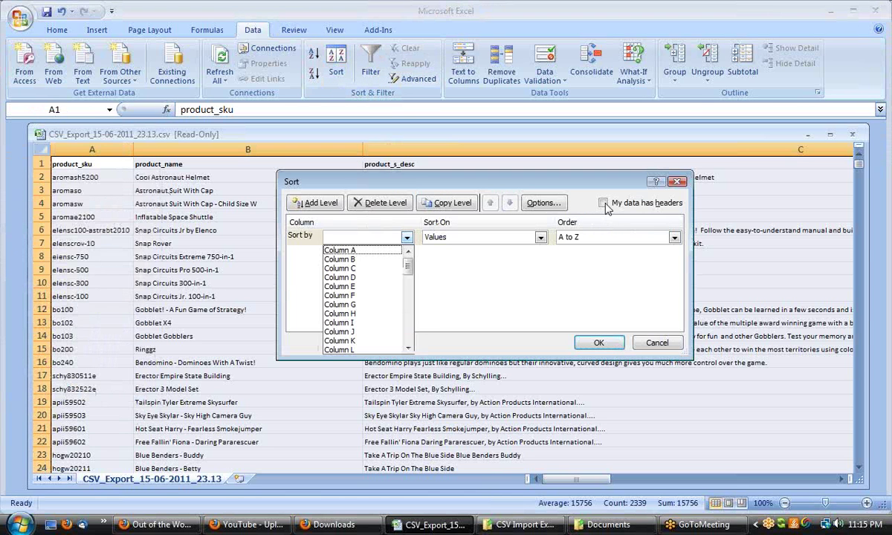
{"action": "left_click", "coordinate": [604, 204]}
{"action": "left_click", "coordinate": [603, 204]}
{"action": "left_click", "coordinate": [364, 238]}
{"action": "left_click", "coordinate": [372, 251]}
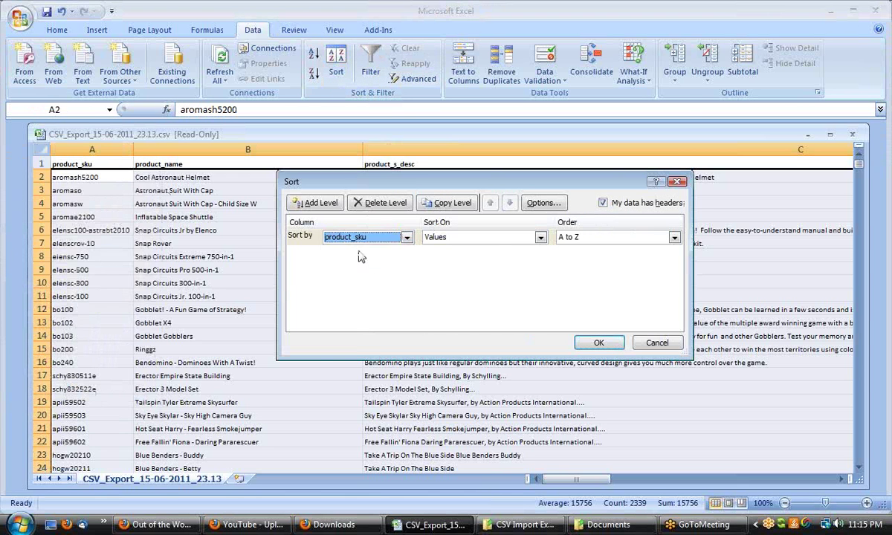
{"action": "left_click", "coordinate": [595, 343]}
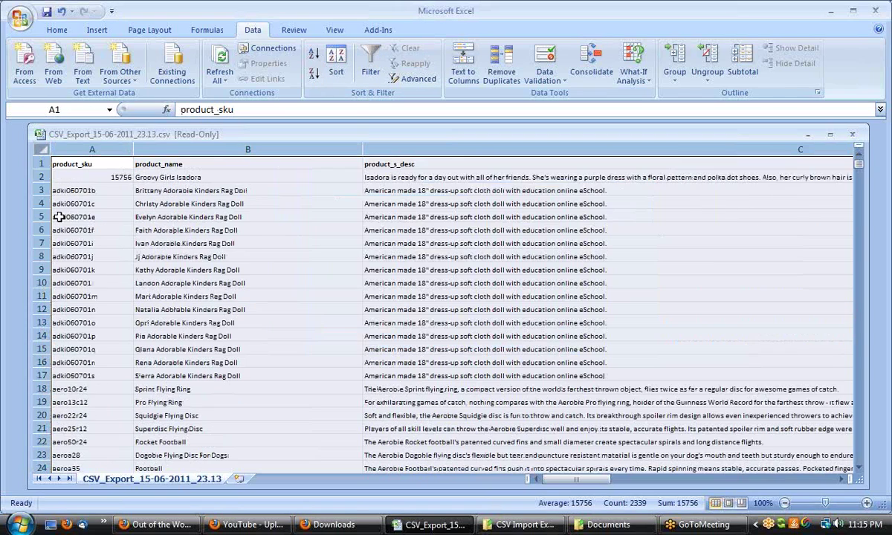
Step: Delete rows 2 through 74, all the products listed above the first Anamalz item, Aussie Pouch
{"action": "left_click", "coordinate": [41, 177]}
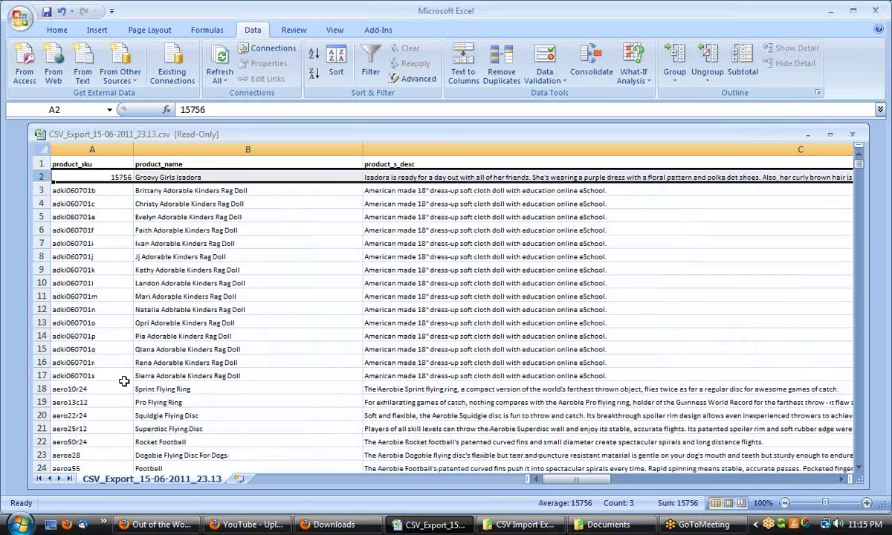
{"action": "scroll", "coordinate": [124, 381], "scroll_direction": "down", "scroll_amount": 17}
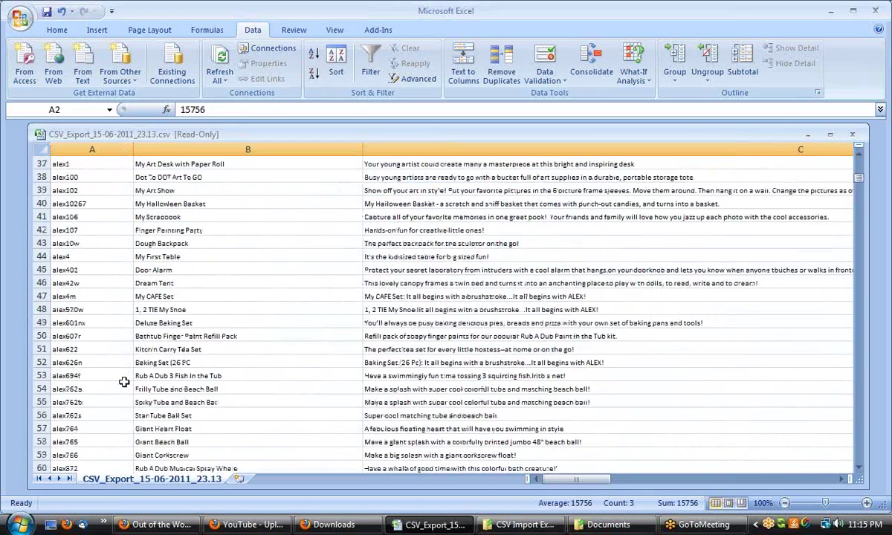
{"action": "scroll", "coordinate": [124, 382], "scroll_direction": "down", "scroll_amount": 3}
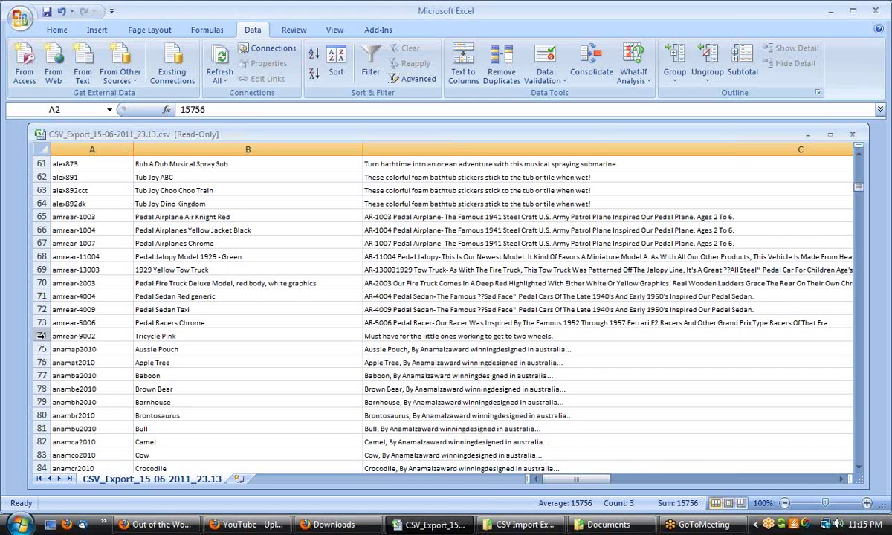
{"action": "left_click", "coordinate": [41, 332], "text": "shift"}
{"action": "right_click", "coordinate": [43, 332]}
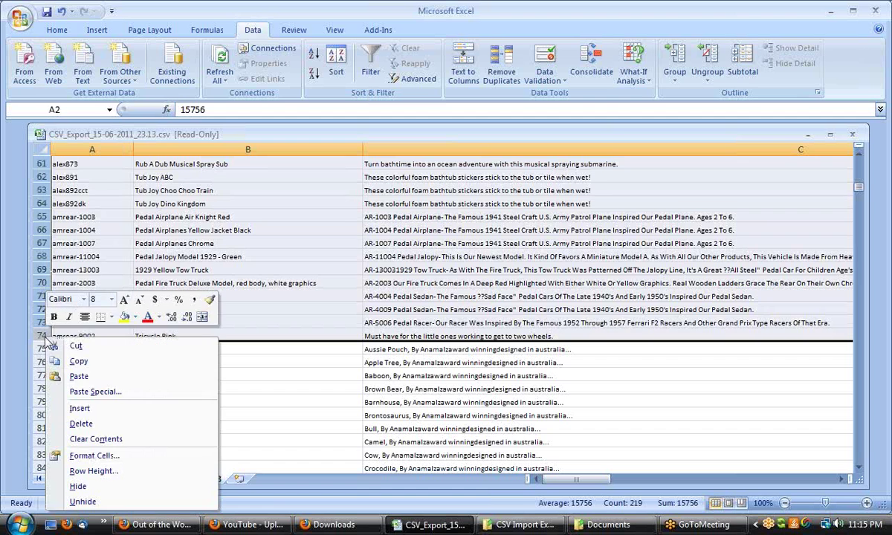
{"action": "left_click", "coordinate": [85, 427]}
Step: Delete every row from row 43 to the end of the data, below the last Anamalz product, Zebra
{"action": "scroll", "coordinate": [93, 339], "scroll_direction": "down", "scroll_amount": 8}
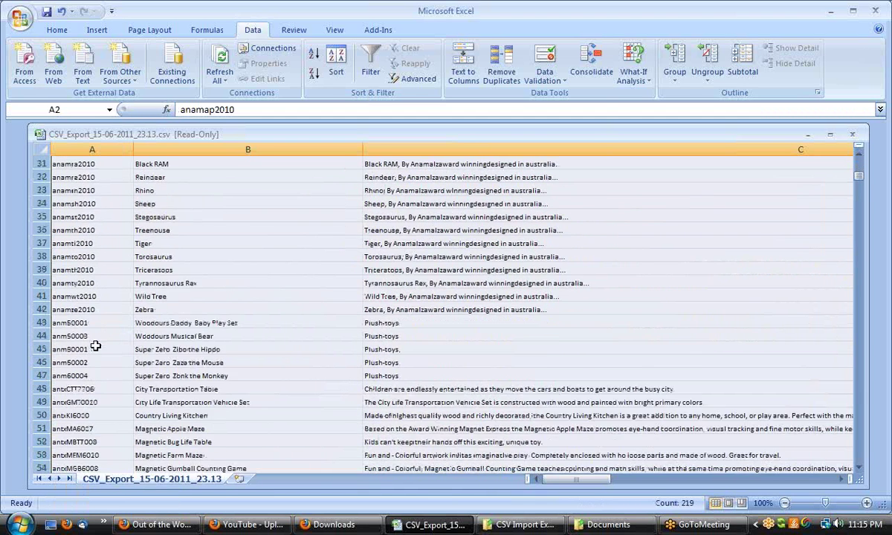
{"action": "scroll", "coordinate": [95, 346], "scroll_direction": "up", "scroll_amount": 1}
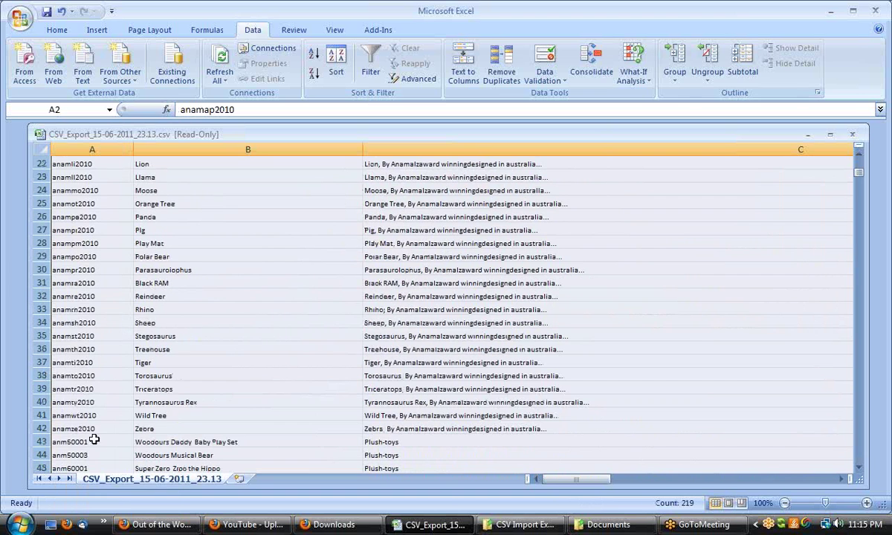
{"action": "left_click", "coordinate": [42, 442]}
{"action": "left_click_drag", "start_coordinate": [42, 442], "coordinate": [41, 429]}
{"action": "right_click", "coordinate": [41, 429]}
{"action": "left_click", "coordinate": [77, 343]}
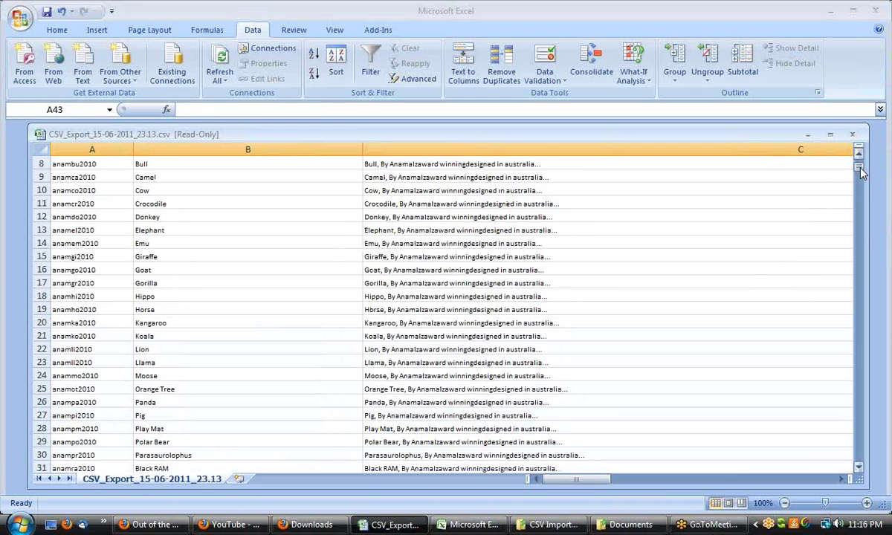
Step: Go back to the start of the list and narrow the product_name column
{"action": "left_click", "coordinate": [193, 313]}
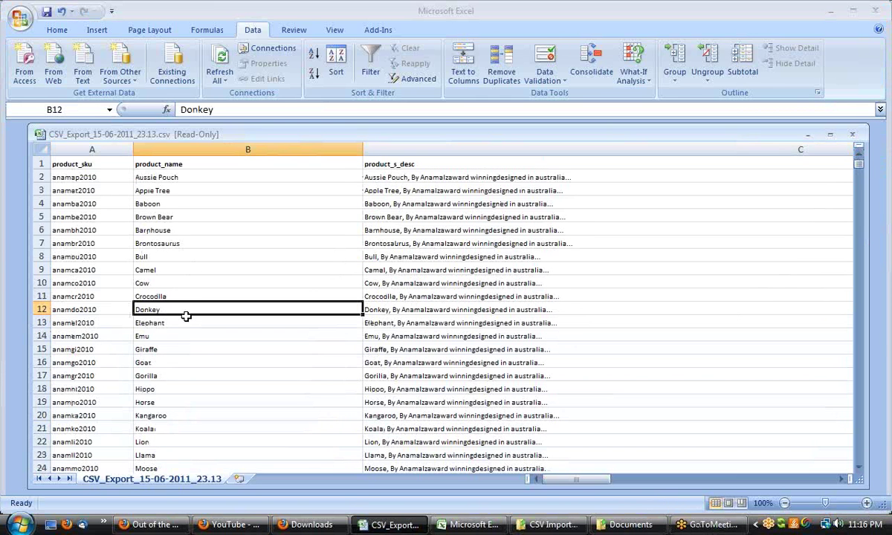
{"action": "left_click", "coordinate": [332, 201]}
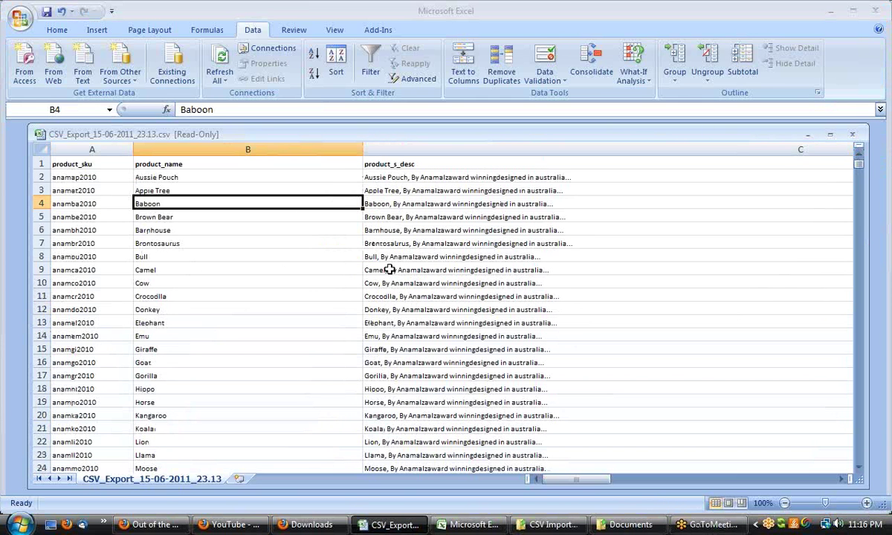
{"action": "left_click_drag", "start_coordinate": [367, 150], "coordinate": [231, 153]}
Step: Switch to Firefox, copy "sustainable wood" from the Pig product page's description, and return to the Excel sheet
{"action": "left_click", "coordinate": [152, 525]}
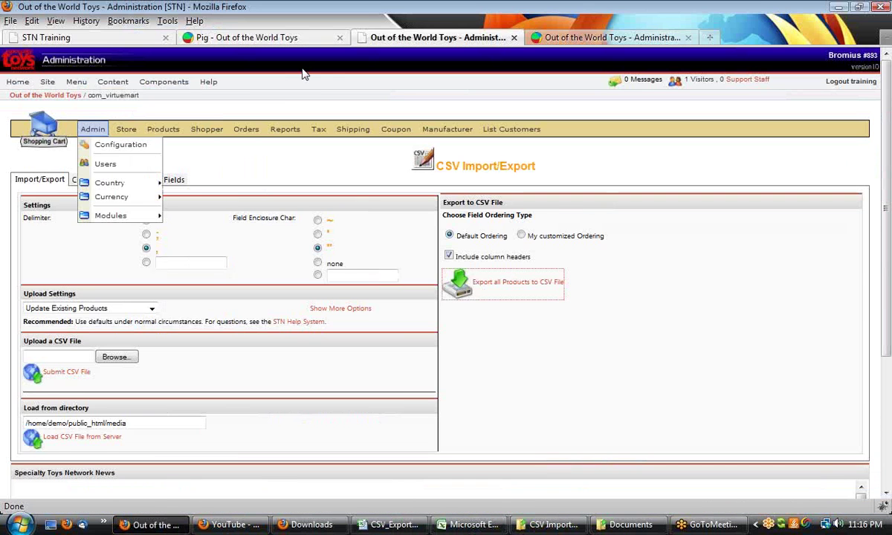
{"action": "left_click", "coordinate": [238, 39]}
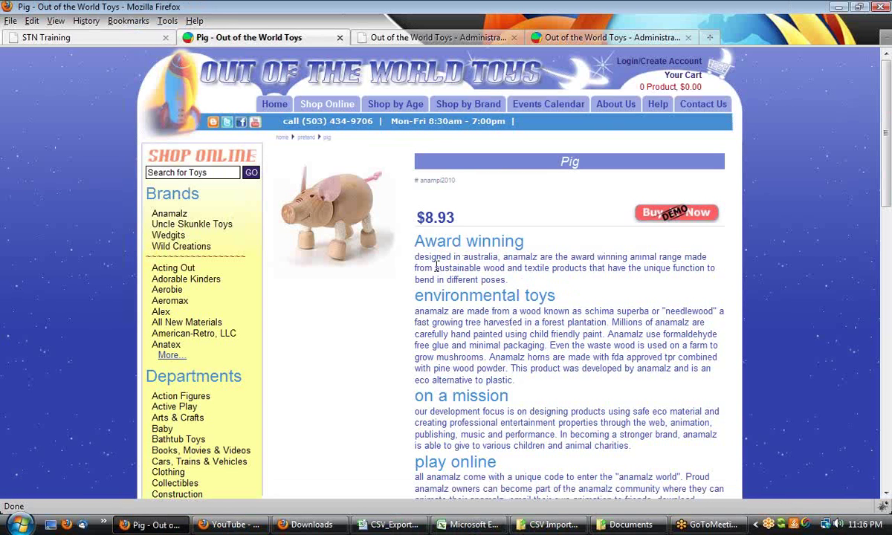
{"action": "left_click_drag", "start_coordinate": [449, 269], "coordinate": [505, 270]}
{"action": "right_click", "coordinate": [504, 270]}
{"action": "left_click", "coordinate": [534, 280]}
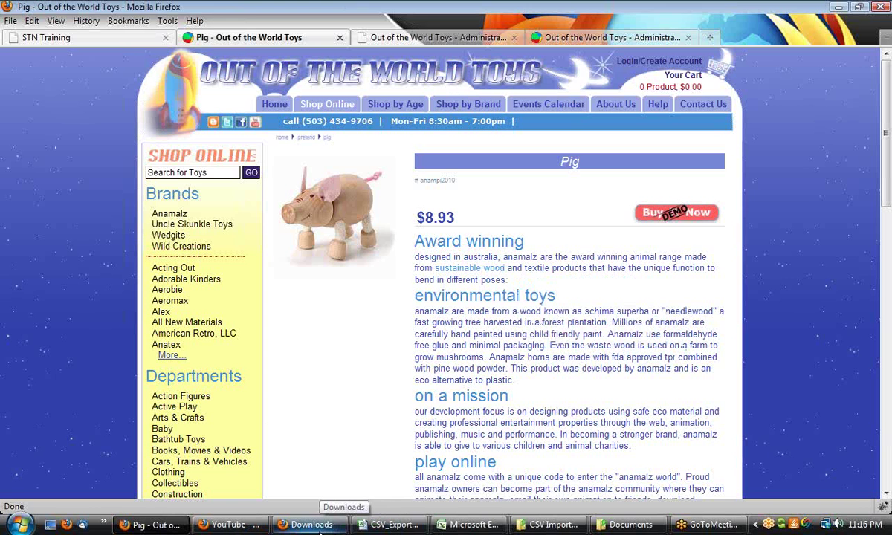
{"action": "left_click", "coordinate": [394, 525]}
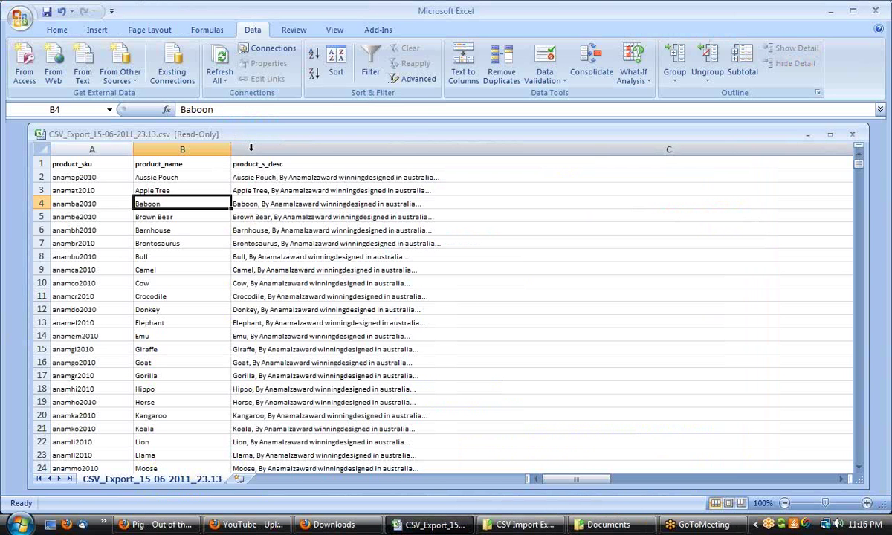
{"action": "right_click", "coordinate": [251, 148]}
{"action": "left_click", "coordinate": [191, 253]}
{"action": "left_click", "coordinate": [191, 256]}
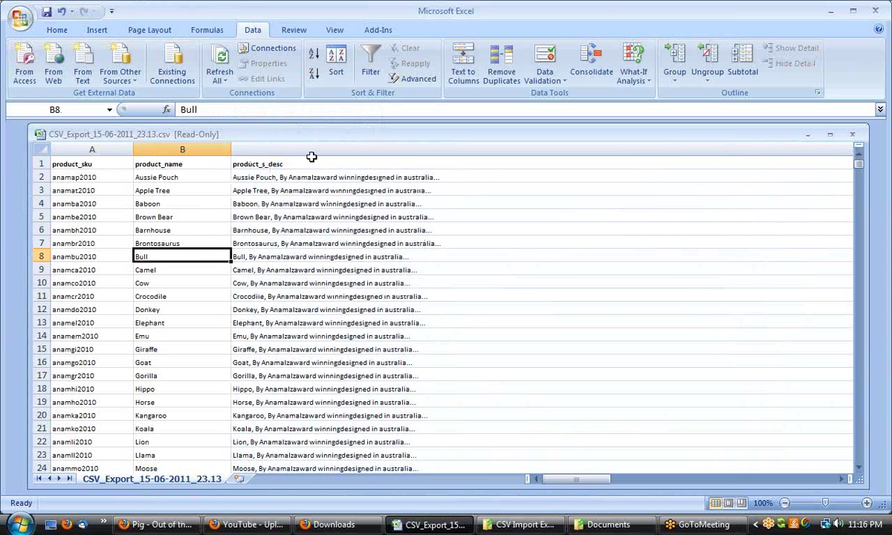
Step: Narrow all columns of the sheet to one equal width and paste "sustainable wood" into cell F1
{"action": "left_click", "coordinate": [42, 150]}
{"action": "left_click_drag", "start_coordinate": [133, 148], "coordinate": [126, 149]}
{"action": "left_click", "coordinate": [372, 229]}
{"action": "left_click", "coordinate": [462, 165]}
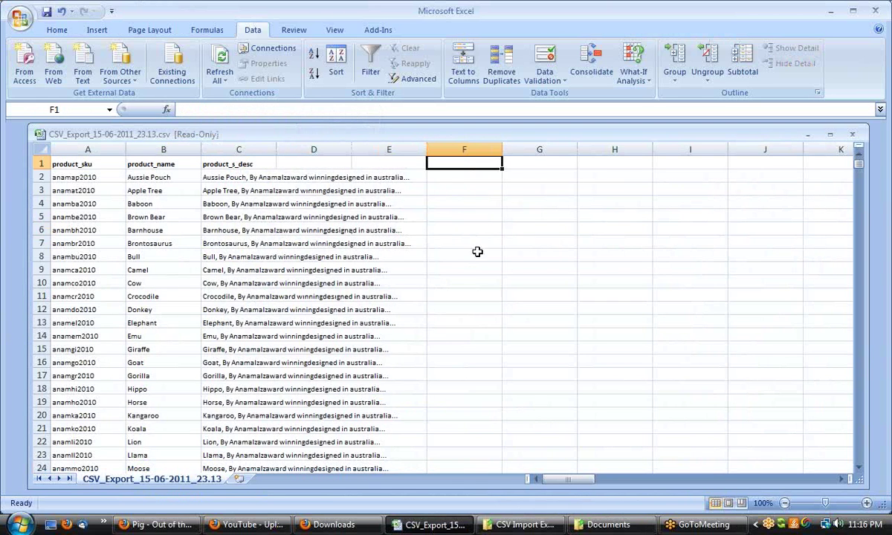
{"action": "key", "text": "ctrl+v"}
{"action": "left_click", "coordinate": [487, 227]}
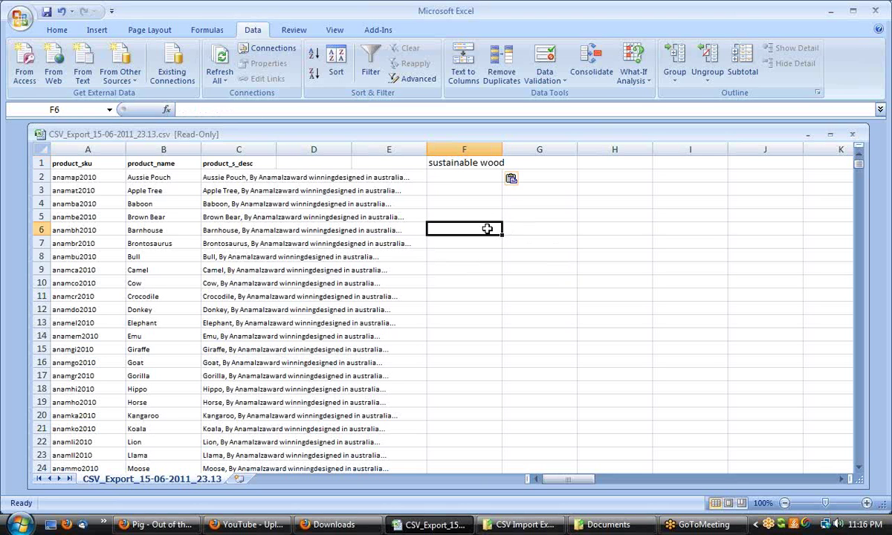
Step: Insert an empty column between product_name and product_s_desc
{"action": "right_click", "coordinate": [223, 147]}
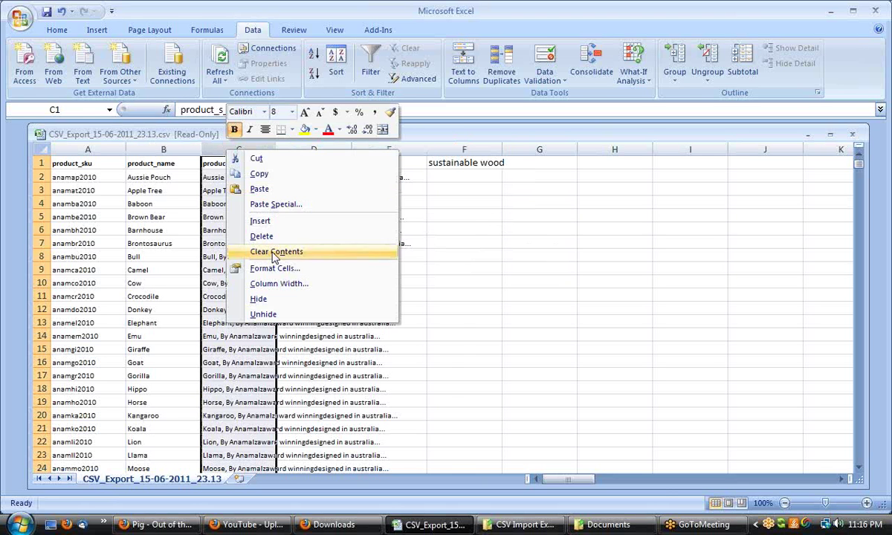
{"action": "left_click", "coordinate": [256, 214]}
Step: Try joining the product name and the pasted phrase in cell C2 with the formula =B2&G1
{"action": "left_click", "coordinate": [236, 177]}
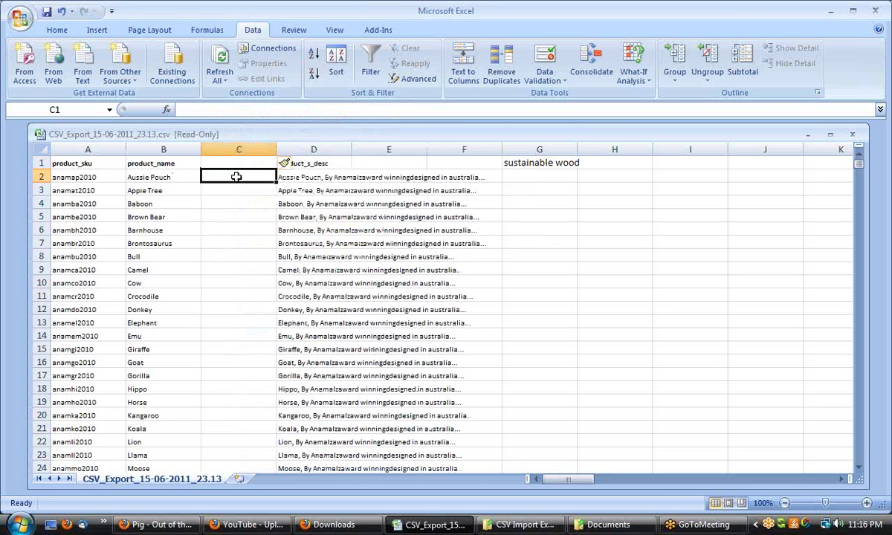
{"action": "type", "text": "="}
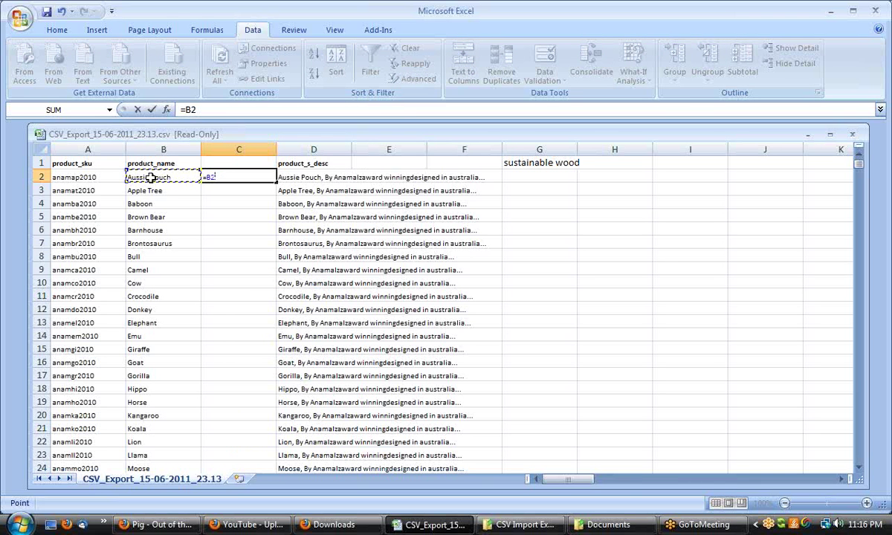
{"action": "type", "text": "&"}
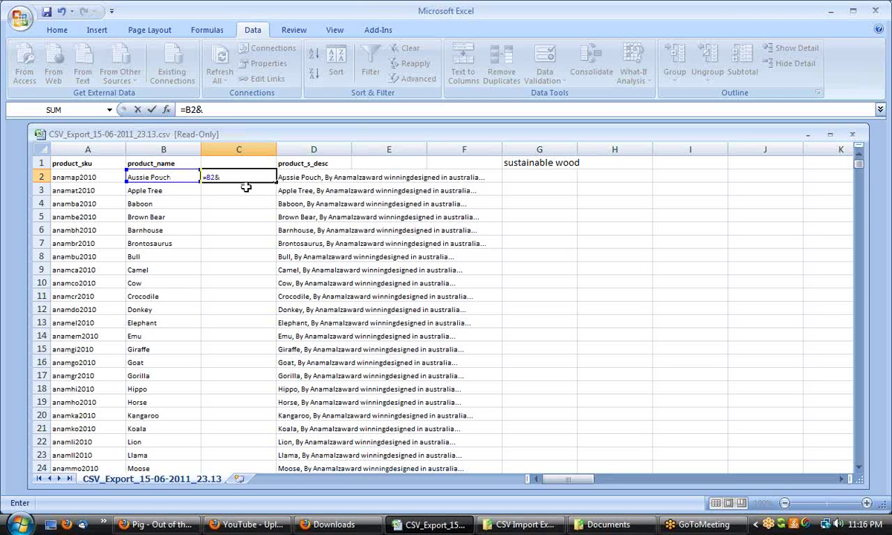
{"action": "left_click", "coordinate": [506, 158]}
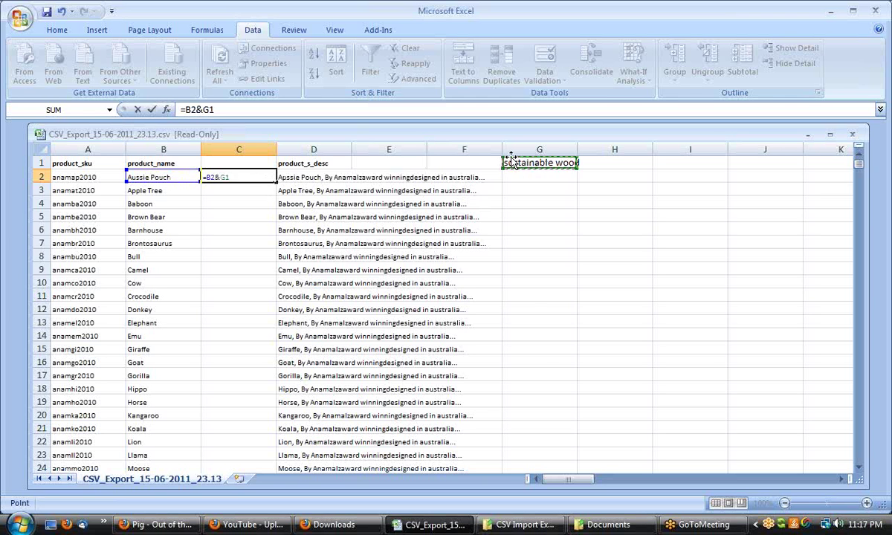
{"action": "key", "text": "Return"}
Step: Widen the inserted column C and clear the formula from cell C2
{"action": "left_click_drag", "start_coordinate": [276, 150], "coordinate": [405, 152]}
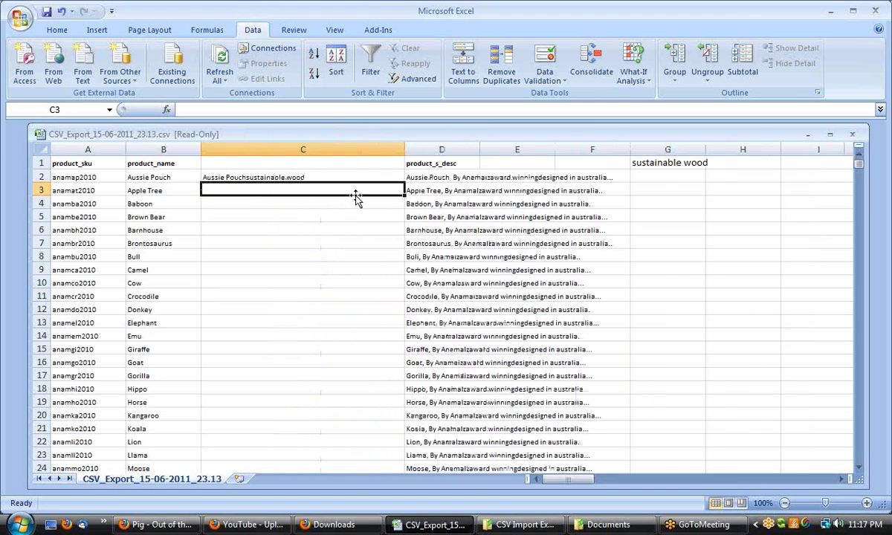
{"action": "left_click", "coordinate": [241, 177]}
{"action": "left_click", "coordinate": [188, 110]}
{"action": "double_click", "coordinate": [188, 110]}
{"action": "key", "text": "BackSpace"}
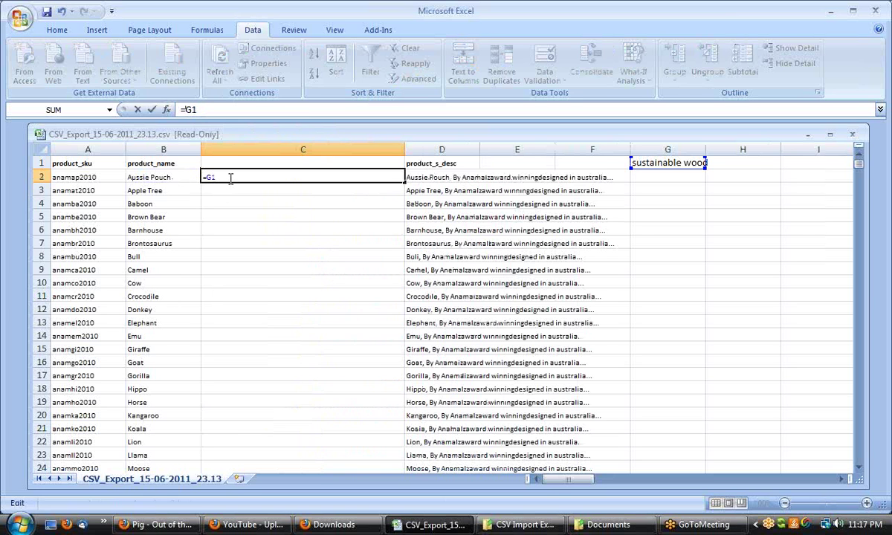
{"action": "key", "text": "BackSpace"}
{"action": "key", "text": "BackSpace"}
{"action": "key", "text": "Escape"}
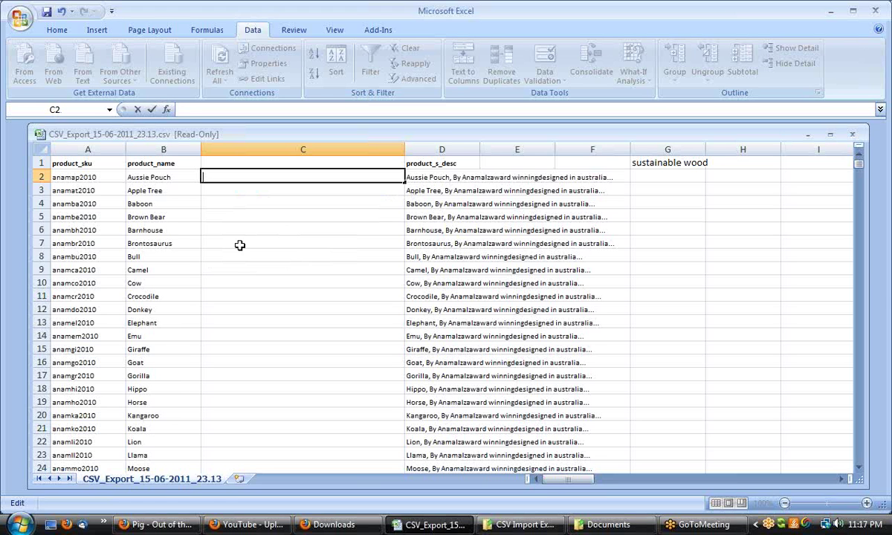
{"action": "left_click", "coordinate": [220, 245]}
Step: Copy the text "sustainable wood" from the contents of cell G1
{"action": "left_click", "coordinate": [658, 149]}
{"action": "left_click", "coordinate": [656, 162]}
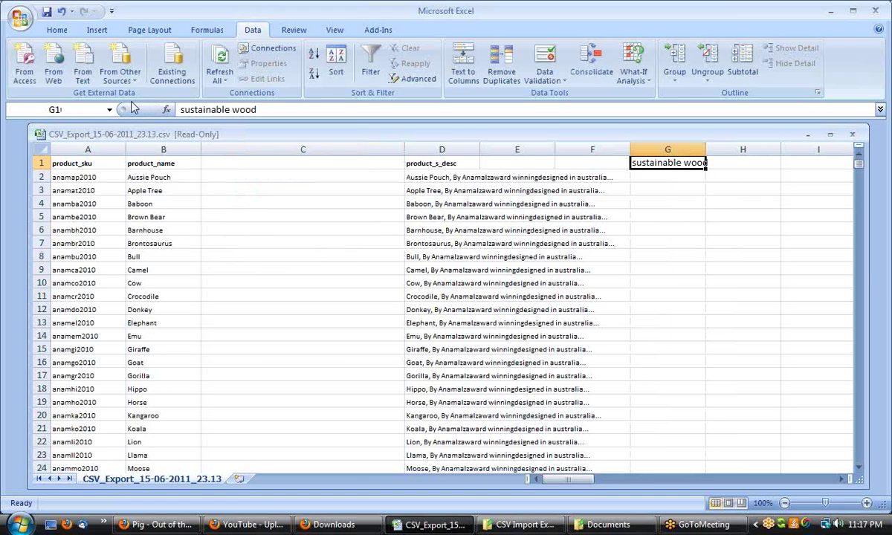
{"action": "left_click_drag", "start_coordinate": [253, 109], "coordinate": [160, 106]}
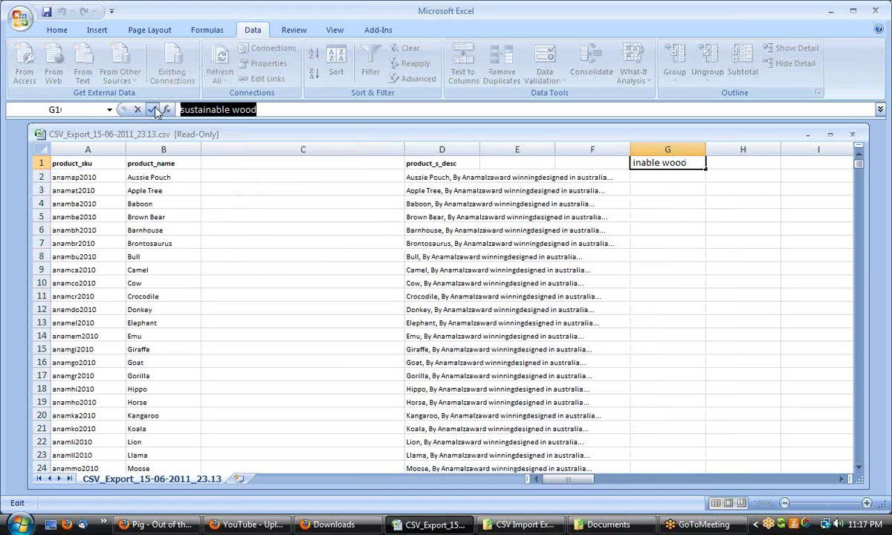
{"action": "left_click", "coordinate": [271, 226]}
Step: Build the formula ="sustainable wood "&B2 in cell C2, using the copied phrase and a trailing space before the closing quote
{"action": "left_click", "coordinate": [217, 176]}
{"action": "type", "text": "="}
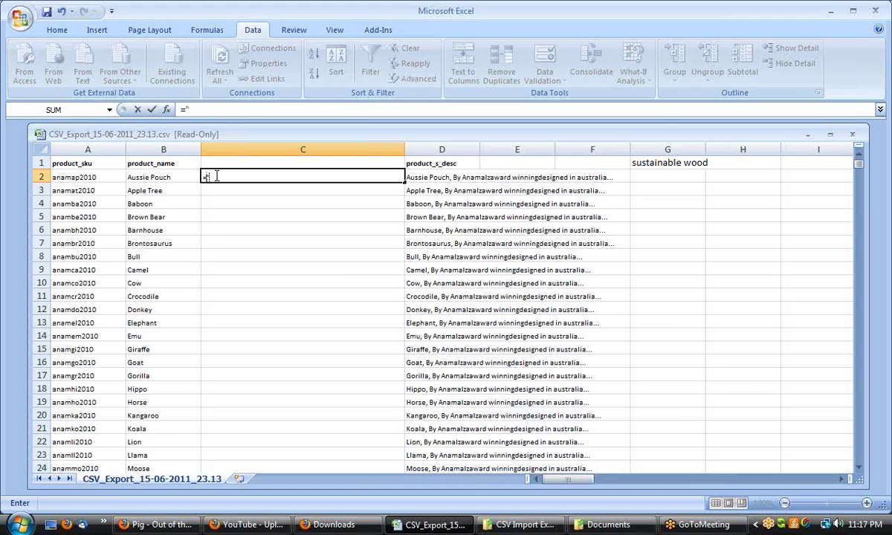
{"action": "type", "text": "\""}
{"action": "key", "text": "ctrl+v"}
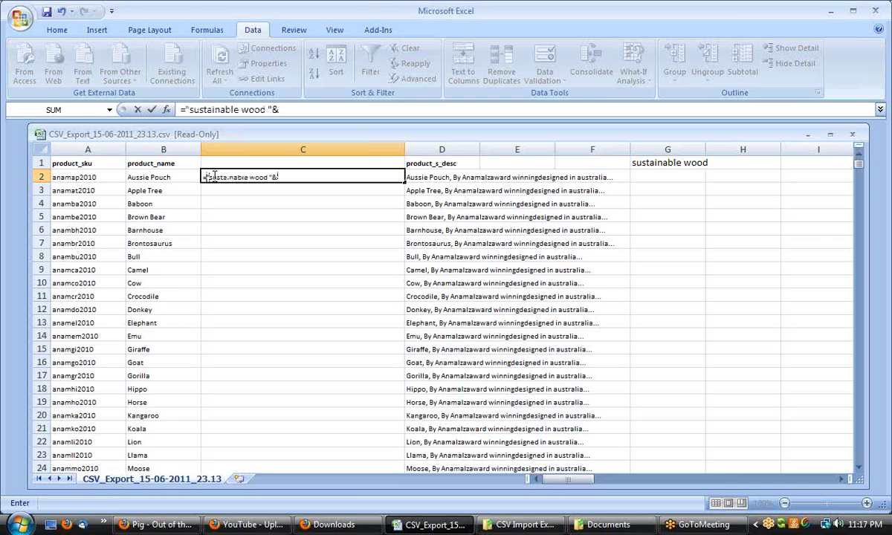
{"action": "type", "text": "\"&"}
{"action": "left_click", "coordinate": [135, 177]}
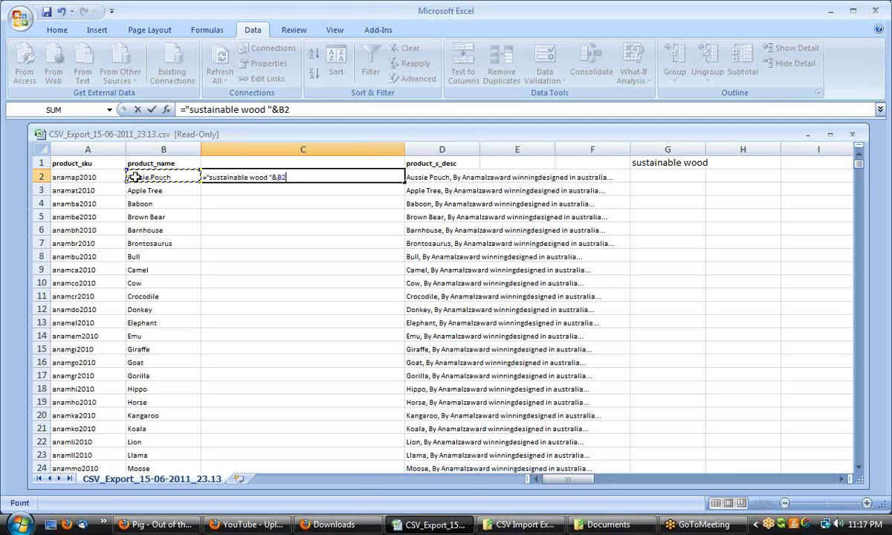
Step: Capitalize both words of the phrase in the C2 formula to make it ="Sustainable Wood "&B2, and enter it
{"action": "left_click", "coordinate": [190, 110]}
{"action": "key", "text": "Delete"}
{"action": "type", "text": "S"}
{"action": "left_click_drag", "start_coordinate": [246, 110], "coordinate": [241, 110]}
{"action": "type", "text": "D"}
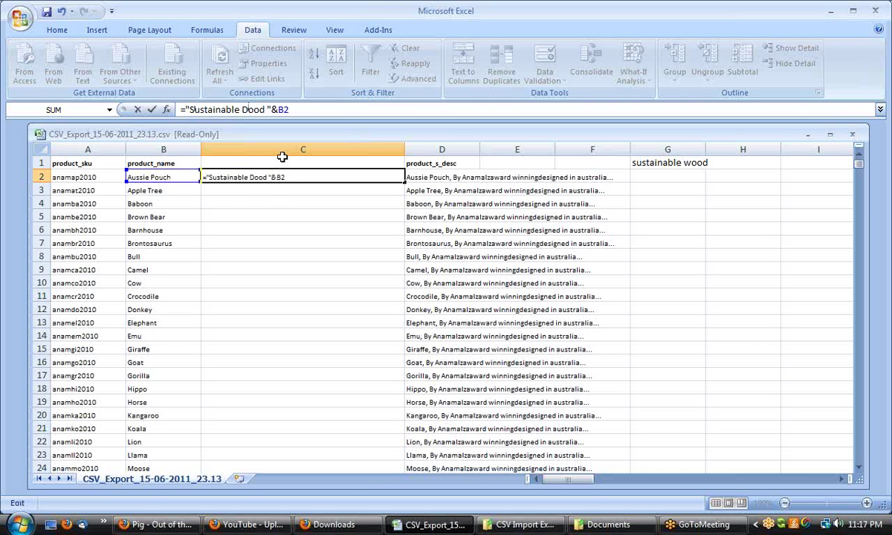
{"action": "key", "text": "BackSpace"}
{"action": "type", "text": "W"}
{"action": "key", "text": "Return"}
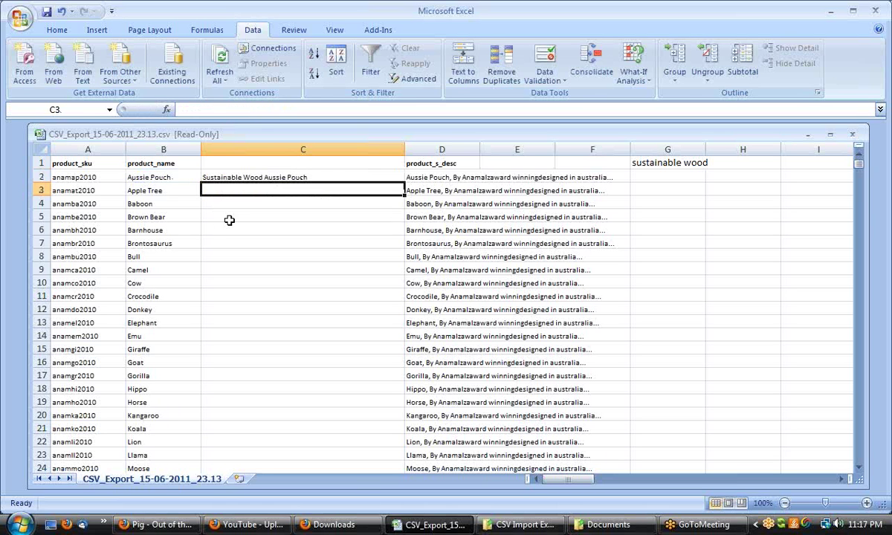
Step: Copy the C2 formula down column C through row 42, alongside the last product name
{"action": "left_click", "coordinate": [285, 177]}
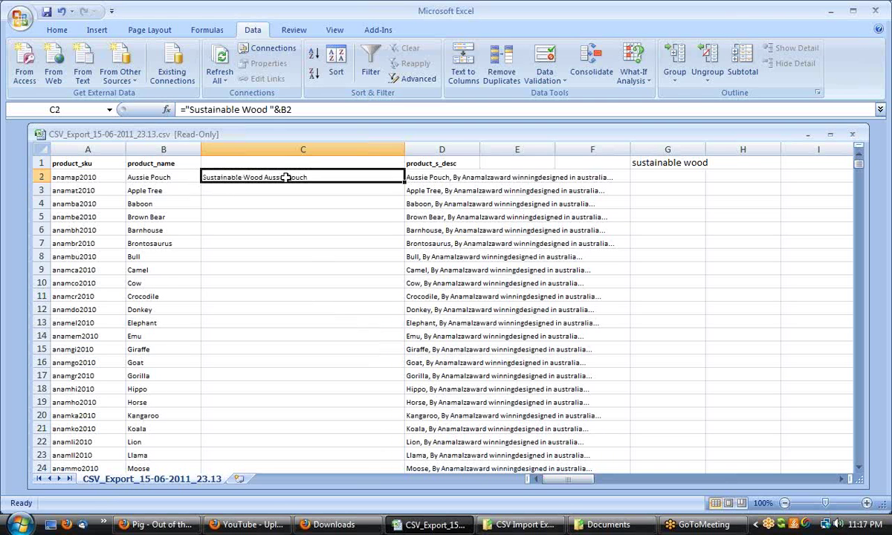
{"action": "key", "text": "ctrl+c"}
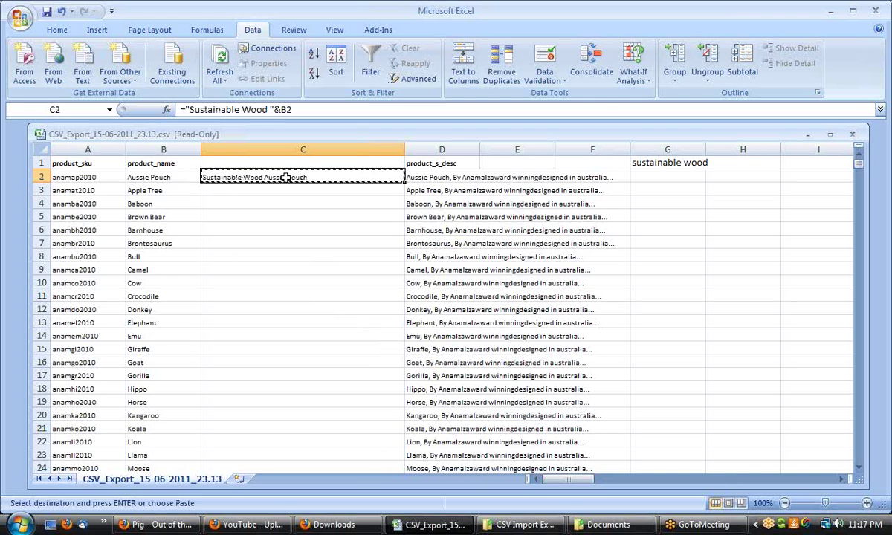
{"action": "key", "text": "Left"}
{"action": "key", "text": "ctrl+Down"}
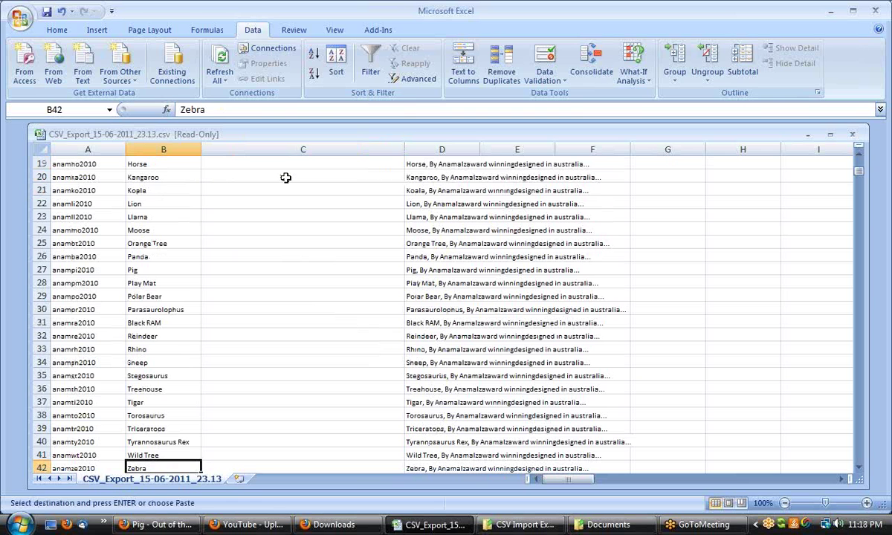
{"action": "key", "text": "Right"}
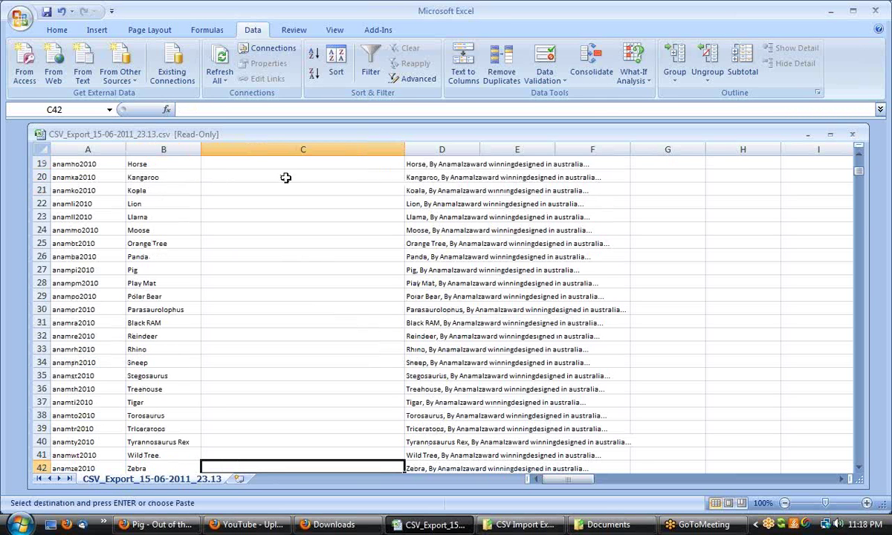
{"action": "key", "text": "ctrl+shift+Up"}
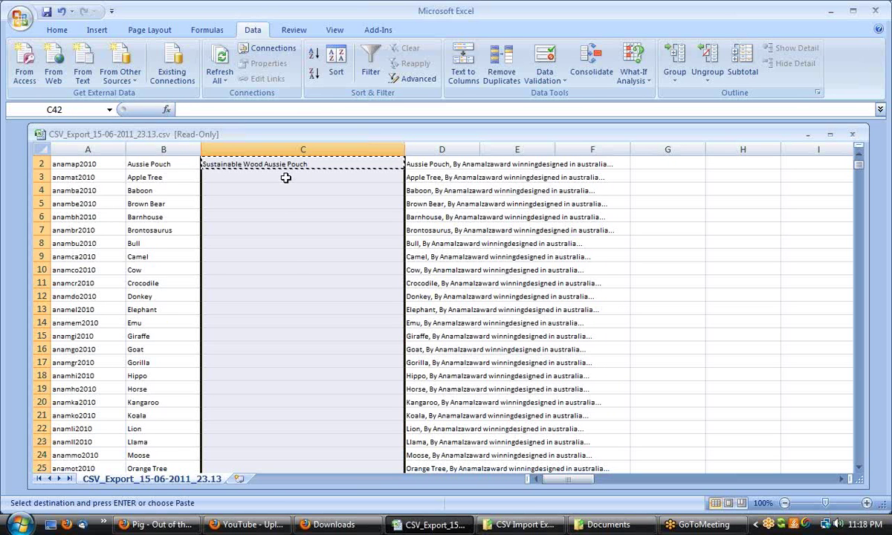
{"action": "key", "text": "ctrl+v"}
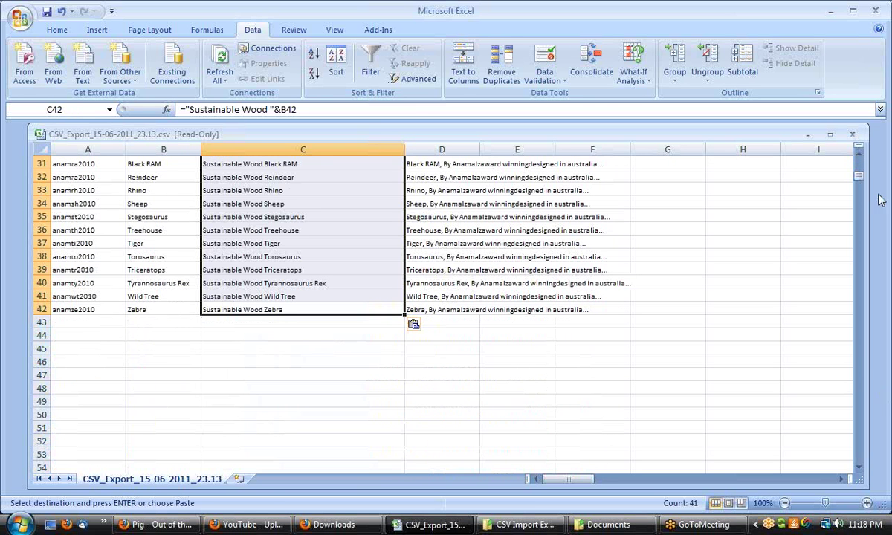
Step: Copy the column C results and paste them as values over the product names from B2, and widen column B to fit
{"action": "left_click_drag", "start_coordinate": [859, 182], "coordinate": [804, 153]}
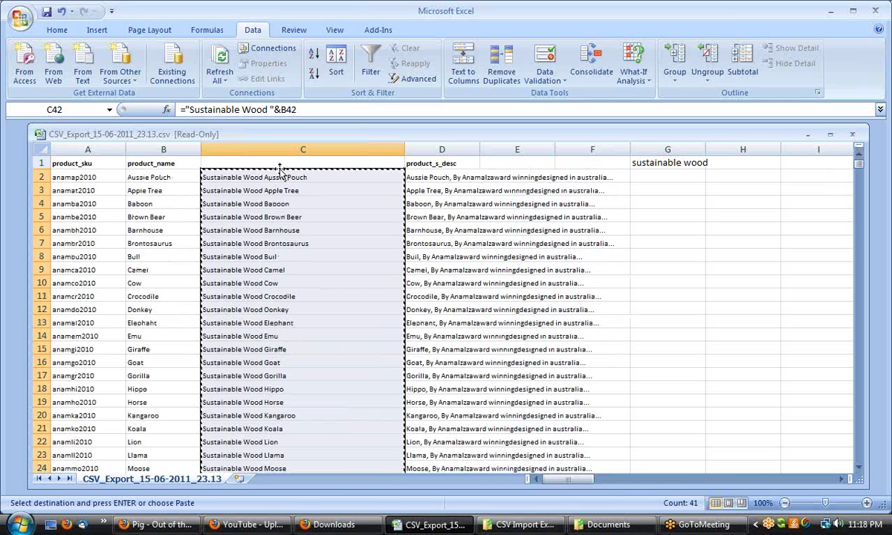
{"action": "left_click", "coordinate": [158, 177]}
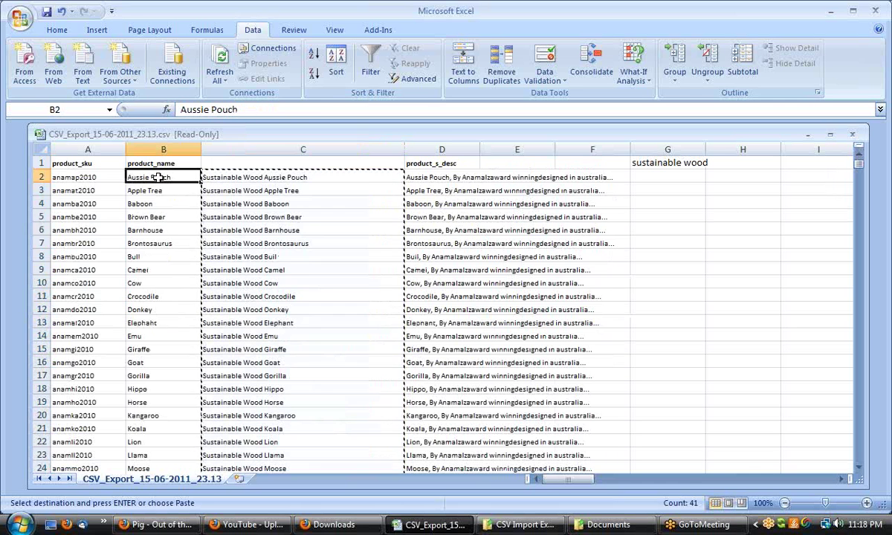
{"action": "right_click", "coordinate": [171, 178]}
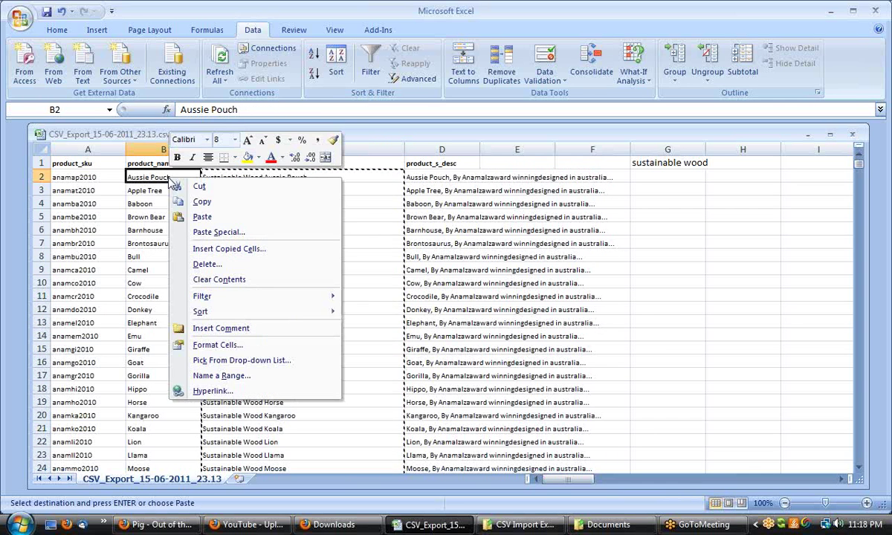
{"action": "left_click", "coordinate": [225, 234]}
{"action": "left_click", "coordinate": [134, 179]}
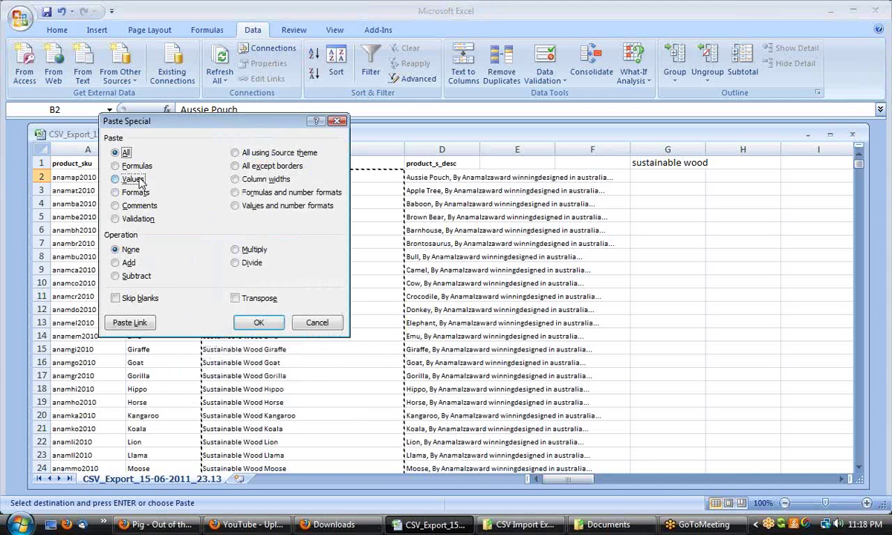
{"action": "left_click", "coordinate": [258, 323]}
{"action": "left_click", "coordinate": [164, 217]}
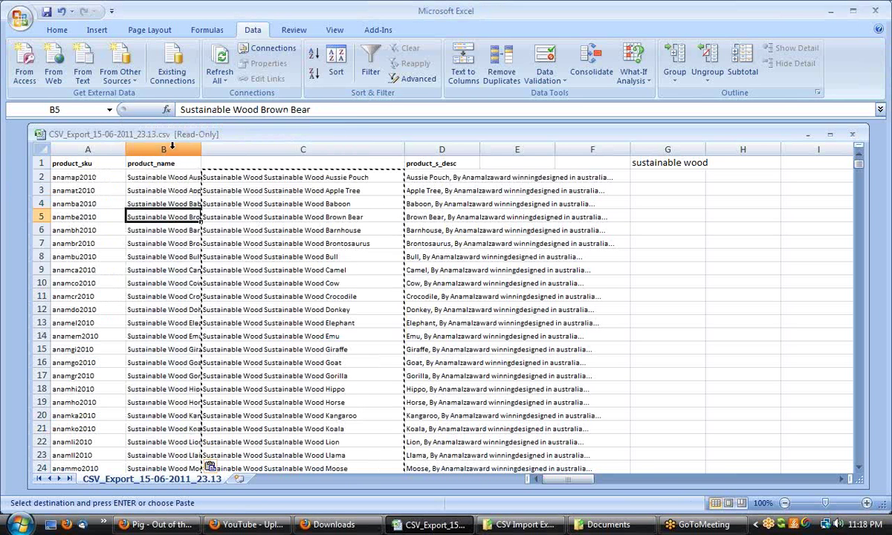
{"action": "left_click", "coordinate": [174, 149]}
{"action": "left_click_drag", "start_coordinate": [201, 149], "coordinate": [255, 150]}
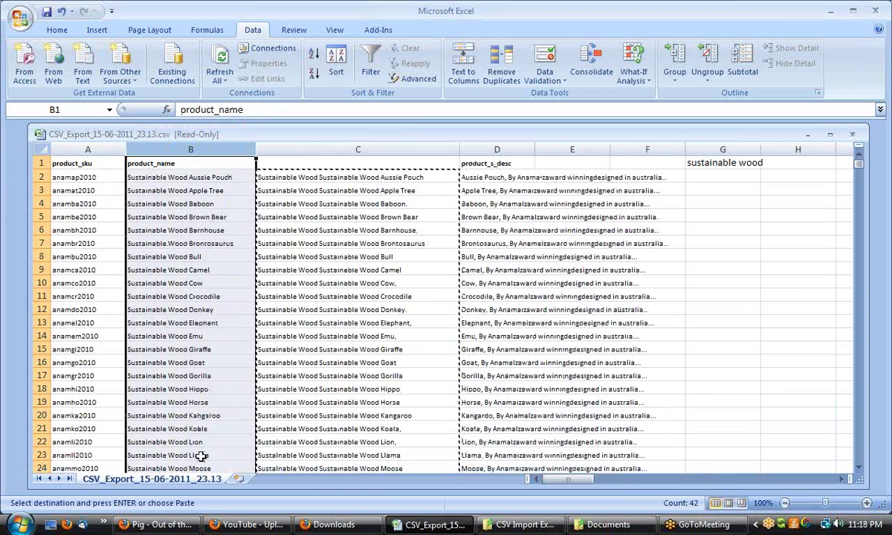
Step: Delete the helper formula column C and the scratch column containing the "sustainable wood" note
{"action": "left_click", "coordinate": [350, 215]}
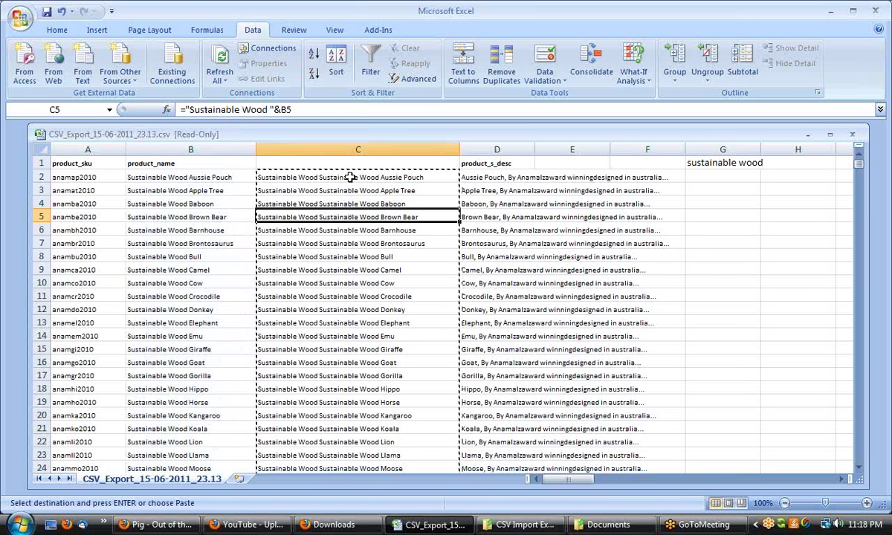
{"action": "right_click", "coordinate": [352, 149]}
{"action": "left_click", "coordinate": [483, 238]}
{"action": "left_click", "coordinate": [493, 250]}
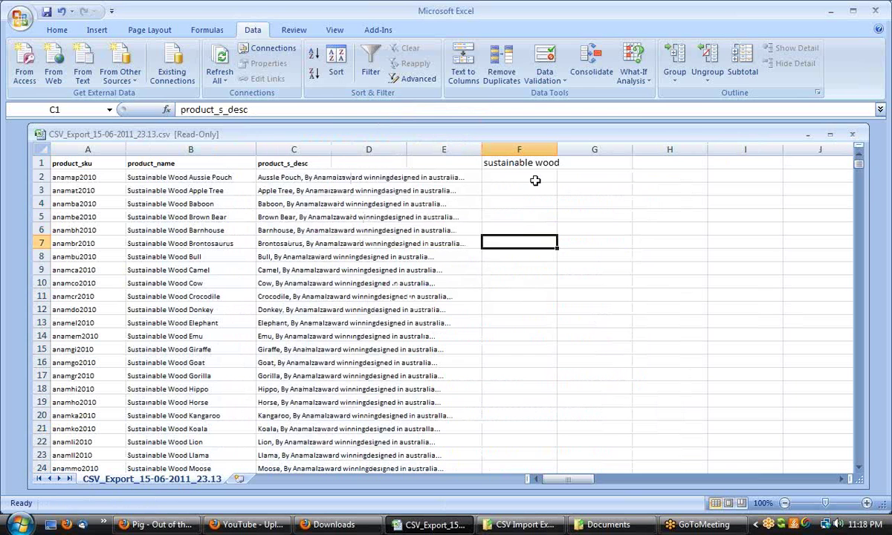
{"action": "right_click", "coordinate": [530, 150]}
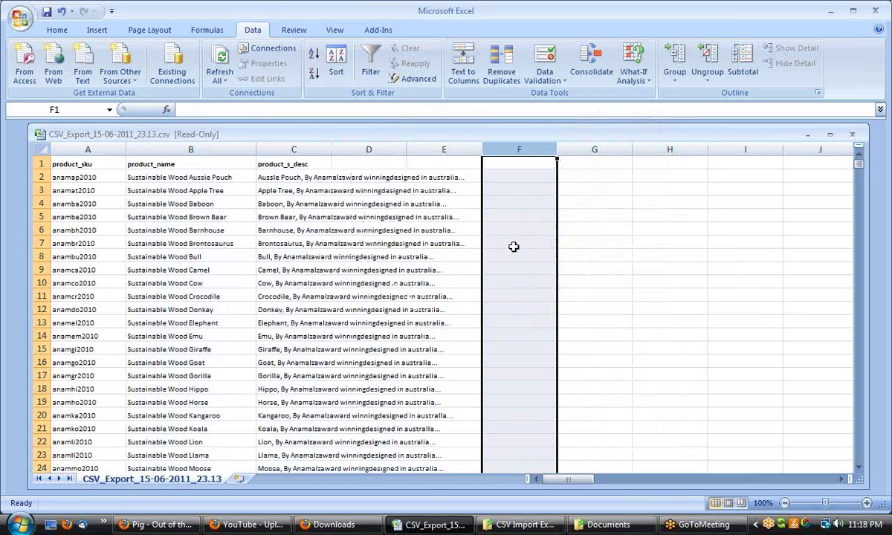
{"action": "left_click", "coordinate": [567, 239]}
{"action": "left_click", "coordinate": [514, 244]}
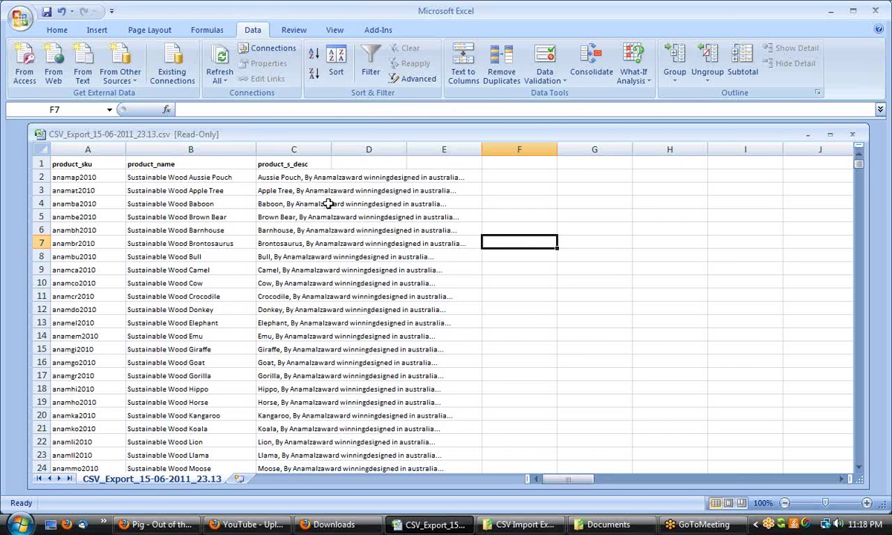
Step: Fit the width of the product_s_desc column to its contents and check the rows through to the end
{"action": "left_click", "coordinate": [283, 177]}
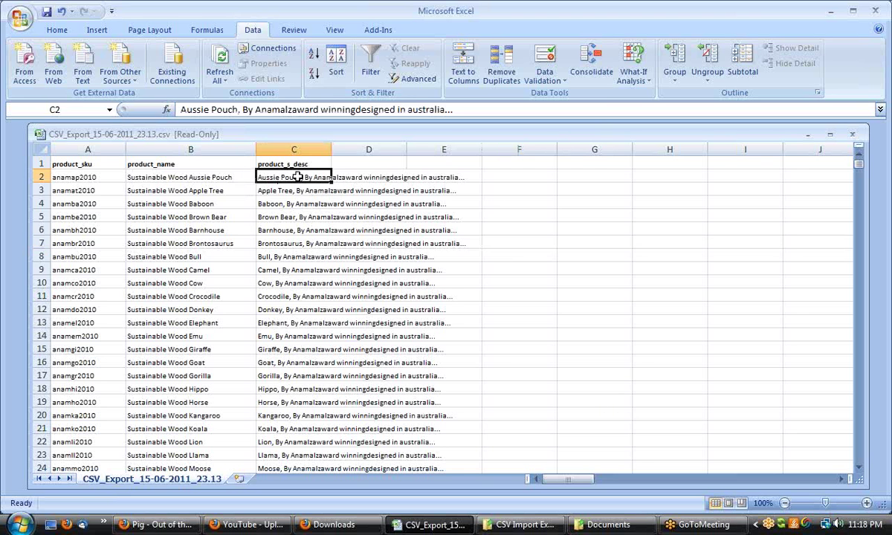
{"action": "double_click", "coordinate": [331, 149]}
{"action": "left_click", "coordinate": [574, 258]}
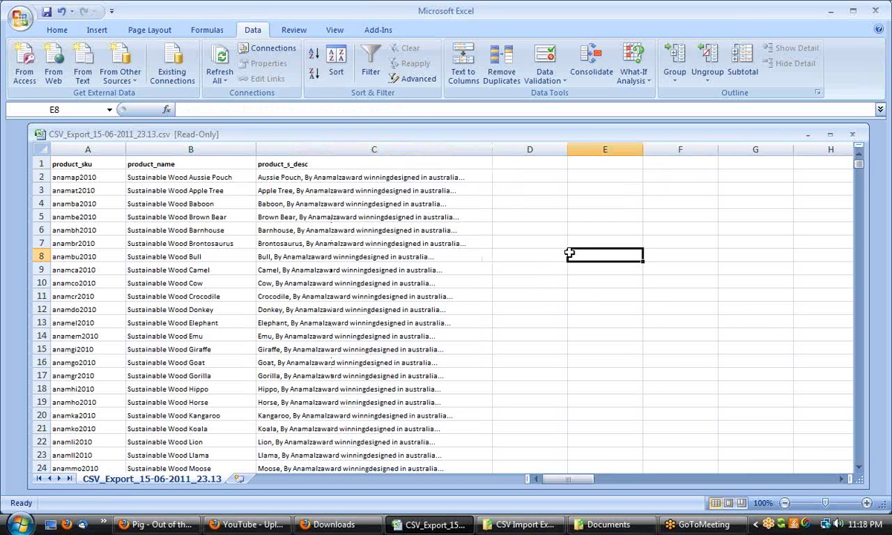
{"action": "scroll", "coordinate": [544, 303], "scroll_direction": "down", "scroll_amount": 7}
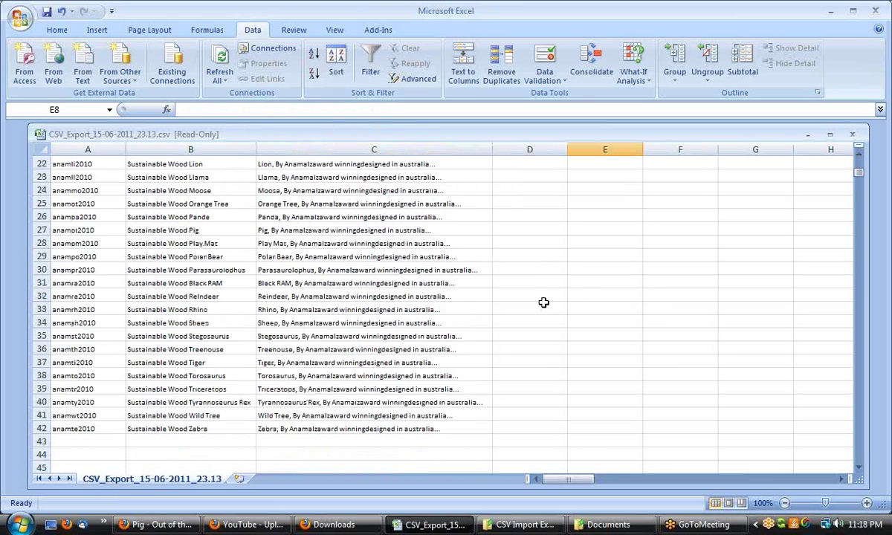
{"action": "scroll", "coordinate": [544, 303], "scroll_direction": "up", "scroll_amount": 7}
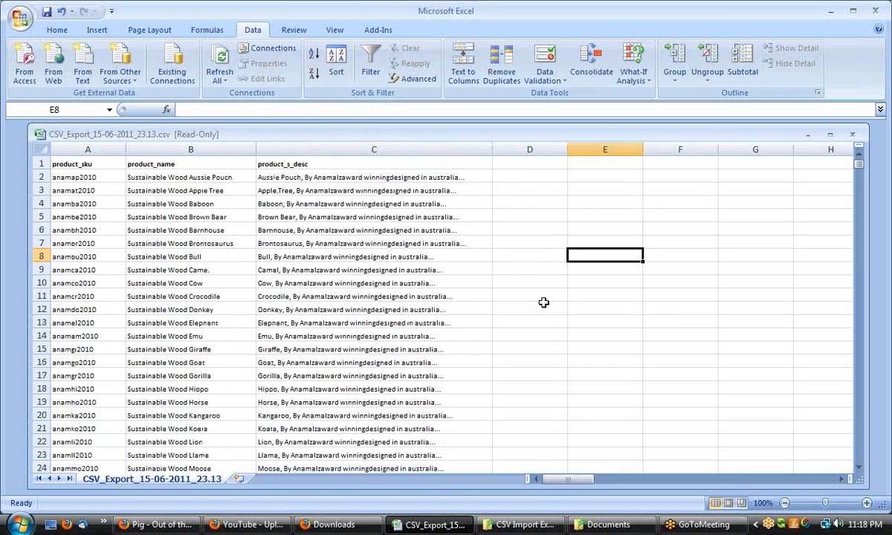
Step: Copy the phrase "Anamalzaward winningdesigned in australia..." from the product_s_desc text in cell C2
{"action": "left_click", "coordinate": [275, 177]}
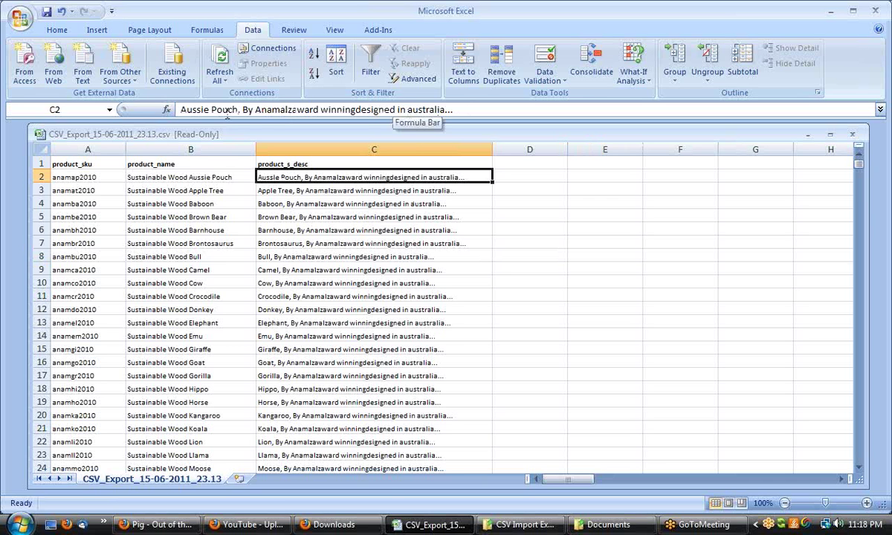
{"action": "left_click", "coordinate": [302, 191]}
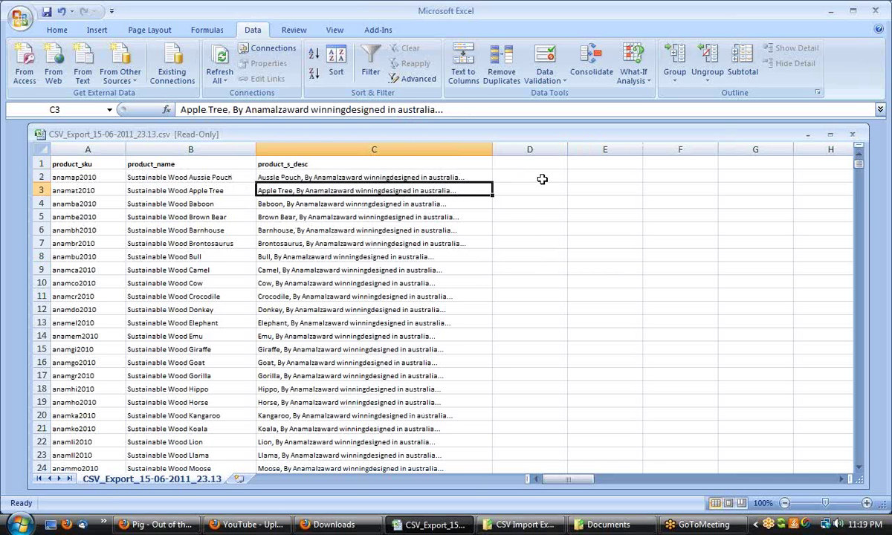
{"action": "left_click", "coordinate": [300, 148]}
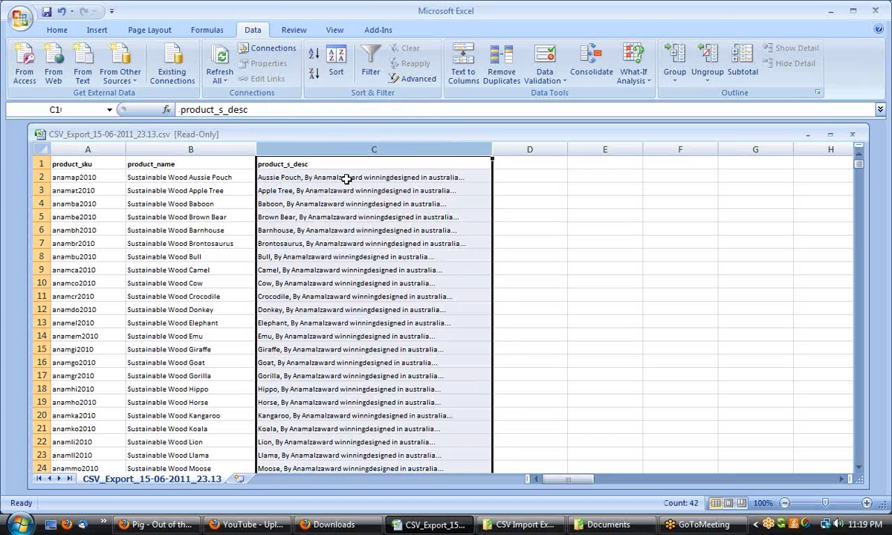
{"action": "left_click", "coordinate": [347, 177]}
{"action": "left_click_drag", "start_coordinate": [256, 110], "coordinate": [456, 110]}
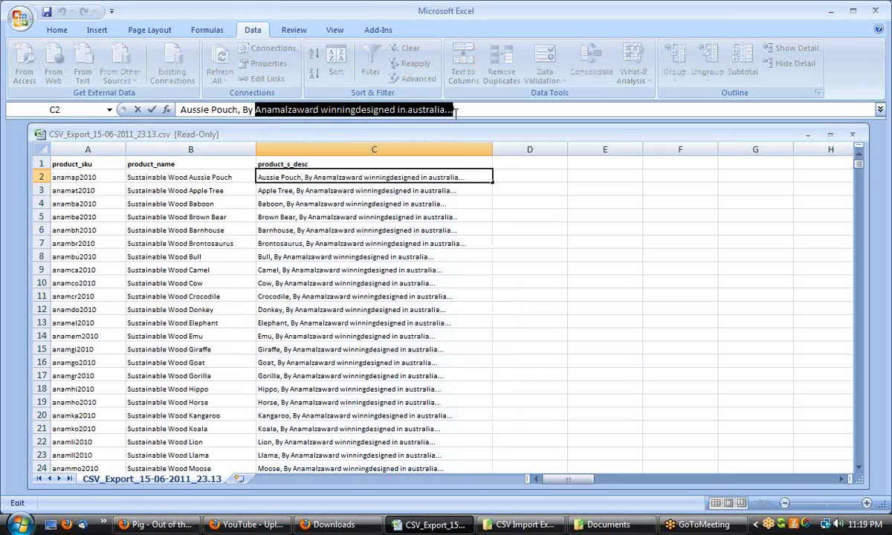
{"action": "left_click", "coordinate": [552, 268]}
Step: Set up a find and replace on the product_s_desc column with the copied phrase as both search and replacement text
{"action": "left_click", "coordinate": [432, 149]}
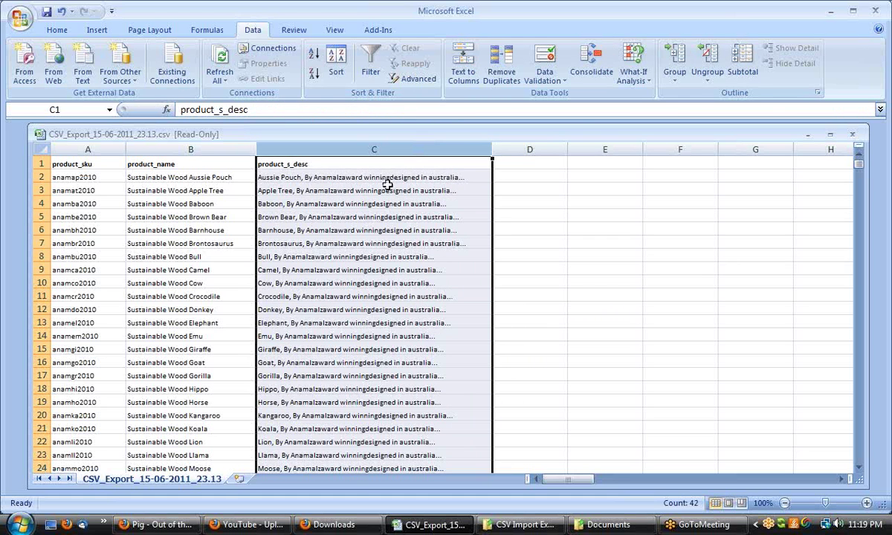
{"action": "key", "text": "ctrl+f"}
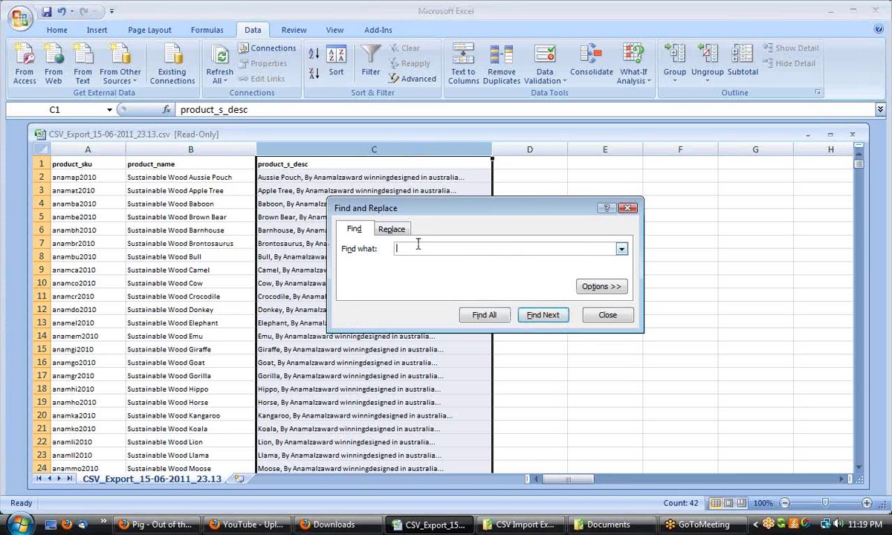
{"action": "key", "text": "ctrl+v"}
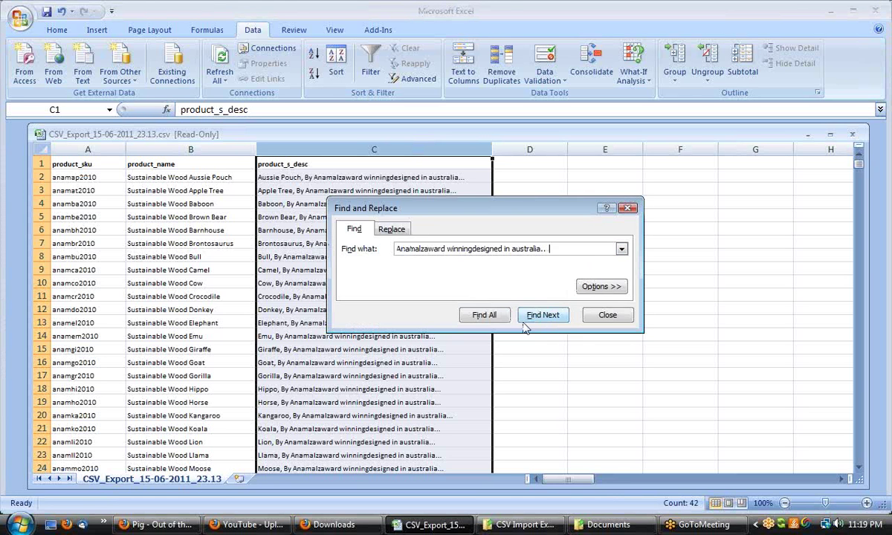
{"action": "left_click", "coordinate": [392, 230]}
{"action": "left_click", "coordinate": [414, 265]}
{"action": "key", "text": "ctrl+v"}
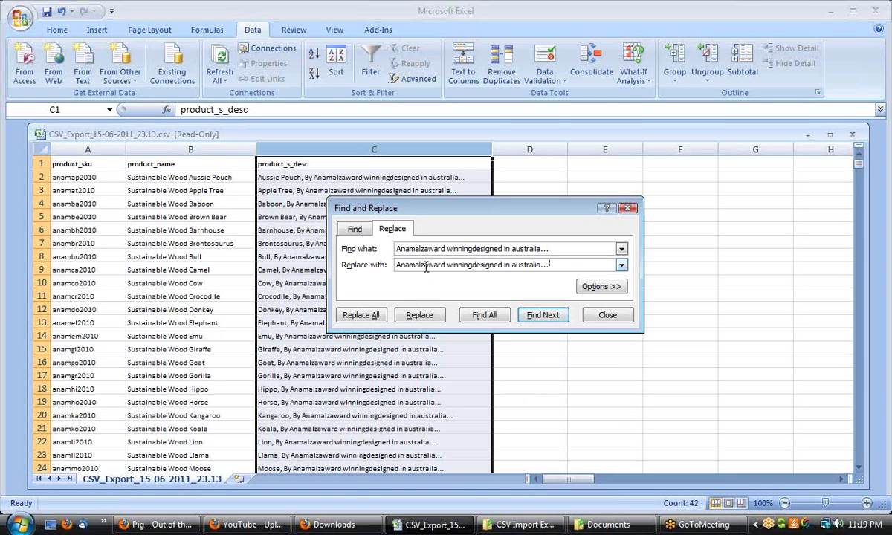
Step: Correct the replacement text to "Anamalz. Award winning toys designed in australia."
{"action": "left_click", "coordinate": [426, 267]}
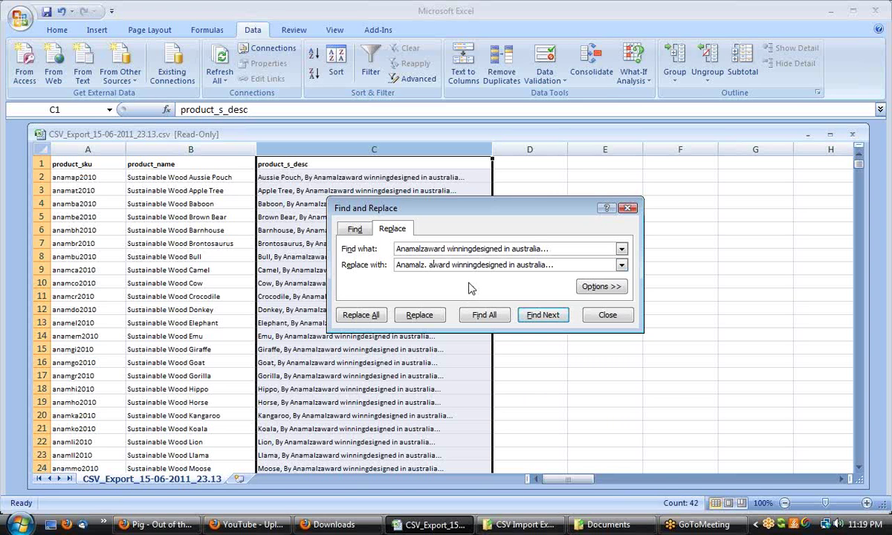
{"action": "key", "text": "Delete"}
{"action": "type", "text": "A"}
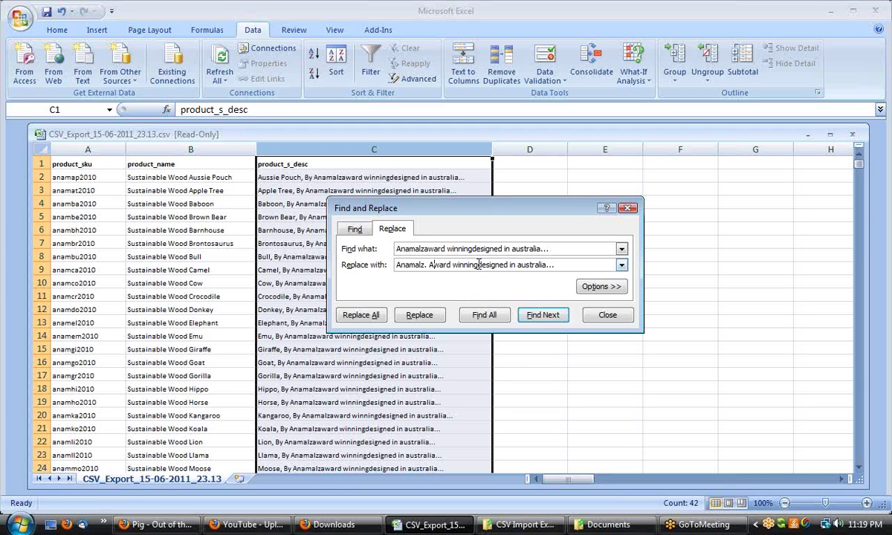
{"action": "left_click", "coordinate": [480, 264]}
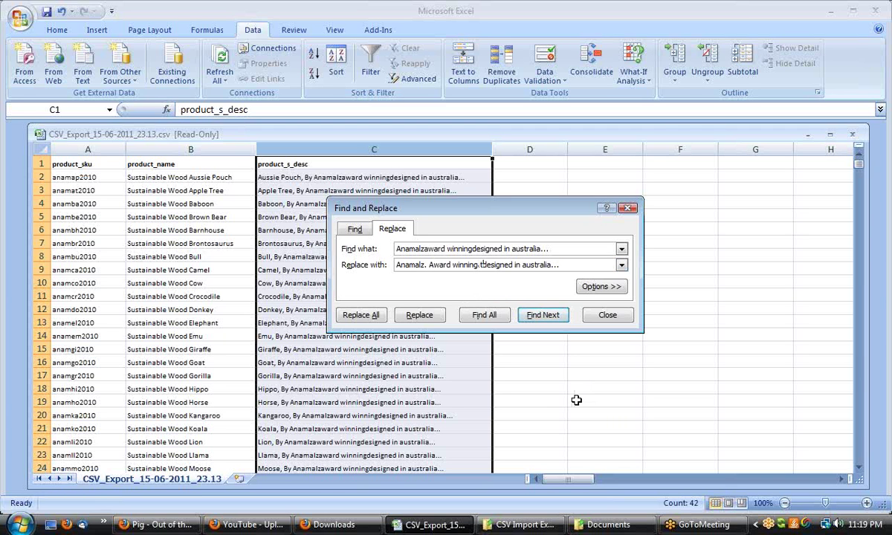
{"action": "type", "text": "toys"}
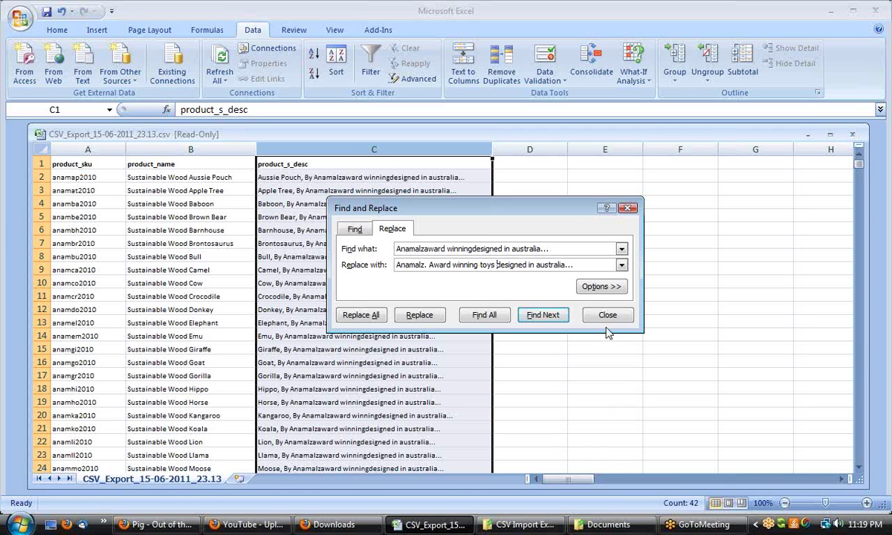
{"action": "left_click", "coordinate": [586, 265]}
Step: Replace all occurrences of the phrase in the product_s_desc column and close Find and Replace
{"action": "left_click", "coordinate": [357, 315]}
{"action": "left_click", "coordinate": [447, 296]}
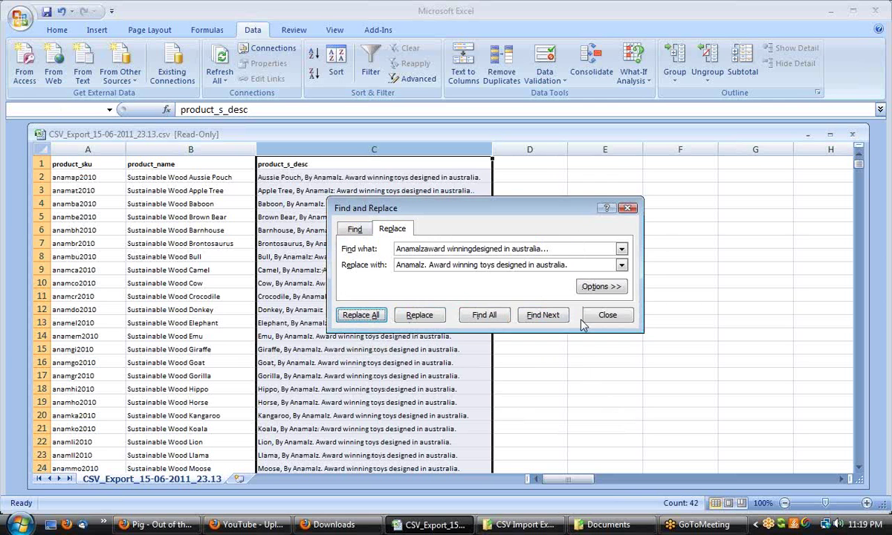
{"action": "left_click", "coordinate": [608, 315]}
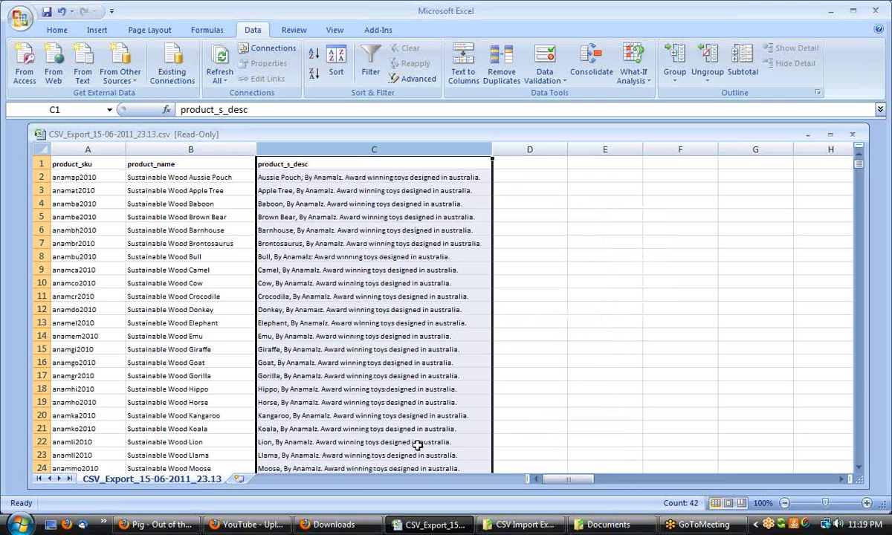
{"action": "left_click", "coordinate": [546, 389]}
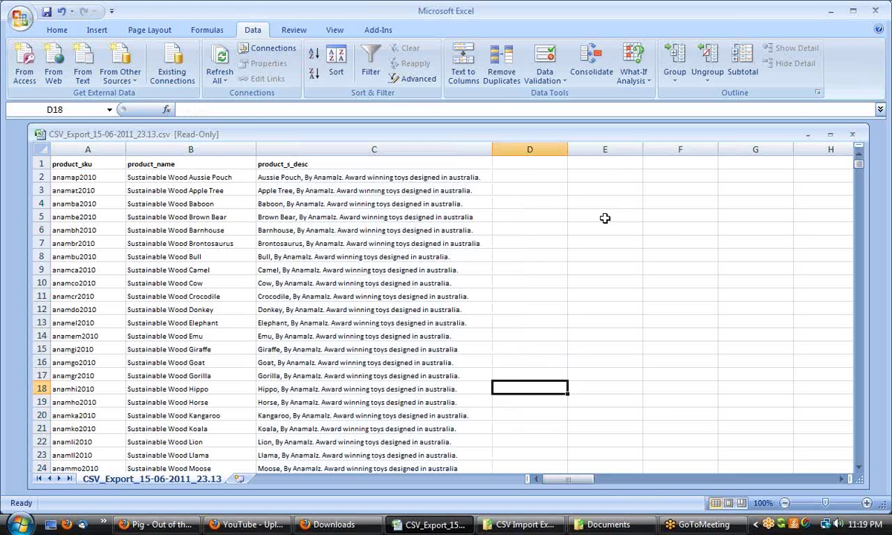
Step: Set up a find and replace on the product_s_desc column that changes "By" to "by"
{"action": "left_click", "coordinate": [315, 179]}
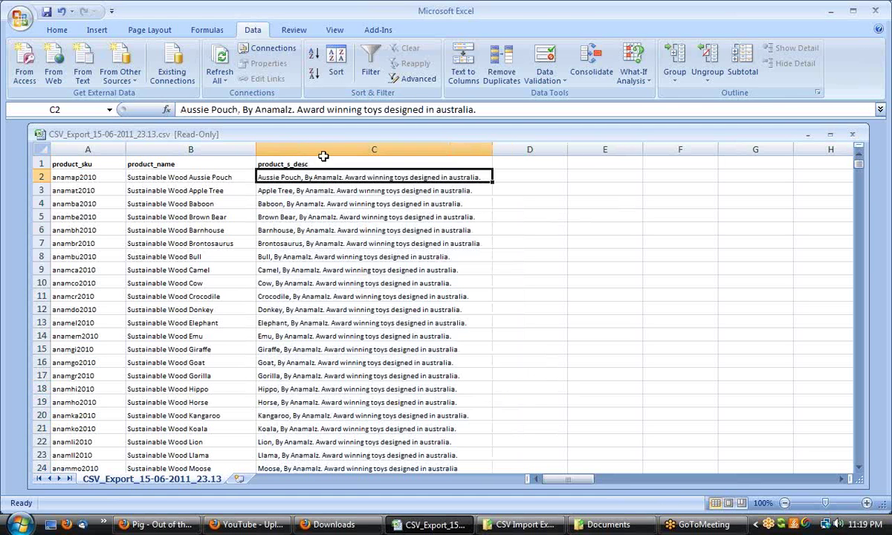
{"action": "left_click", "coordinate": [324, 152]}
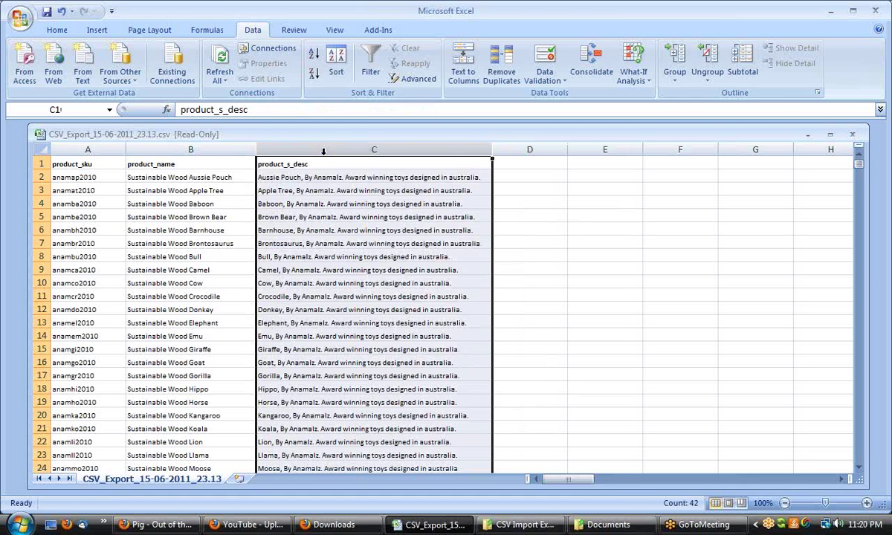
{"action": "key", "text": "ctrl+f"}
{"action": "type", "text": "By"}
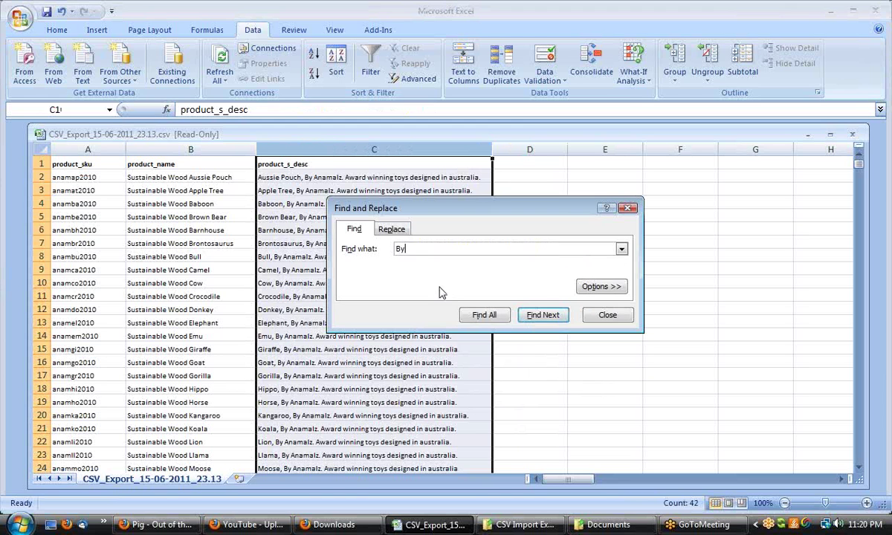
{"action": "left_click", "coordinate": [390, 229]}
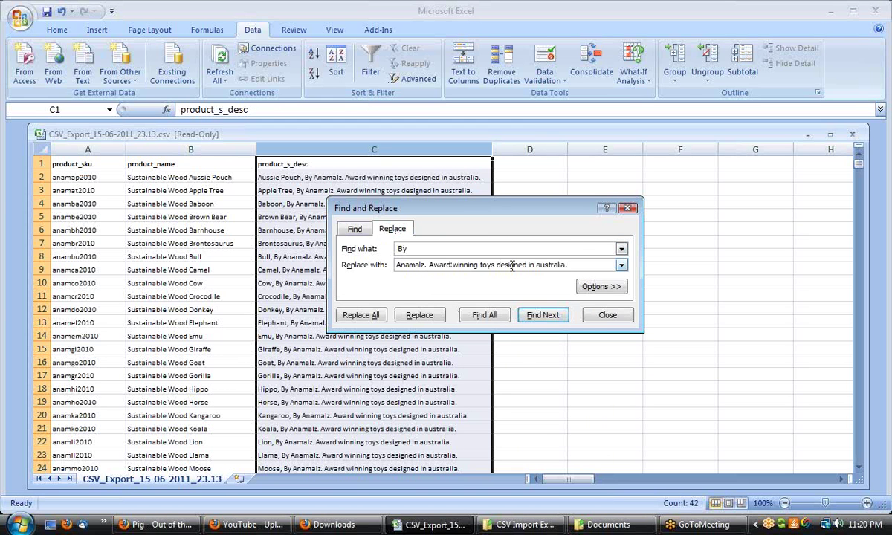
{"action": "left_click_drag", "start_coordinate": [571, 264], "coordinate": [301, 260]}
{"action": "type", "text": "b"}
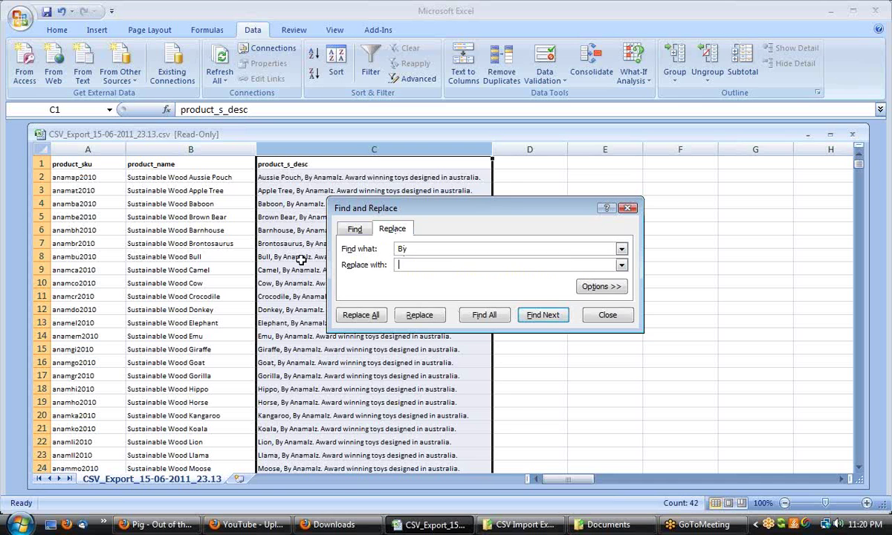
{"action": "type", "text": "y"}
Step: Make the search case-sensitive, replace all occurrences in the product_s_desc column and close Find and Replace
{"action": "left_click", "coordinate": [601, 286]}
{"action": "left_click", "coordinate": [449, 285]}
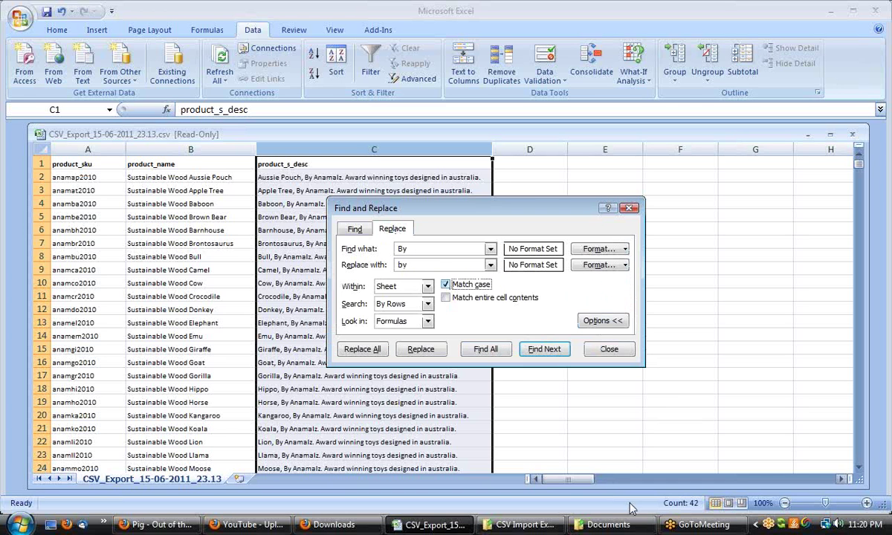
{"action": "left_click", "coordinate": [364, 349]}
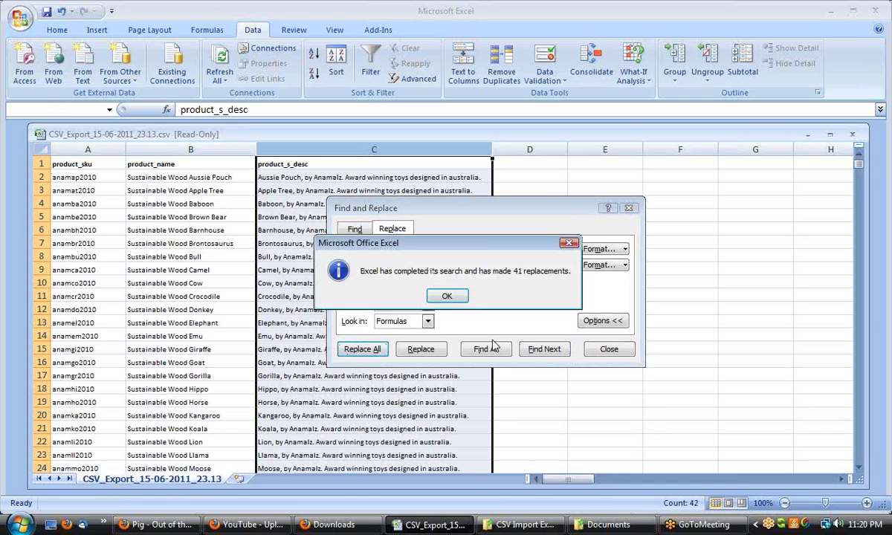
{"action": "left_click", "coordinate": [451, 299]}
{"action": "left_click", "coordinate": [607, 349]}
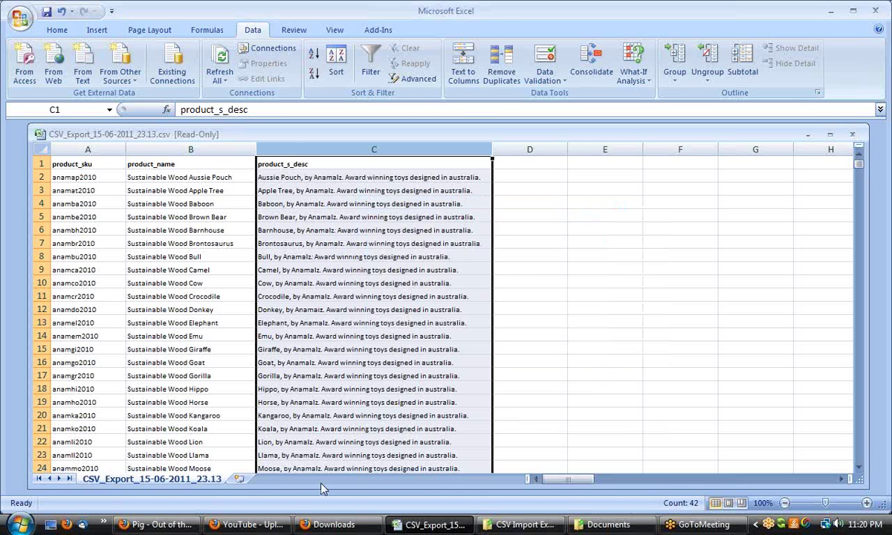
{"action": "left_click", "coordinate": [323, 239]}
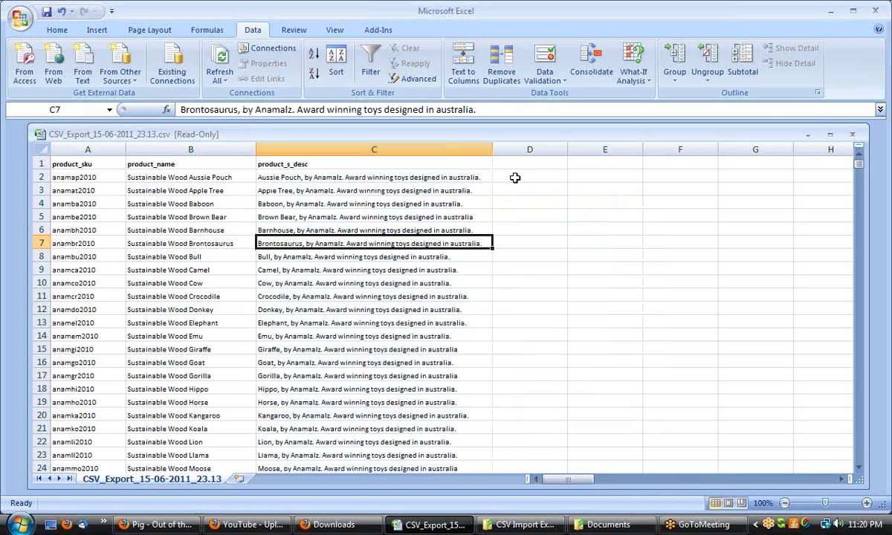
Step: Copy the words "Sustainable Wood" from the product name in cell B2
{"action": "left_click", "coordinate": [176, 177]}
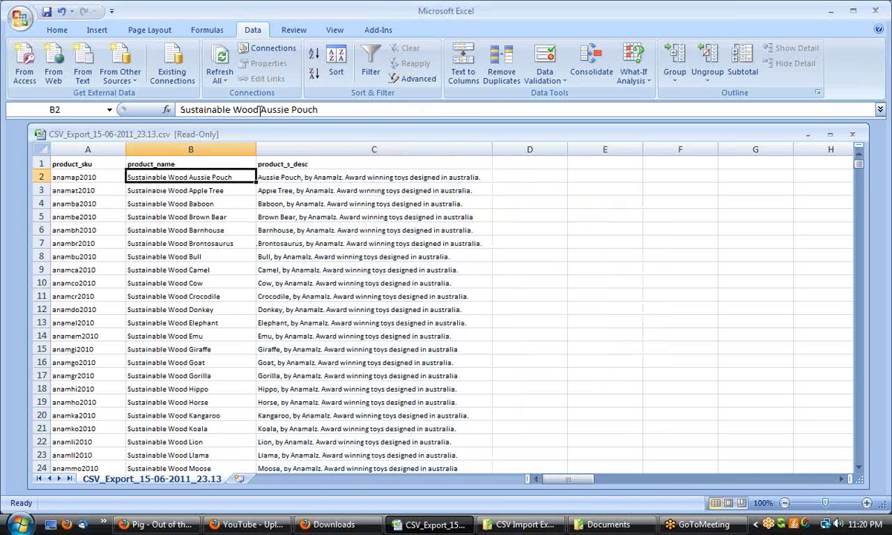
{"action": "left_click_drag", "start_coordinate": [258, 109], "coordinate": [142, 115]}
{"action": "key", "text": "ctrl+c"}
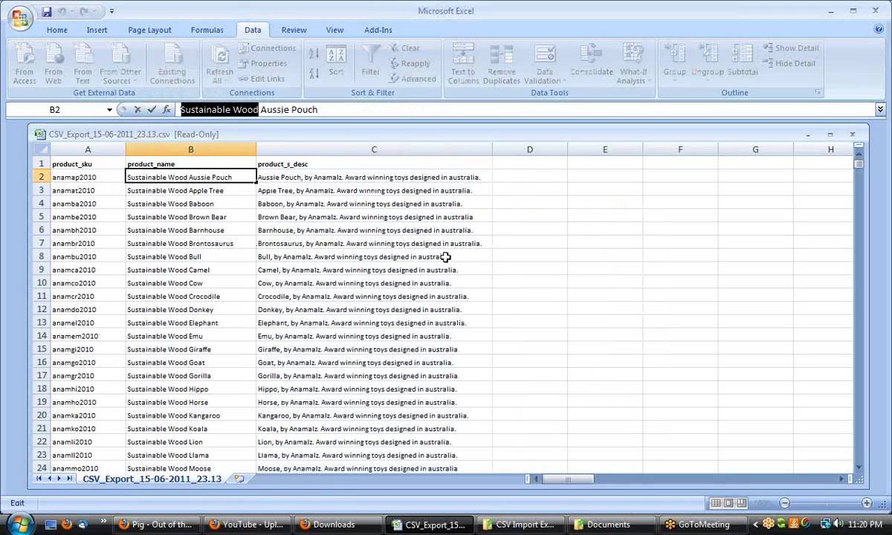
{"action": "key", "text": "Return"}
Step: Enter the formula ="Sustainable Wood "&C2 in cell D2 to prefix the short description
{"action": "left_click", "coordinate": [504, 179]}
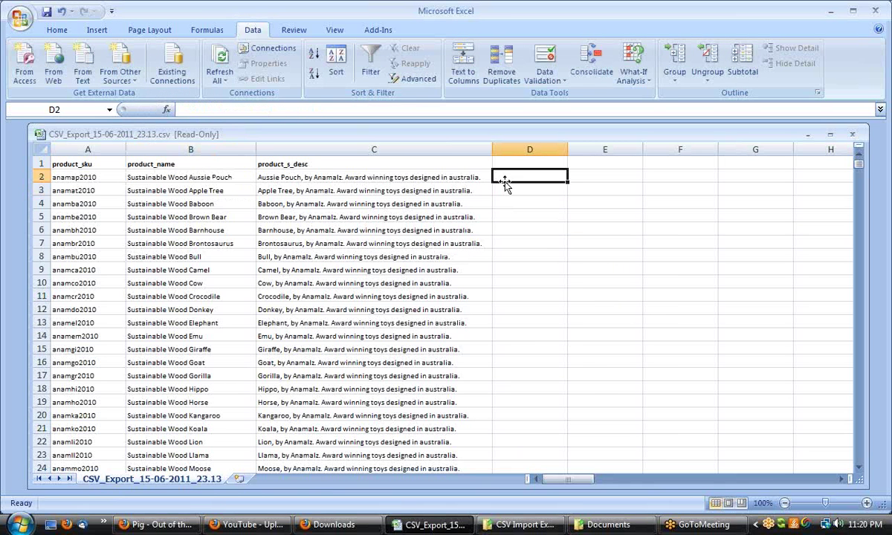
{"action": "type", "text": "="}
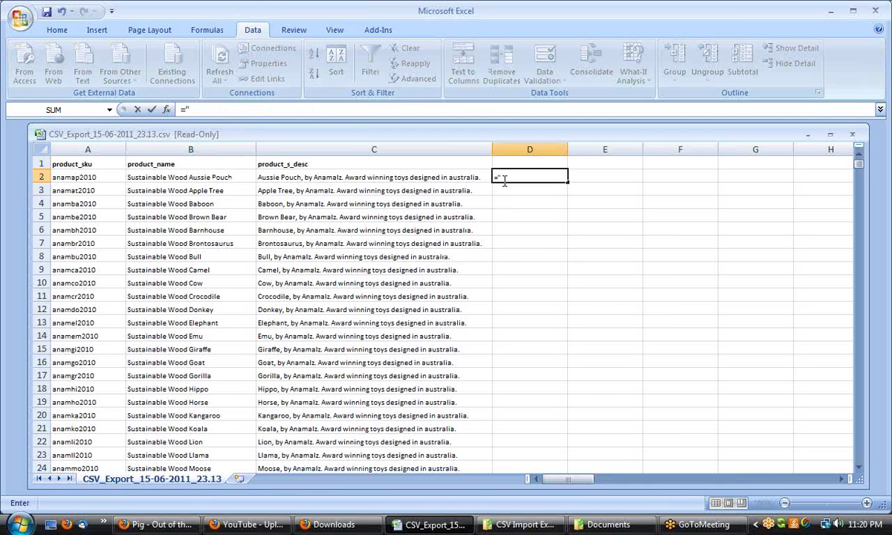
{"action": "type", "text": "\""}
{"action": "key", "text": "ctrl+v"}
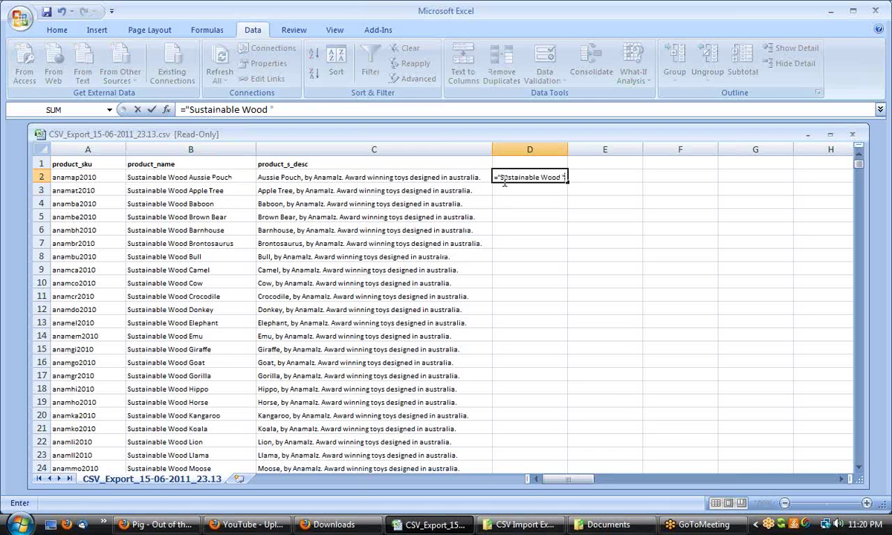
{"action": "type", "text": "\"&"}
{"action": "left_click", "coordinate": [444, 182]}
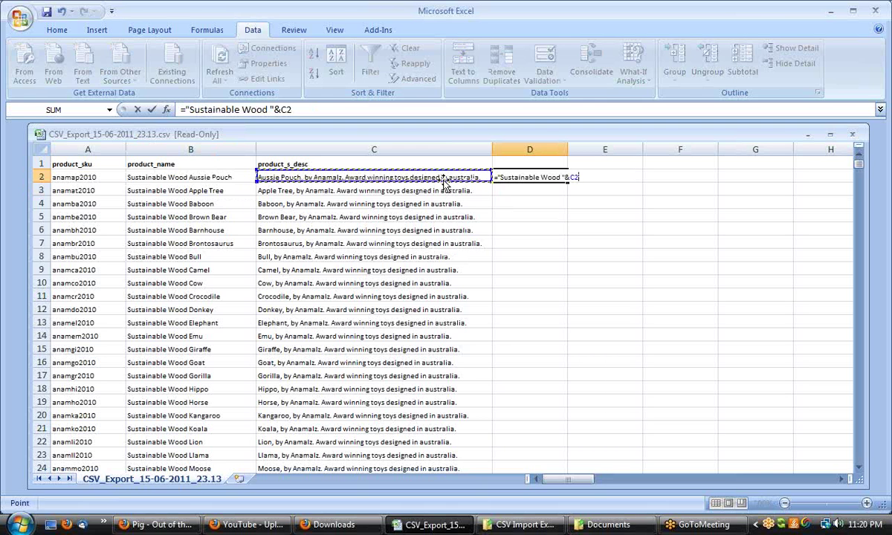
{"action": "key", "text": "Return"}
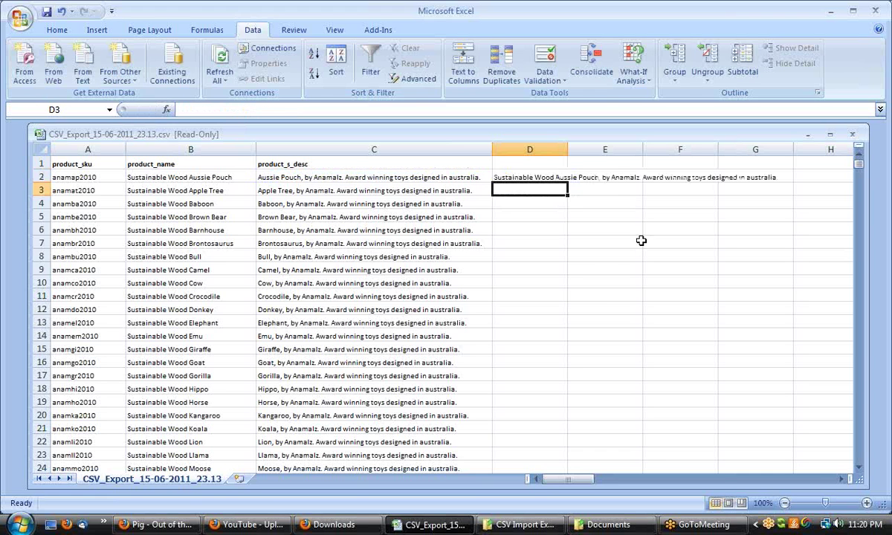
Step: Copy the prefix formula from D2 down column D to the last product row, D42
{"action": "left_click", "coordinate": [513, 177]}
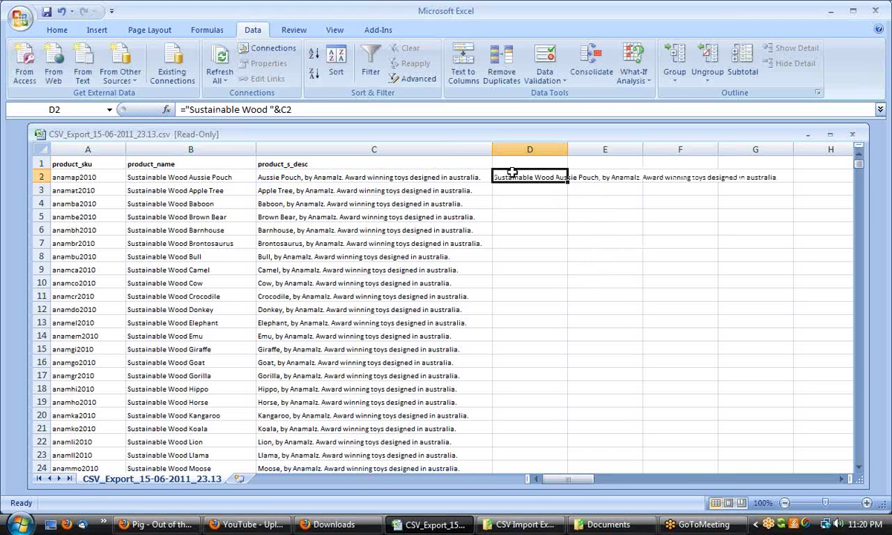
{"action": "key", "text": "ctrl+c"}
{"action": "key", "text": "Left"}
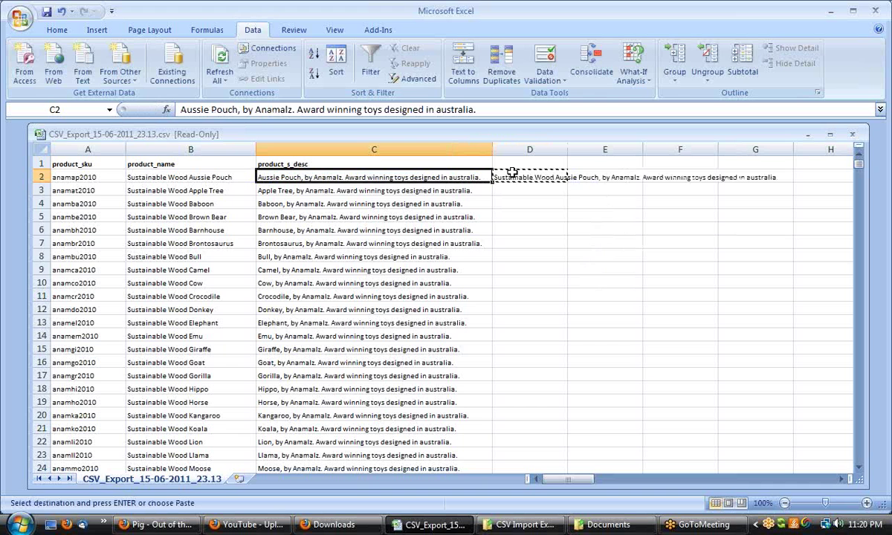
{"action": "key", "text": "ctrl+Down"}
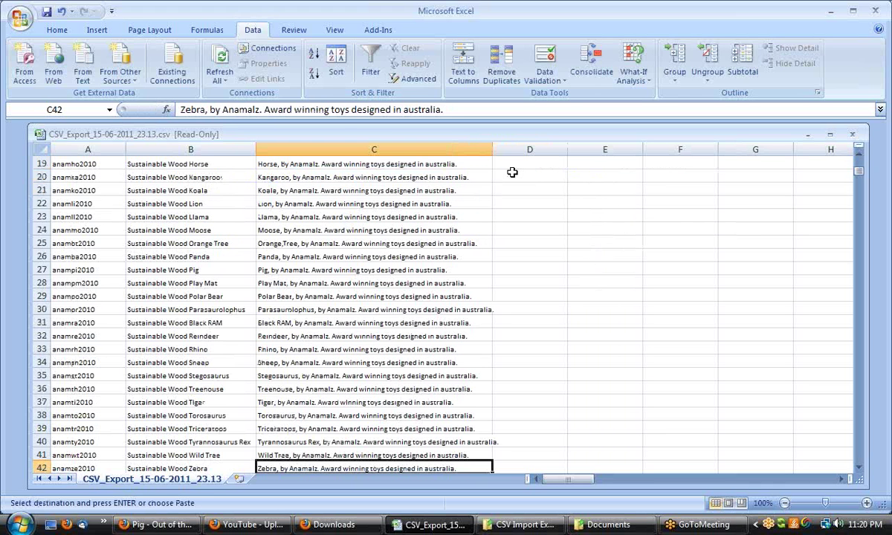
{"action": "key", "text": "Right"}
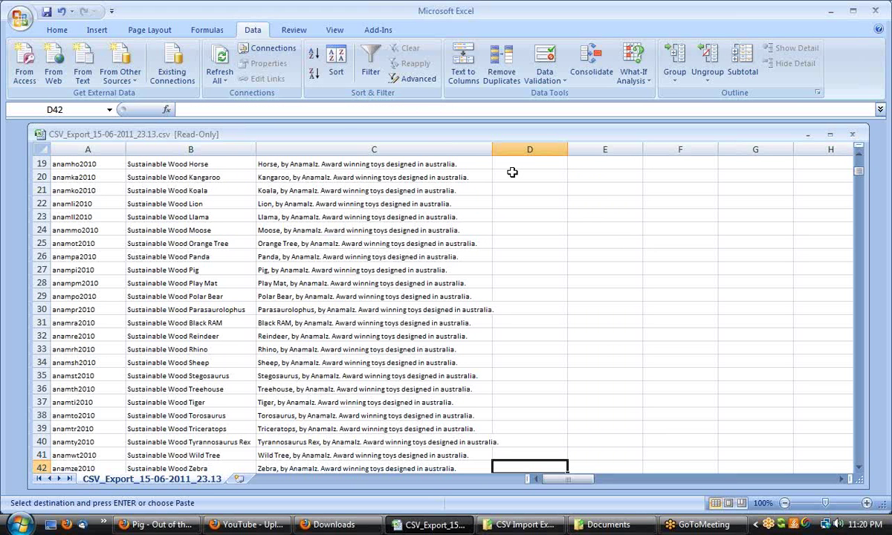
{"action": "key", "text": "ctrl+shift+Up"}
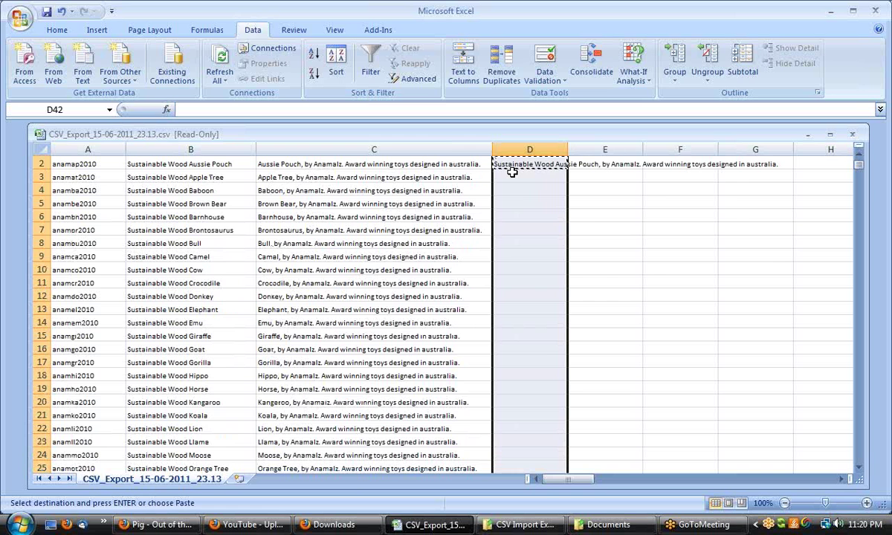
{"action": "key", "text": "ctrl+v"}
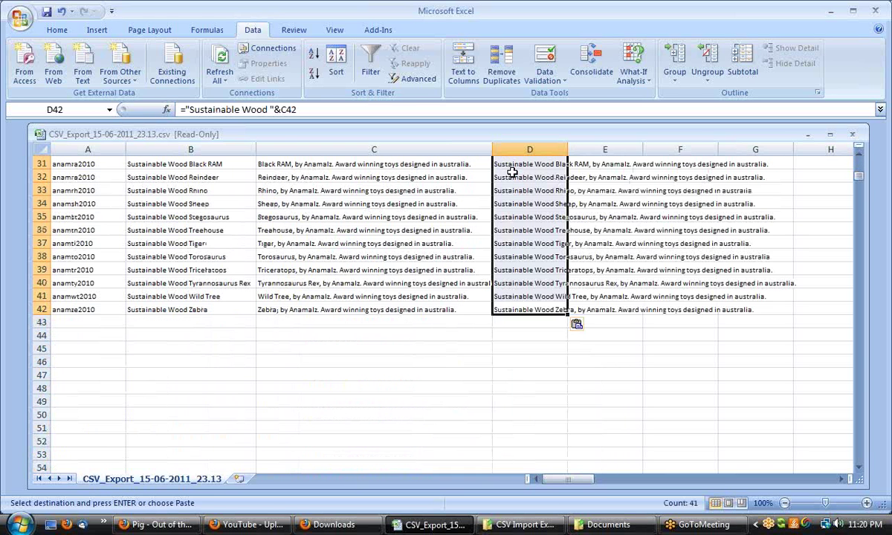
Step: Check the prefixed descriptions and their formulas in column D across the product rows
{"action": "left_click", "coordinate": [518, 281]}
{"action": "left_click", "coordinate": [534, 268]}
{"action": "key", "text": "Up"}
{"action": "key", "text": "Up"}
{"action": "key", "text": "Up"}
{"action": "key", "text": "Up"}
{"action": "key", "text": "Up"}
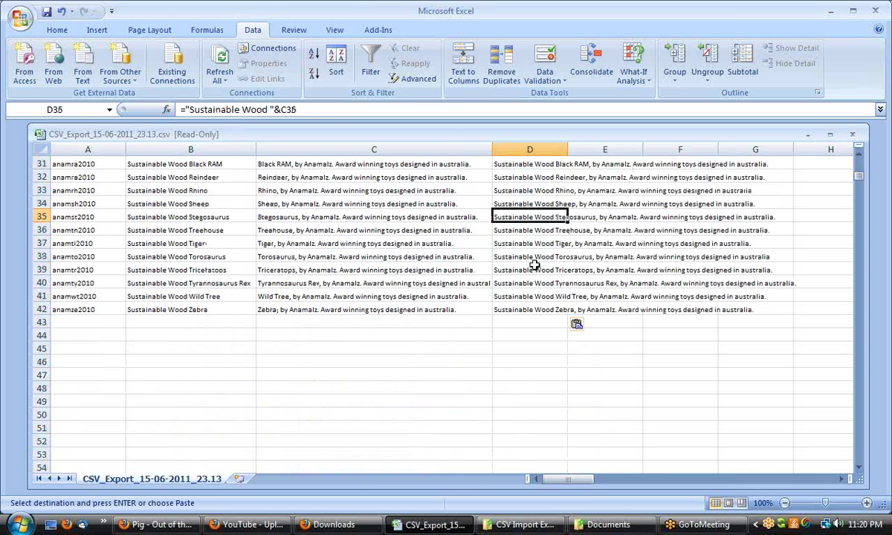
{"action": "key", "text": "Up"}
{"action": "key", "text": "Up"}
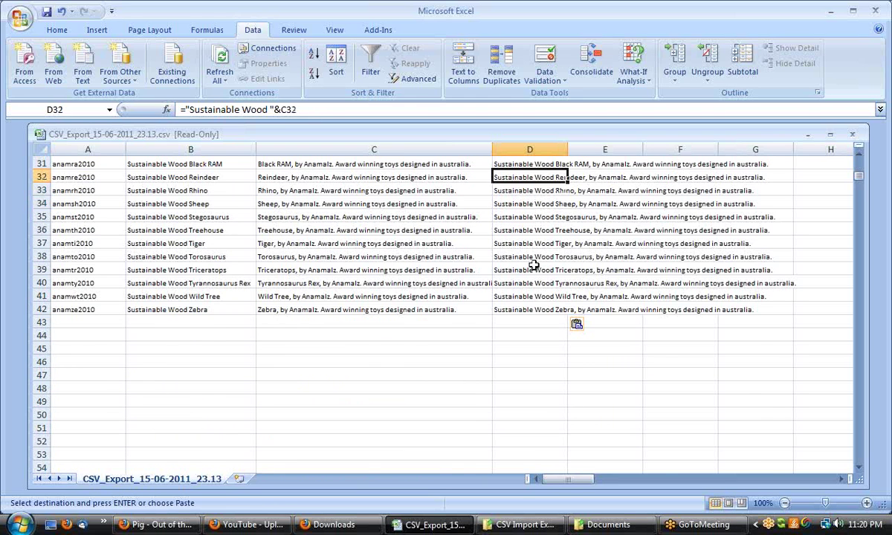
{"action": "scroll", "coordinate": [534, 266], "scroll_direction": "up", "scroll_amount": 10}
{"action": "scroll", "coordinate": [526, 307], "scroll_direction": "down", "scroll_amount": 11}
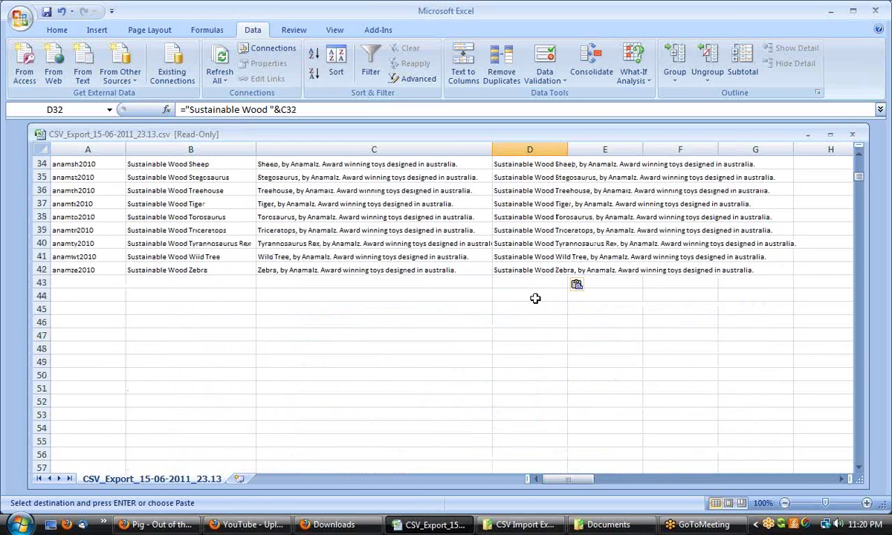
Step: Copy the prefixed descriptions in the range D2:D42
{"action": "left_click", "coordinate": [529, 271]}
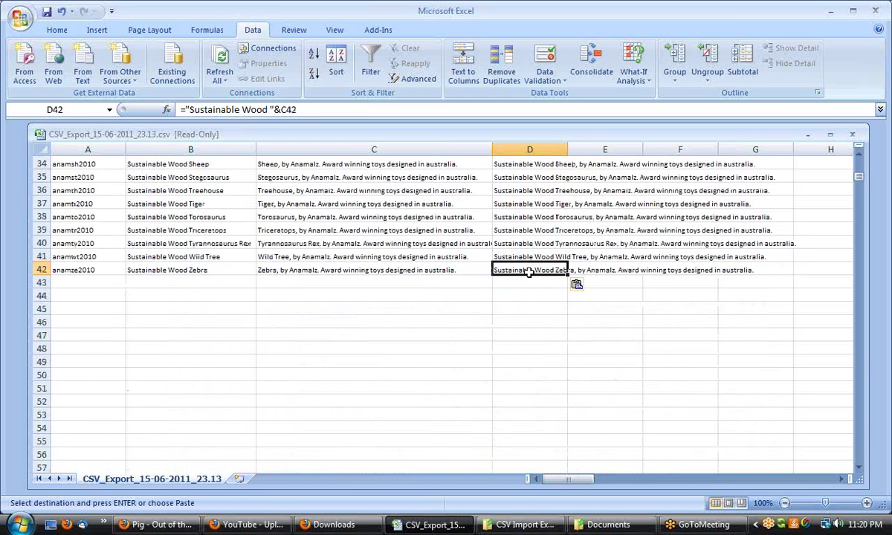
{"action": "key", "text": "ctrl+shift+Up"}
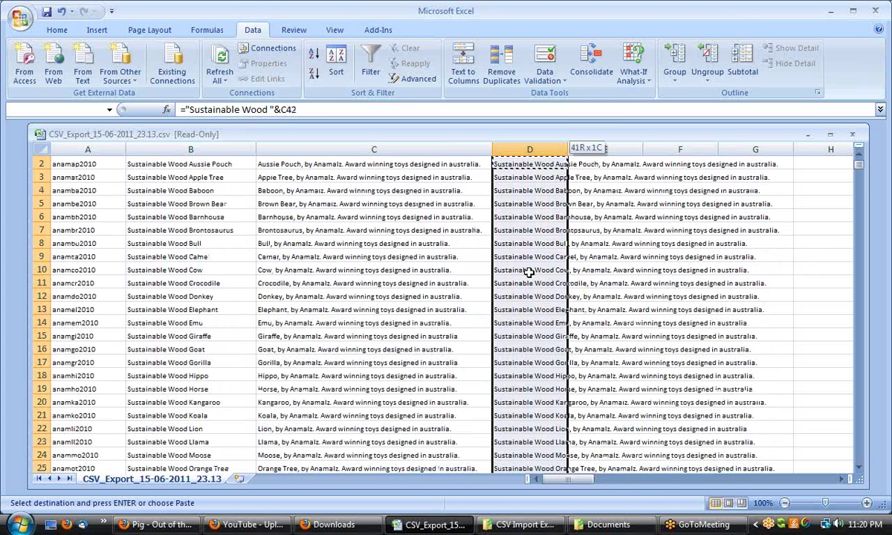
{"action": "right_click", "coordinate": [528, 272]}
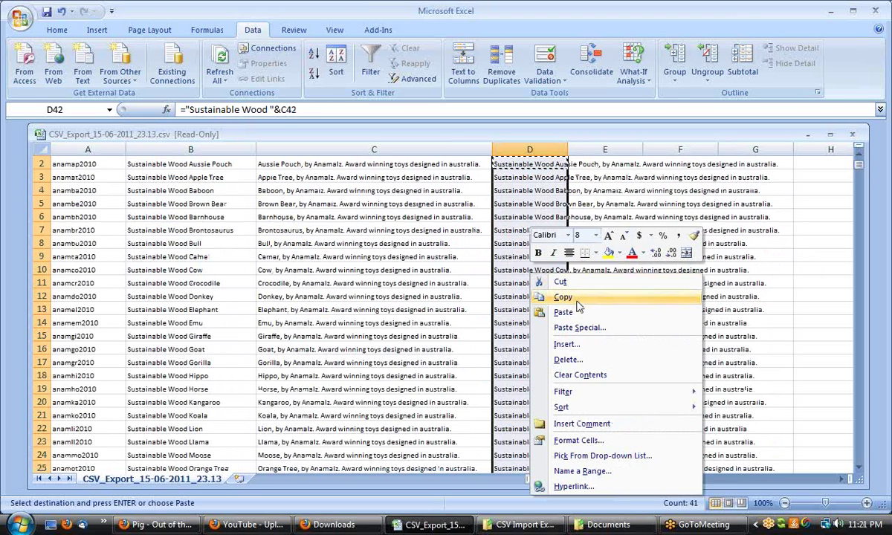
{"action": "left_click", "coordinate": [550, 291]}
Step: Paste the copied descriptions as values only over the product_s_desc cells C2:C42
{"action": "left_click", "coordinate": [399, 311]}
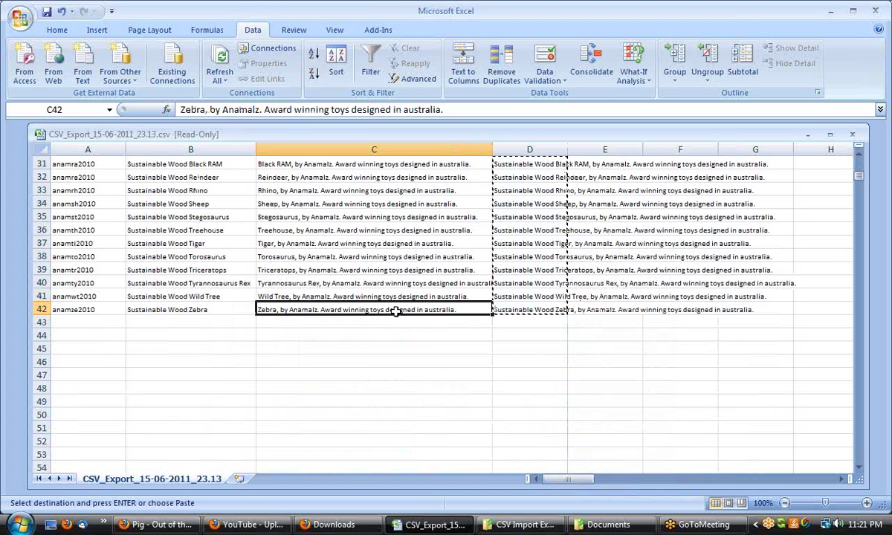
{"action": "key", "text": "ctrl+shift+Up"}
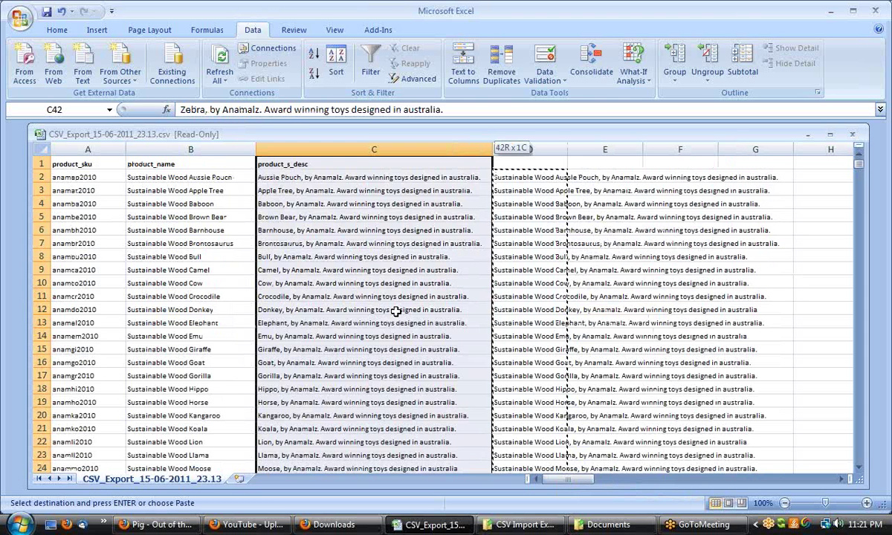
{"action": "left_click", "coordinate": [374, 176], "text": "shift"}
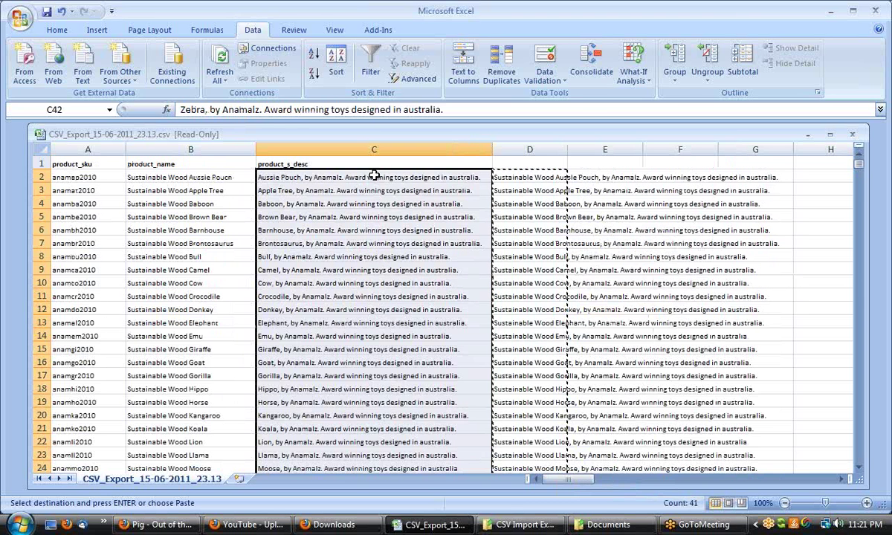
{"action": "right_click", "coordinate": [375, 179]}
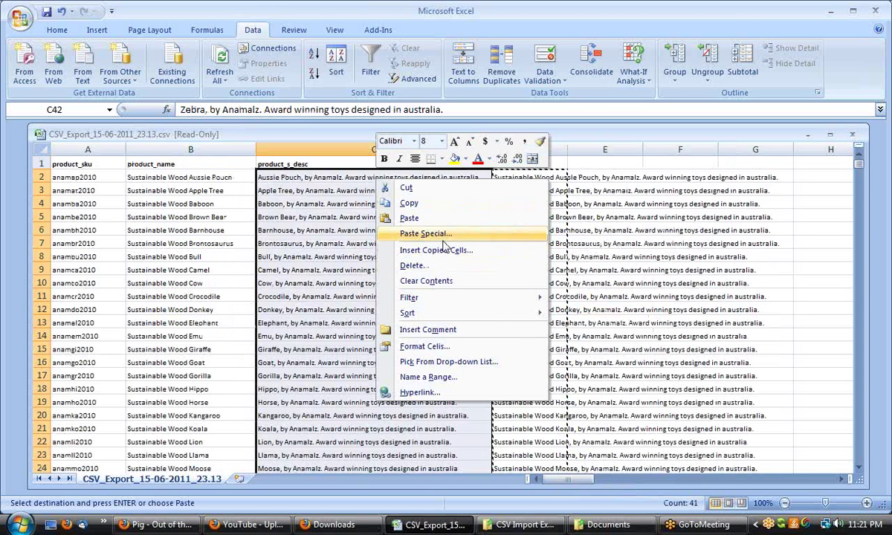
{"action": "left_click", "coordinate": [422, 232]}
{"action": "left_click", "coordinate": [332, 185]}
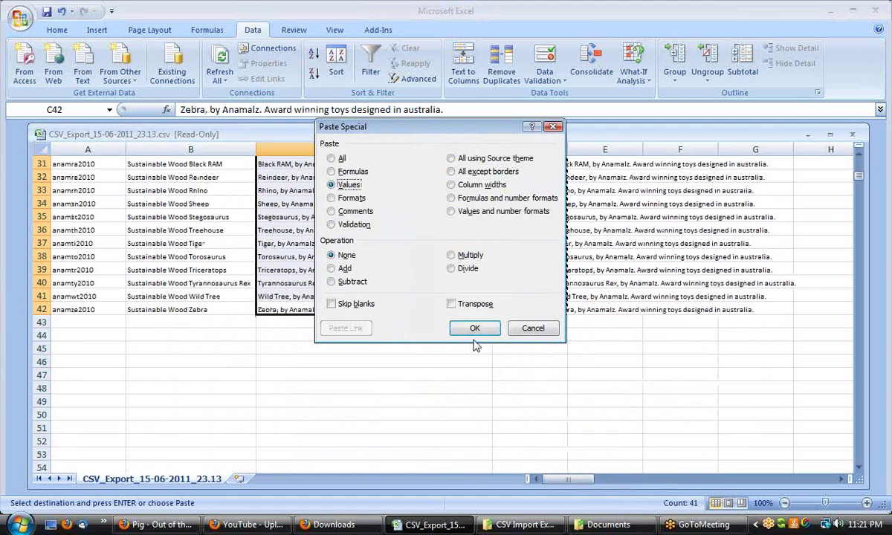
{"action": "left_click", "coordinate": [475, 328]}
{"action": "left_click", "coordinate": [536, 330]}
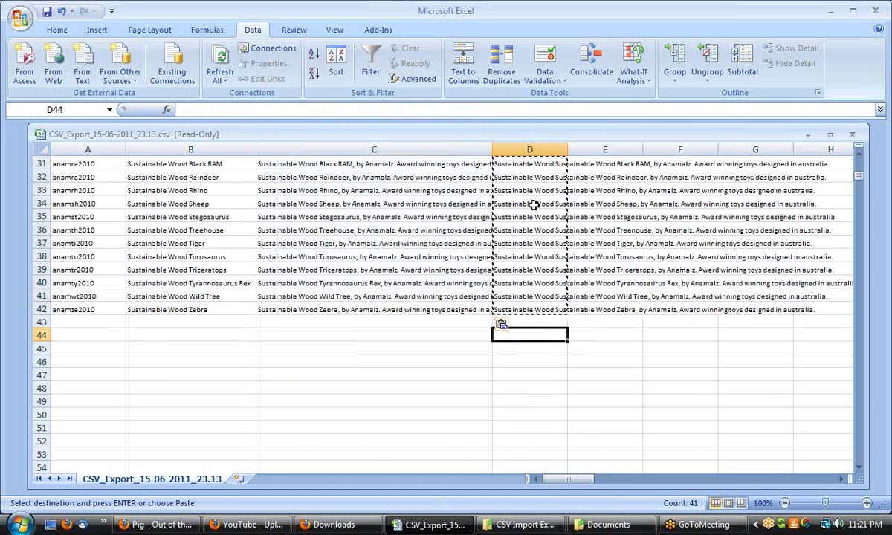
Step: Delete the helper column D
{"action": "left_click", "coordinate": [530, 149]}
{"action": "right_click", "coordinate": [533, 150]}
{"action": "left_click", "coordinate": [572, 239]}
{"action": "left_click", "coordinate": [374, 414]}
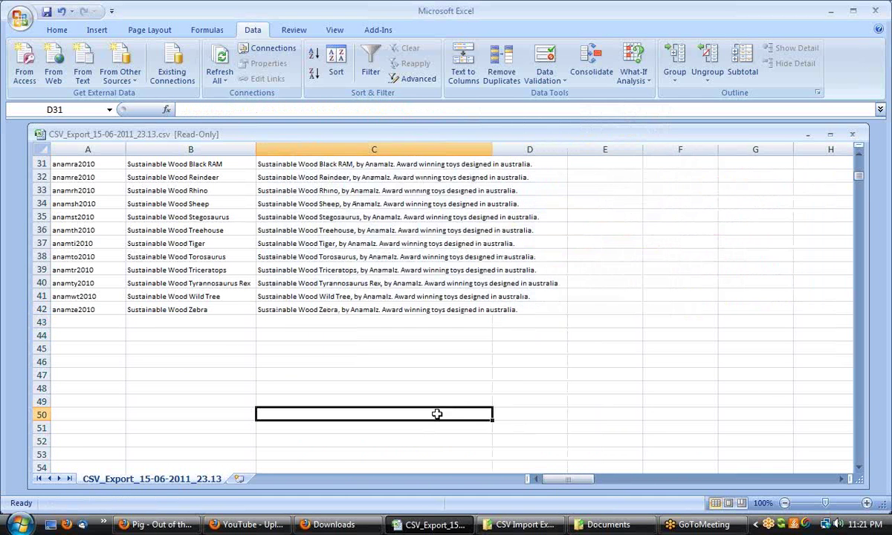
Step: Review the finished product names and short descriptions across all rows of the sheet
{"action": "left_click_drag", "start_coordinate": [860, 183], "coordinate": [860, 167]}
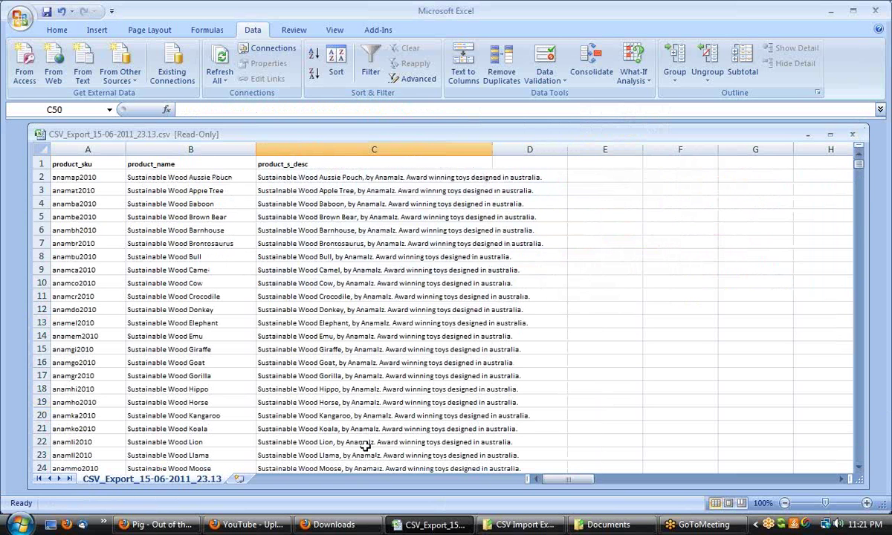
{"action": "left_click", "coordinate": [178, 308]}
{"action": "left_click", "coordinate": [352, 267]}
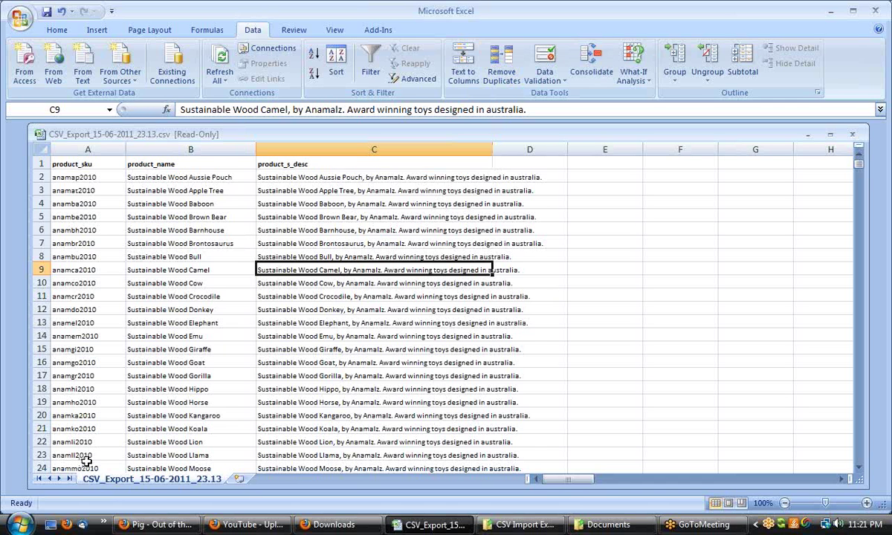
{"action": "scroll", "coordinate": [88, 457], "scroll_direction": "down", "scroll_amount": 6}
{"action": "scroll", "coordinate": [87, 457], "scroll_direction": "up", "scroll_amount": 5}
{"action": "scroll", "coordinate": [87, 457], "scroll_direction": "down", "scroll_amount": 6}
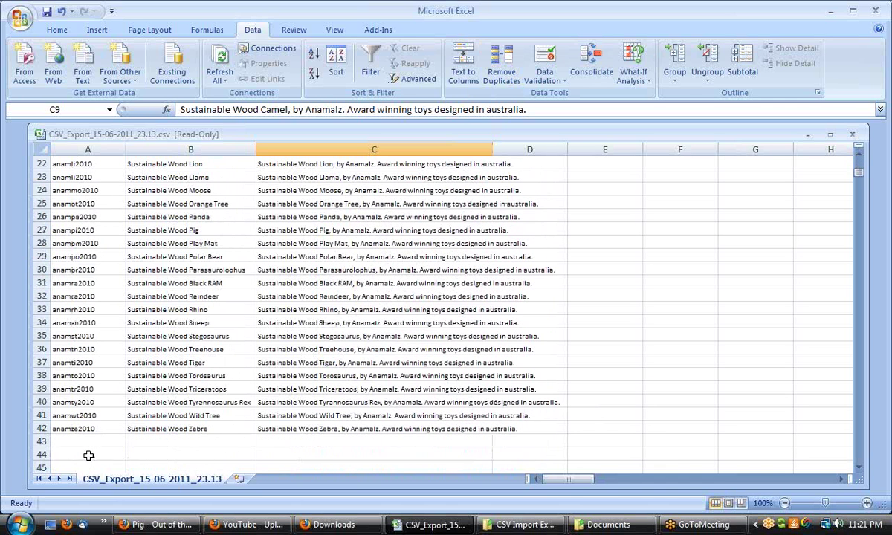
{"action": "scroll", "coordinate": [329, 449], "scroll_direction": "up", "scroll_amount": 7}
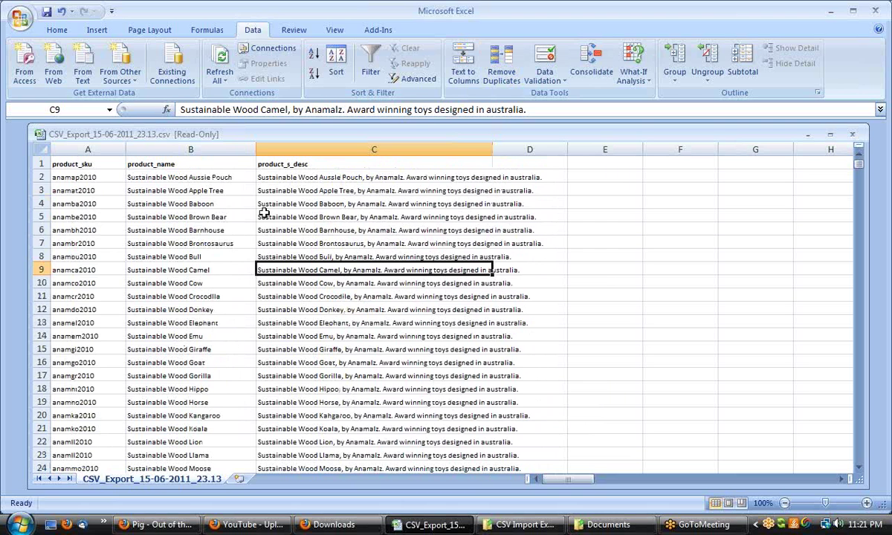
Step: Start saving the workbook as a new file in the CSV Import Export folder within demo_assets on the Desktop
{"action": "left_click", "coordinate": [20, 16]}
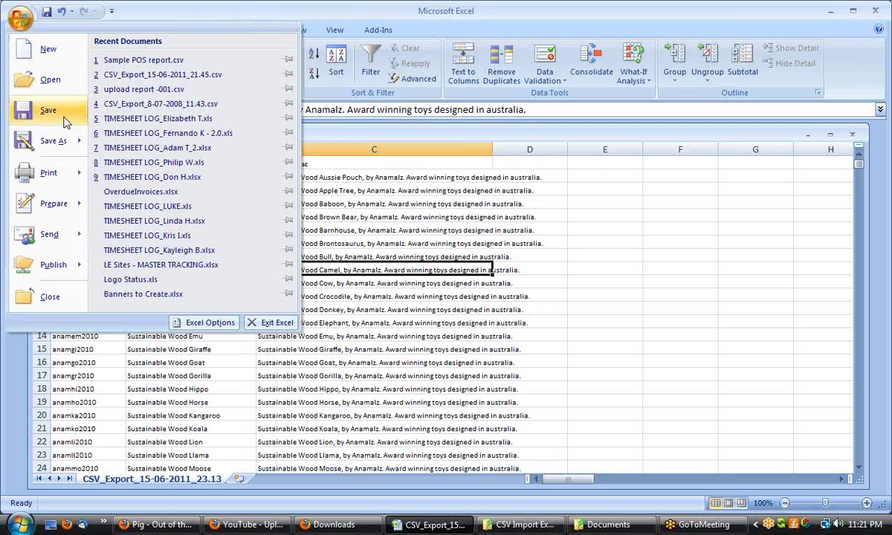
{"action": "left_click", "coordinate": [399, 286]}
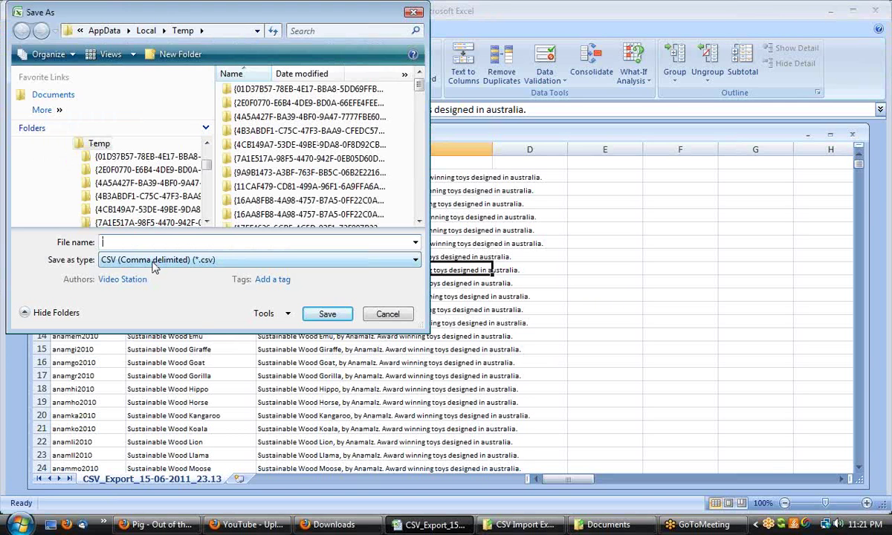
{"action": "scroll", "coordinate": [112, 171], "scroll_direction": "up", "scroll_amount": 10}
{"action": "left_click", "coordinate": [59, 144]}
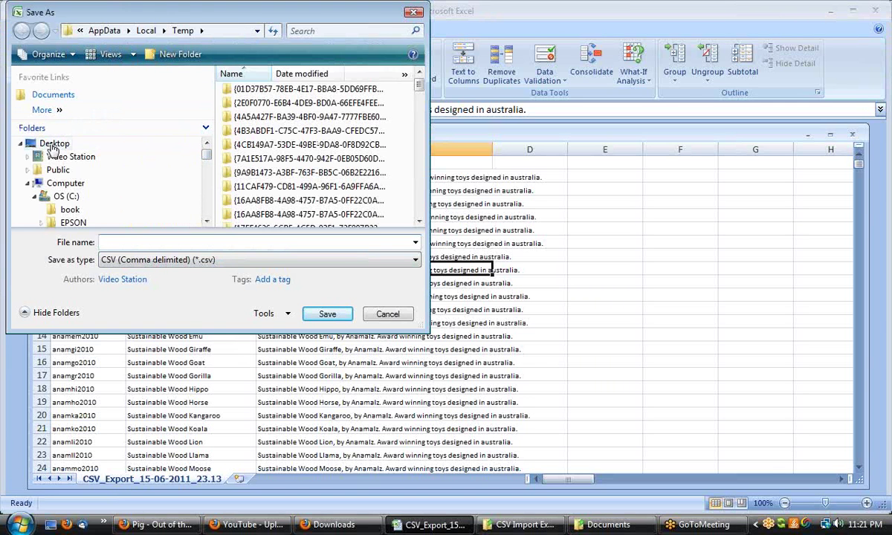
{"action": "left_click_drag", "start_coordinate": [419, 93], "coordinate": [419, 131]}
{"action": "left_click", "coordinate": [338, 142]}
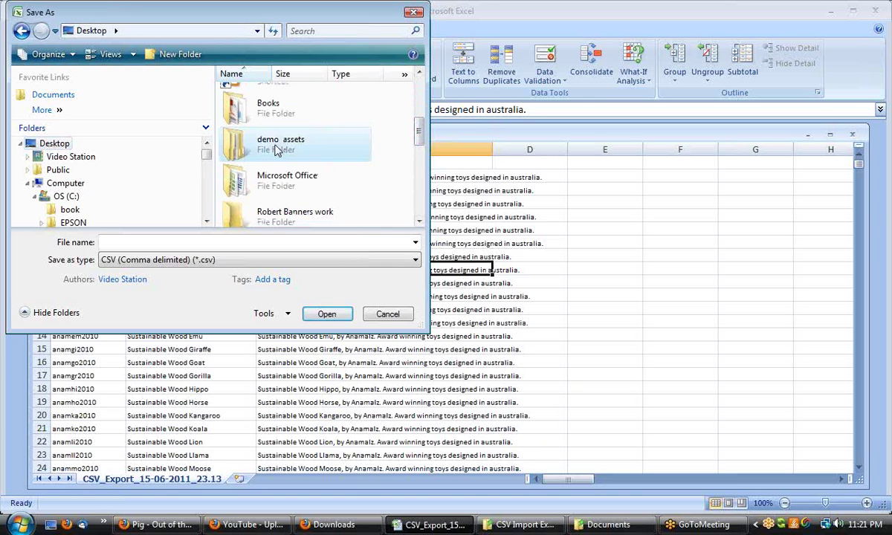
{"action": "double_click", "coordinate": [253, 148]}
{"action": "left_click", "coordinate": [249, 110]}
{"action": "double_click", "coordinate": [250, 110]}
Step: Name the file "new anamalz info.csv" and save it, keeping the comma-delimited CSV format
{"action": "left_click", "coordinate": [117, 243]}
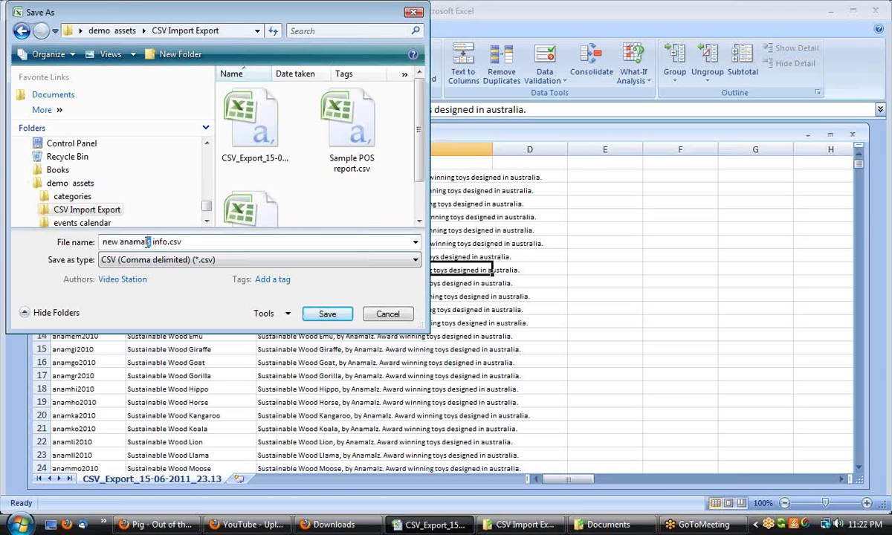
{"action": "left_click", "coordinate": [328, 314]}
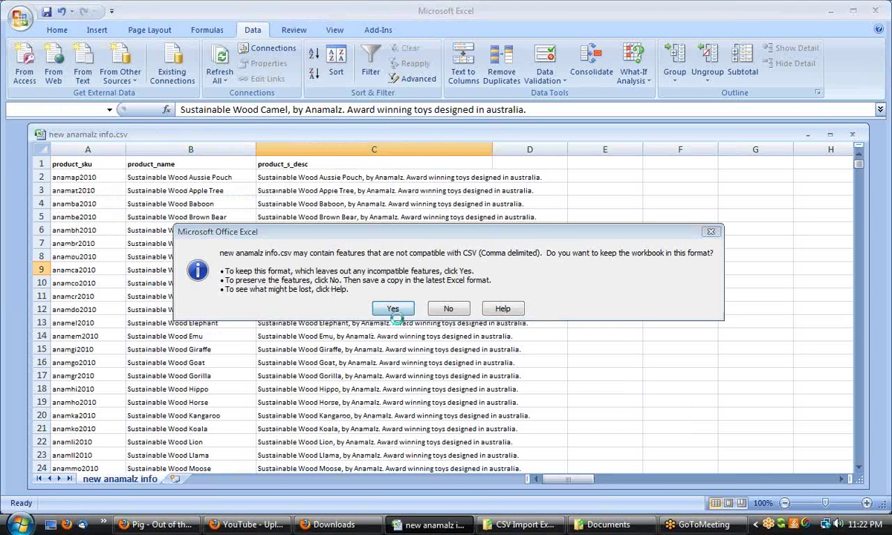
{"action": "left_click", "coordinate": [393, 309]}
{"action": "left_click", "coordinate": [692, 282]}
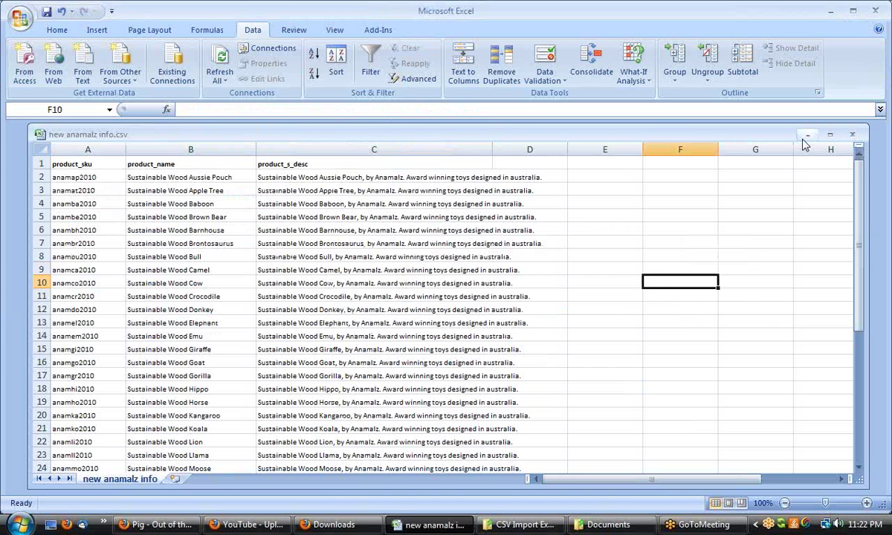
Step: Switch to the CSV Import/Export page in Firefox, choose Update Existing Products as the upload type and check the additional upload options
{"action": "left_click", "coordinate": [830, 10]}
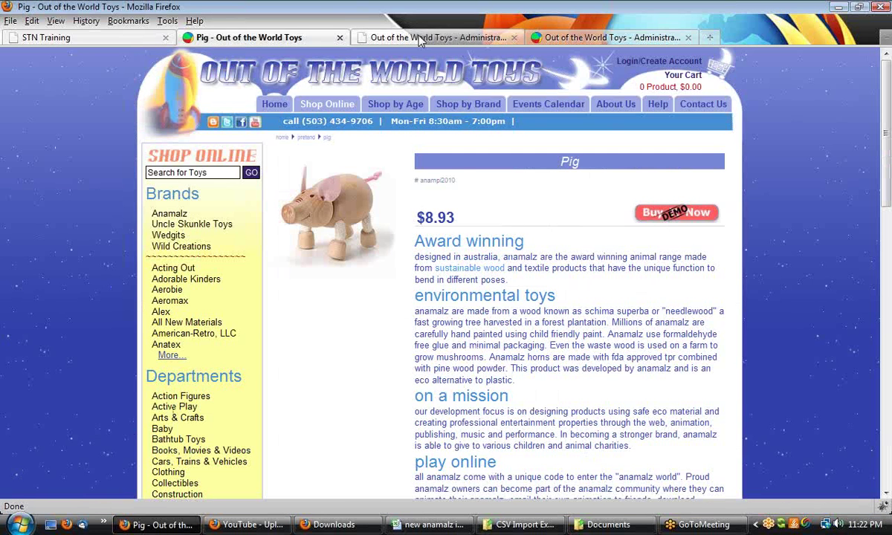
{"action": "left_click", "coordinate": [393, 32]}
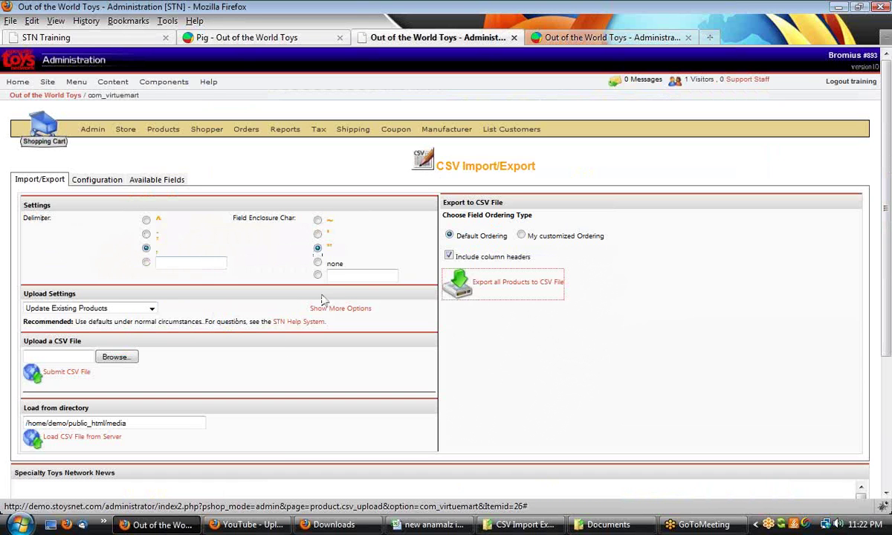
{"action": "left_click", "coordinate": [137, 308]}
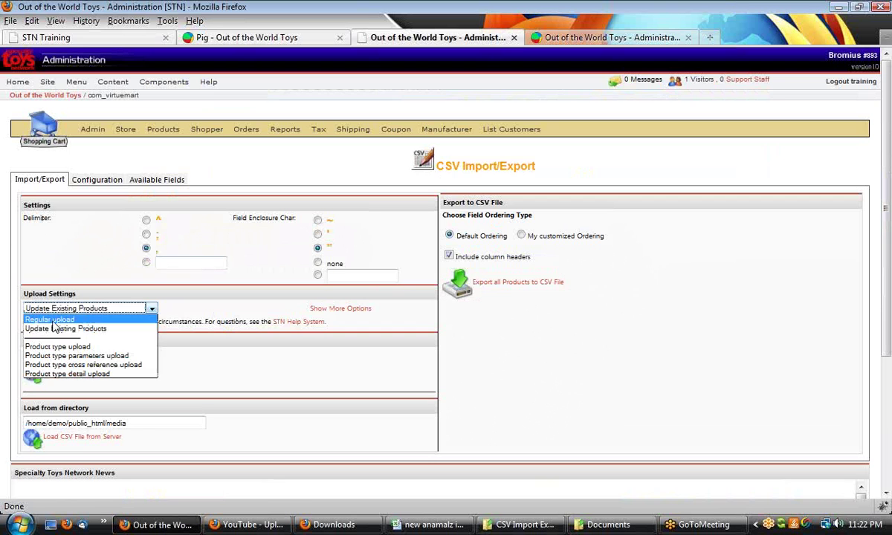
{"action": "left_click", "coordinate": [60, 330]}
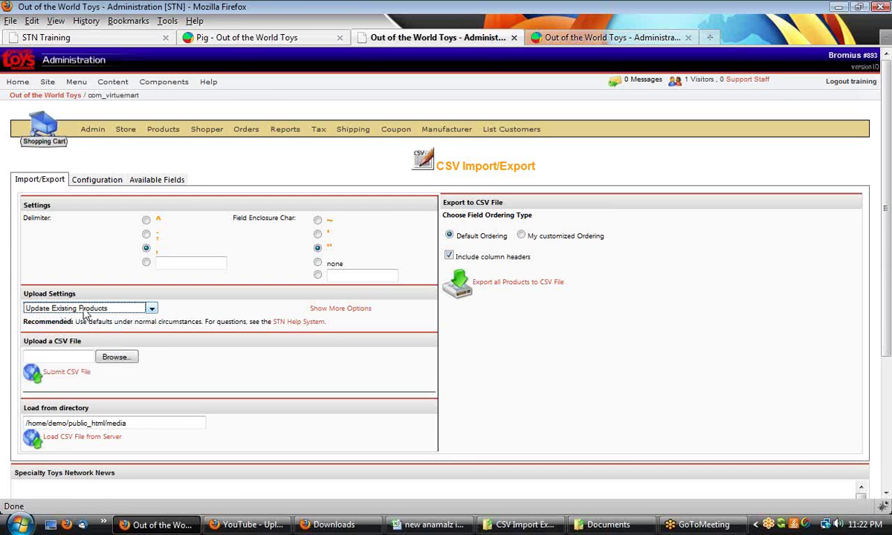
{"action": "left_click", "coordinate": [339, 308]}
{"action": "left_click_drag", "start_coordinate": [166, 361], "coordinate": [27, 365]}
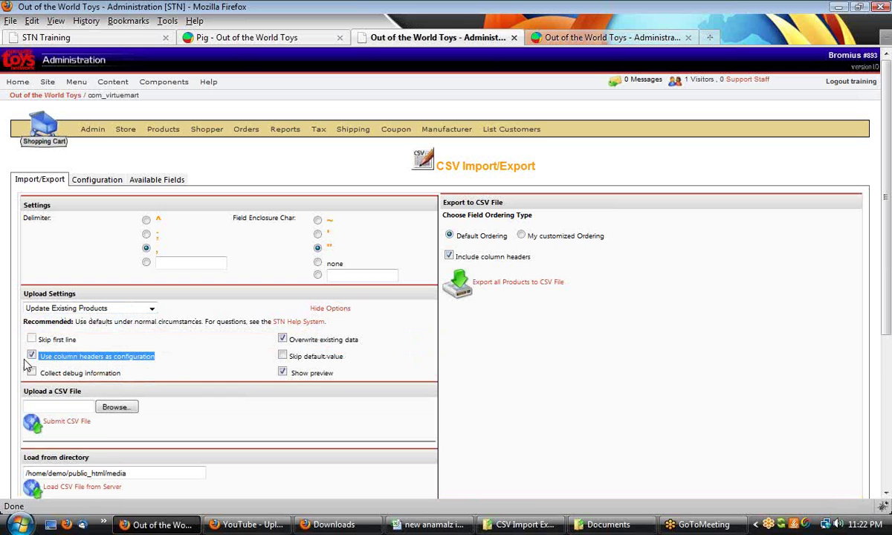
{"action": "left_click", "coordinate": [332, 310]}
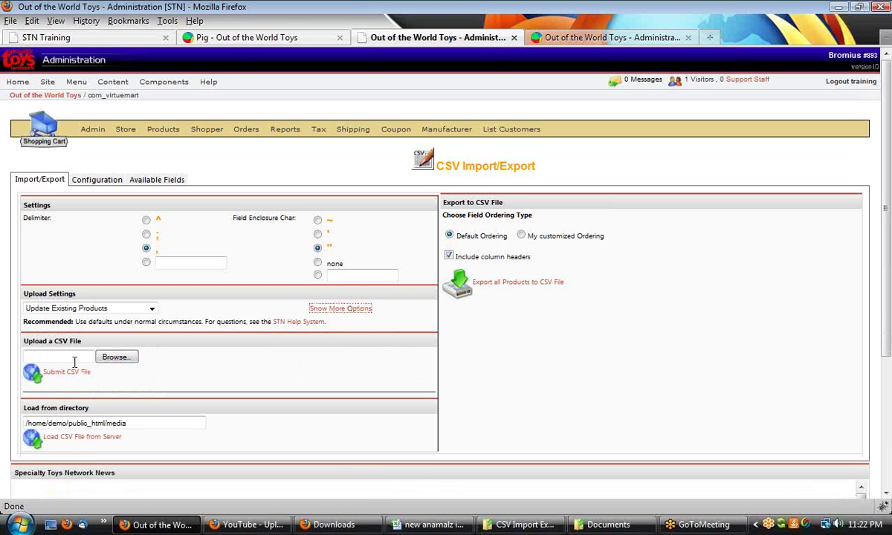
Step: Submit "new anamalz info.csv" for upload and continue past the preview to import it
{"action": "left_click", "coordinate": [68, 357]}
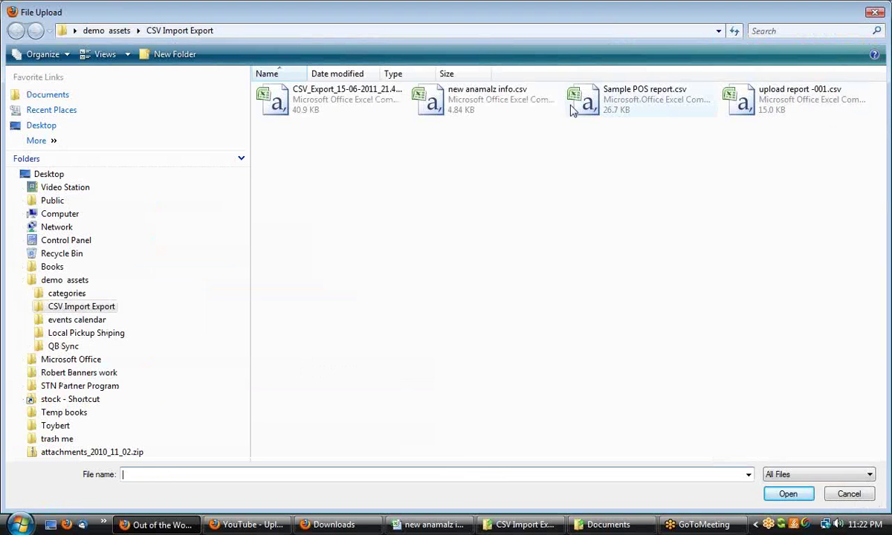
{"action": "left_click", "coordinate": [485, 104]}
{"action": "double_click", "coordinate": [485, 104]}
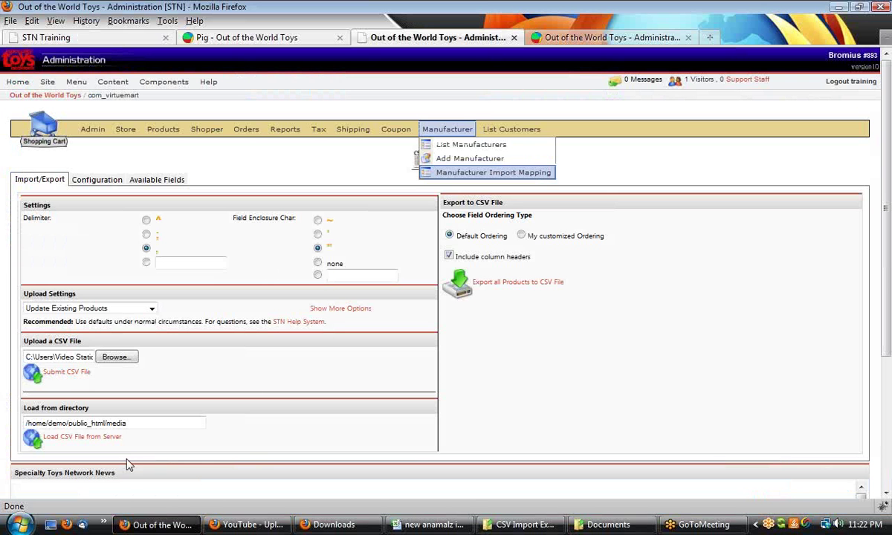
{"action": "left_click", "coordinate": [65, 376]}
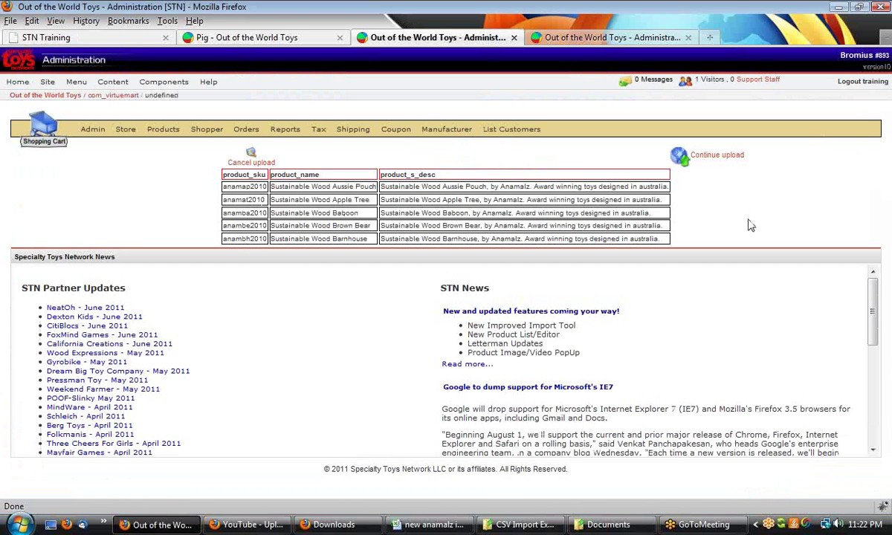
{"action": "left_click", "coordinate": [714, 157]}
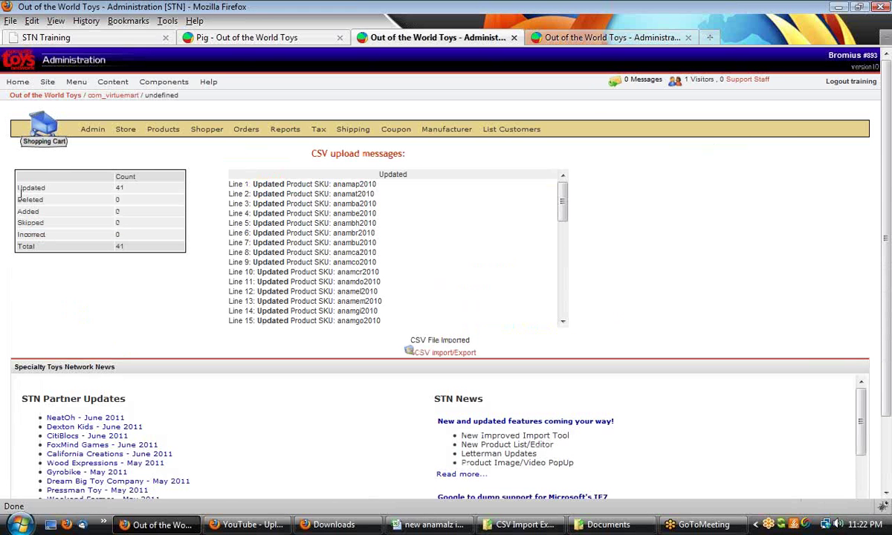
Step: Reload the Pig product page in the storefront and check its title and meta description in the page info
{"action": "left_click", "coordinate": [275, 41]}
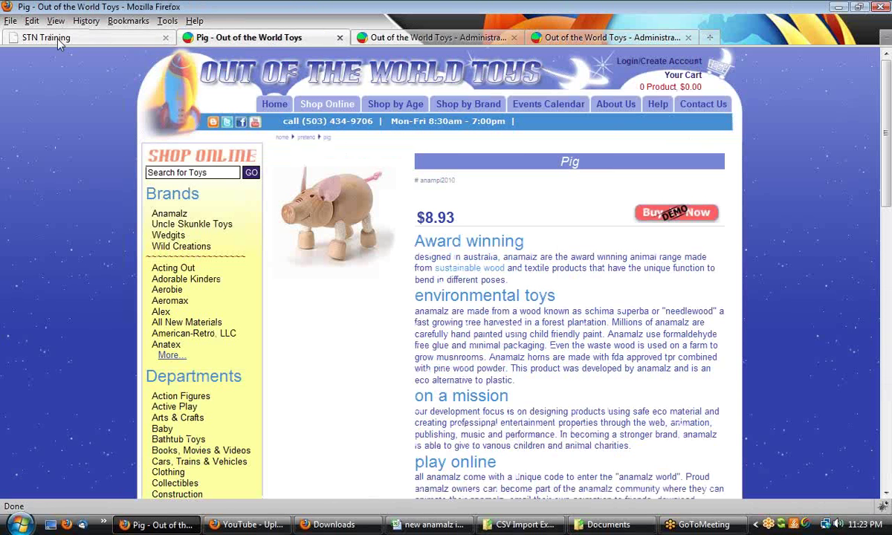
{"action": "left_click", "coordinate": [370, 266]}
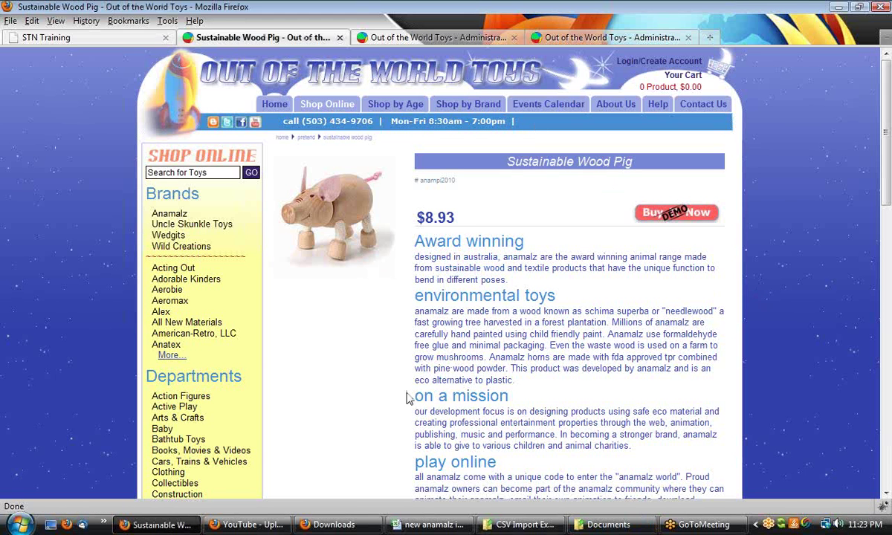
{"action": "right_click", "coordinate": [795, 300]}
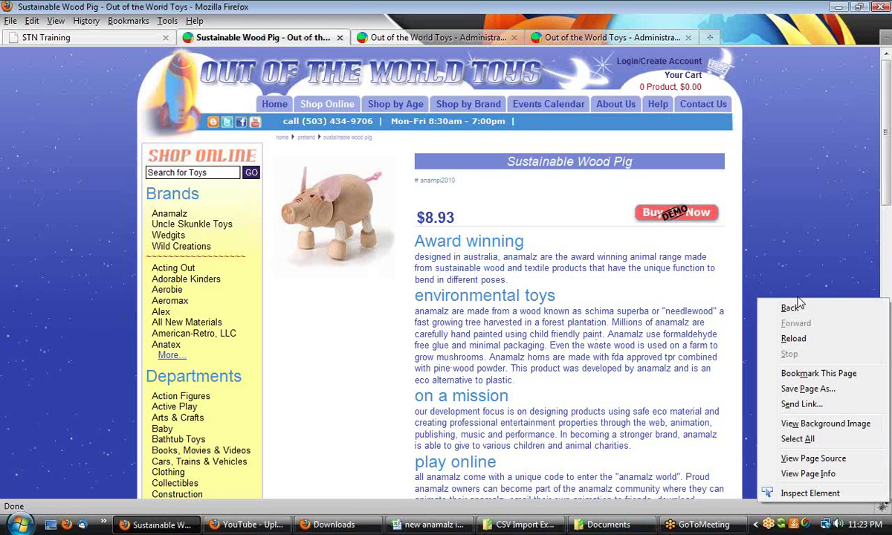
{"action": "left_click", "coordinate": [822, 476]}
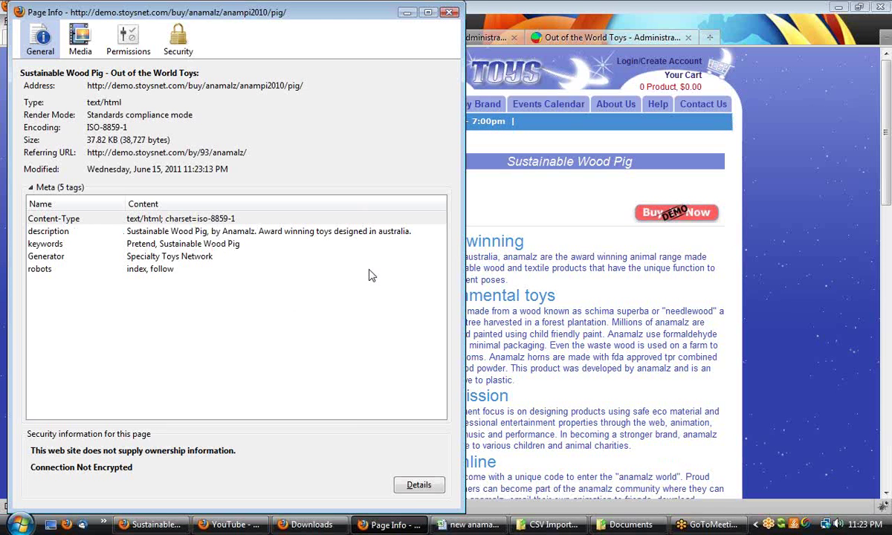
{"action": "left_click", "coordinate": [421, 489]}
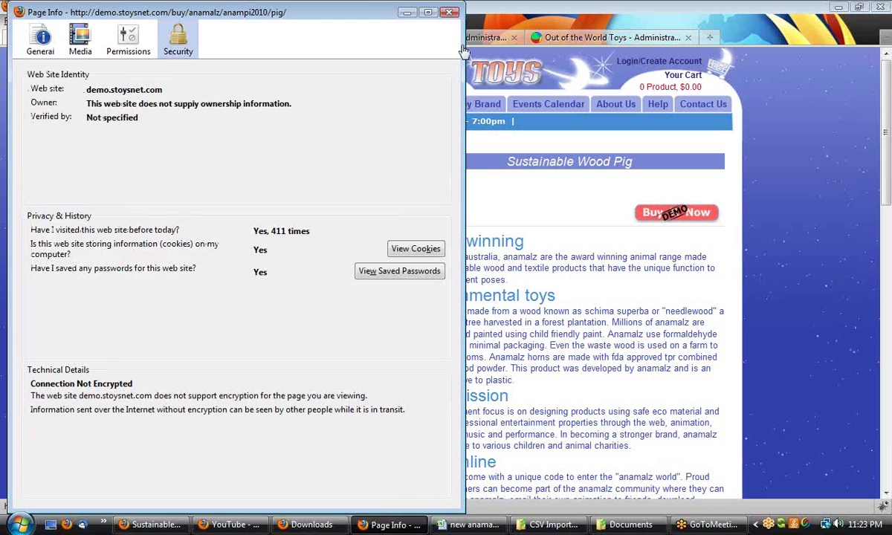
{"action": "left_click", "coordinate": [544, 203]}
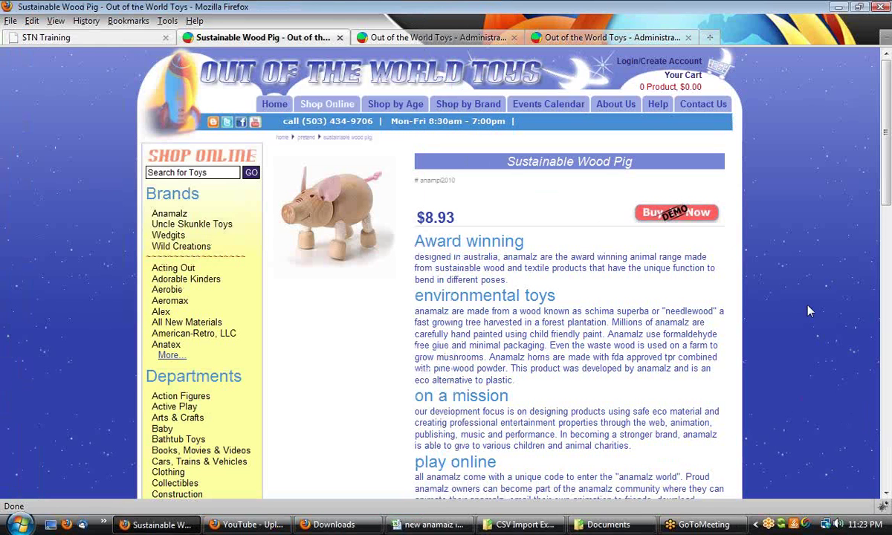
Step: Check the renamed products on the Anamalz brand page, then return to the STN Training page
{"action": "left_click", "coordinate": [170, 214]}
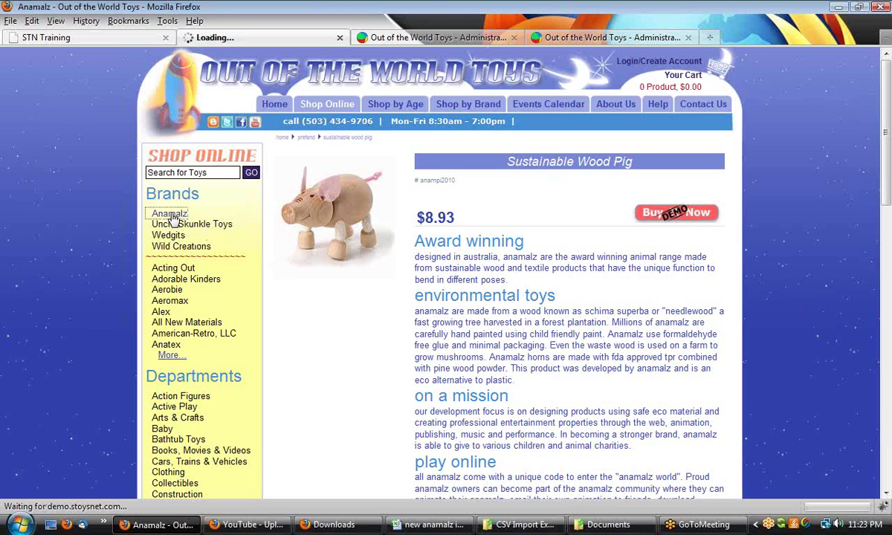
{"action": "scroll", "coordinate": [608, 335], "scroll_direction": "down", "scroll_amount": 7}
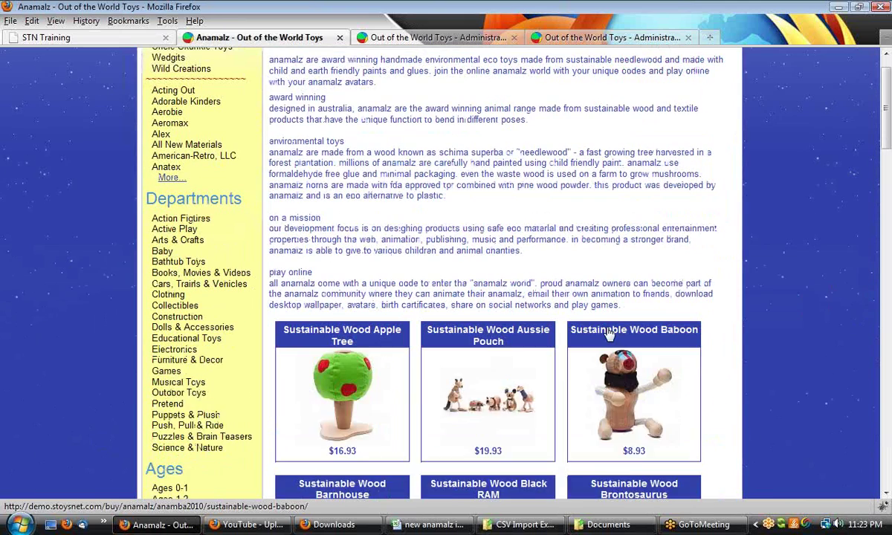
{"action": "scroll", "coordinate": [608, 335], "scroll_direction": "down", "scroll_amount": 4}
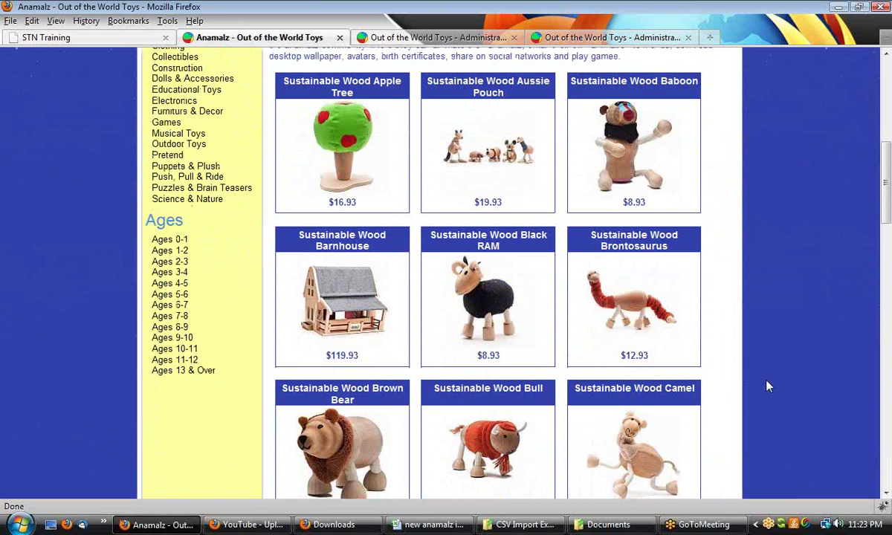
{"action": "scroll", "coordinate": [769, 387], "scroll_direction": "down", "scroll_amount": 1}
{"action": "scroll", "coordinate": [769, 387], "scroll_direction": "up", "scroll_amount": 4}
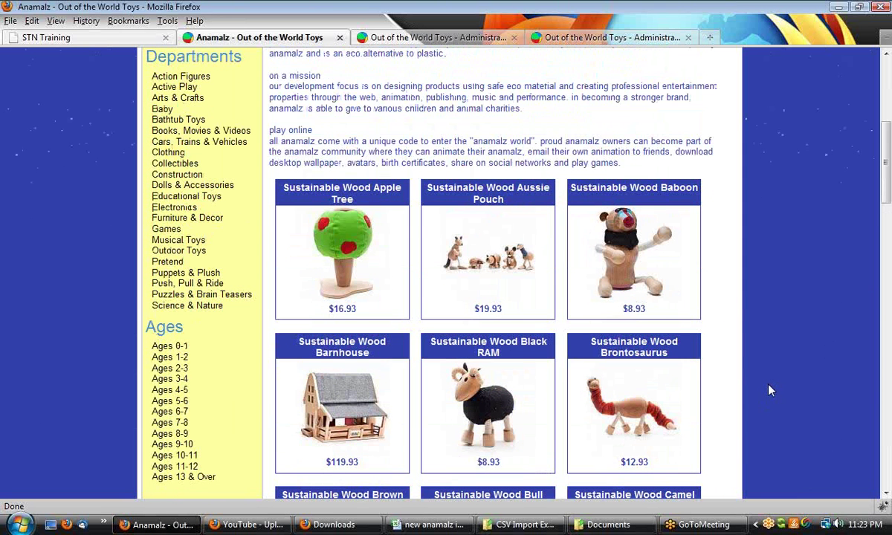
{"action": "left_click", "coordinate": [46, 37]}
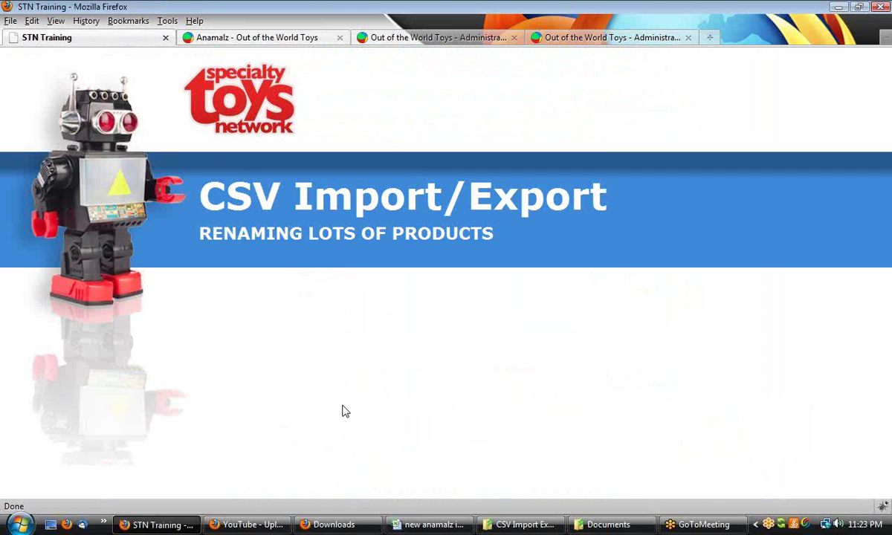